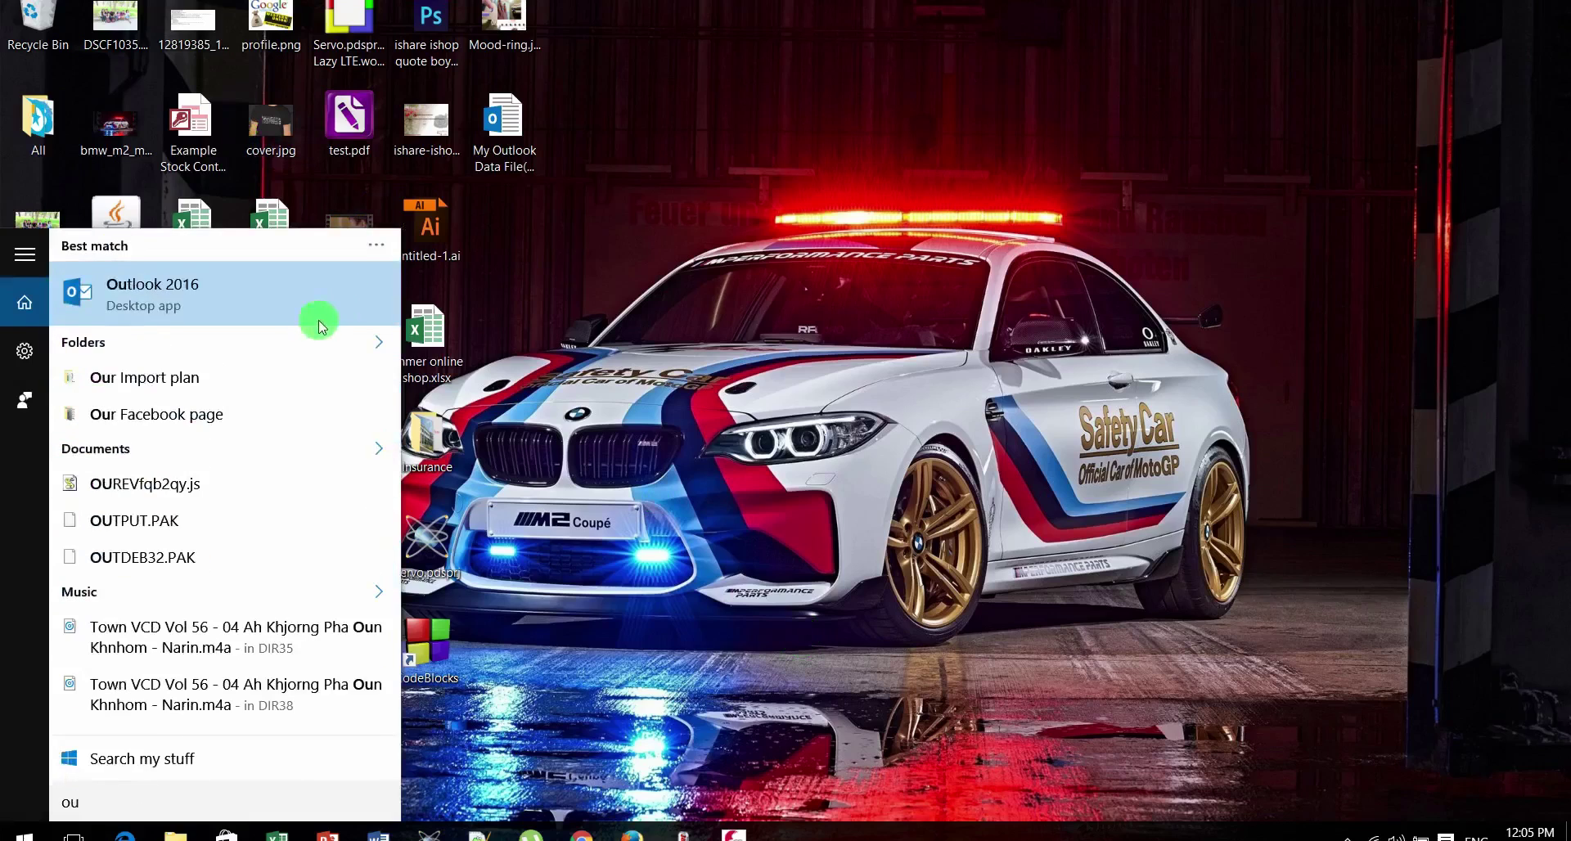
# Launch Outlook 2016 and bring up an empty Add Account dialog centred on screen
pyautogui.click(303, 293)
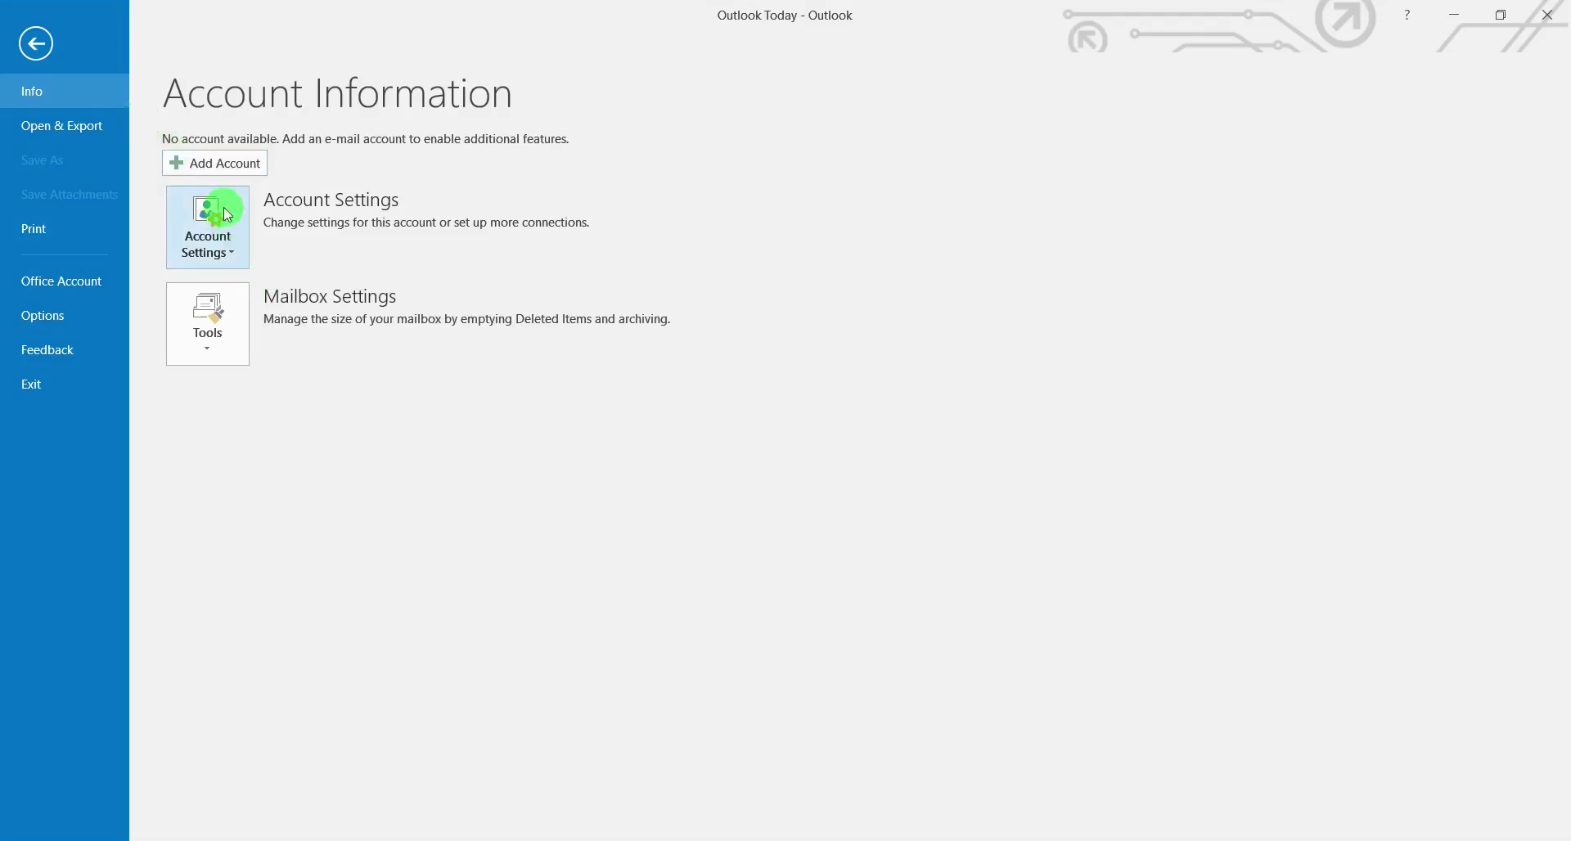
pyautogui.click(231, 172)
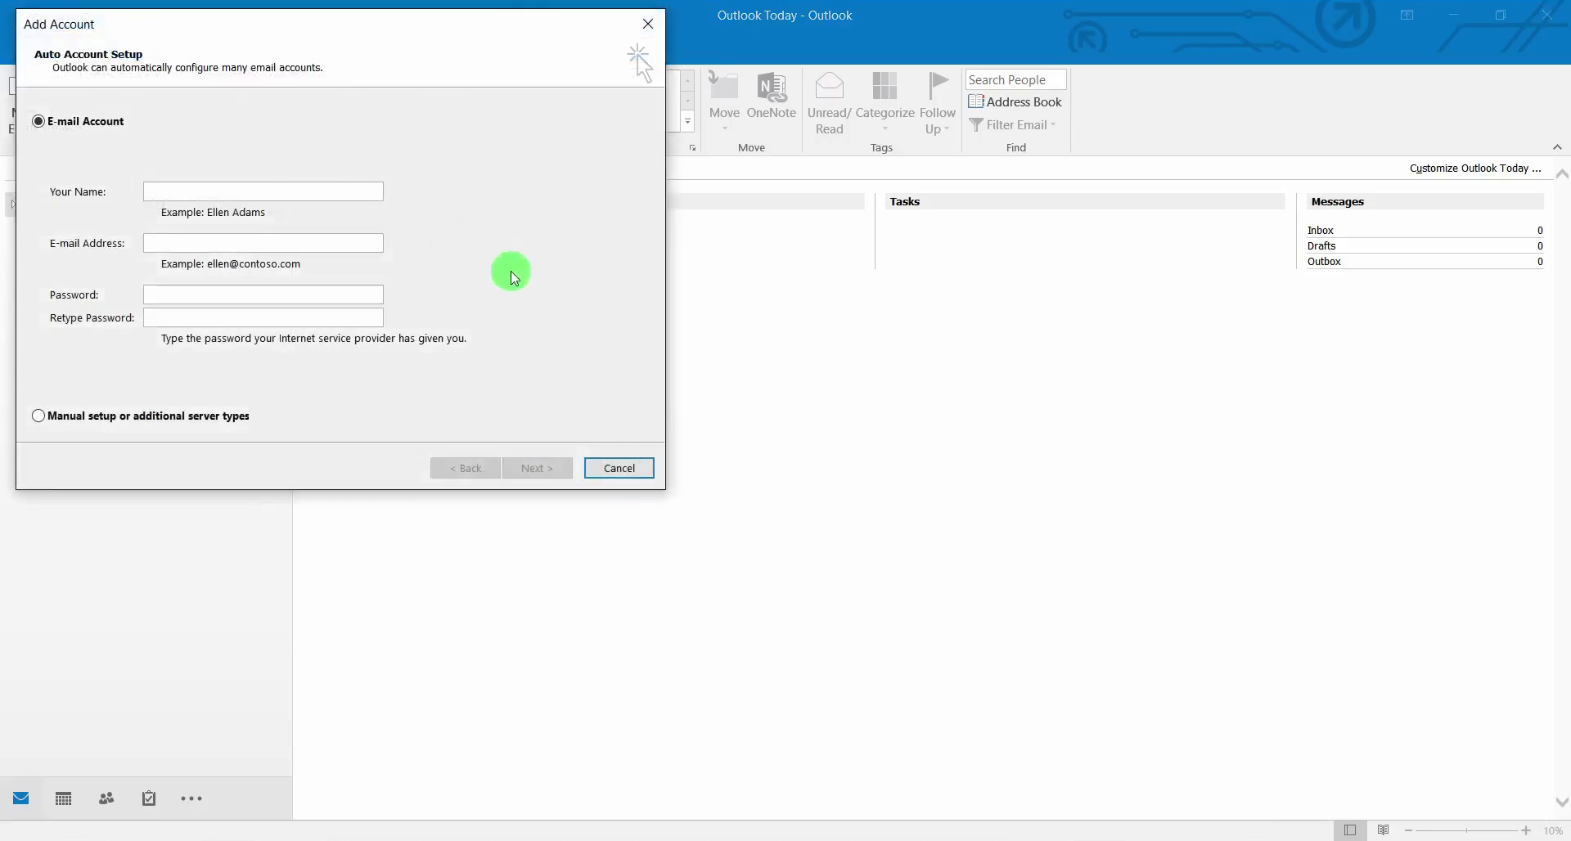
pyautogui.moveTo(335, 25); pyautogui.dragTo(767, 134)
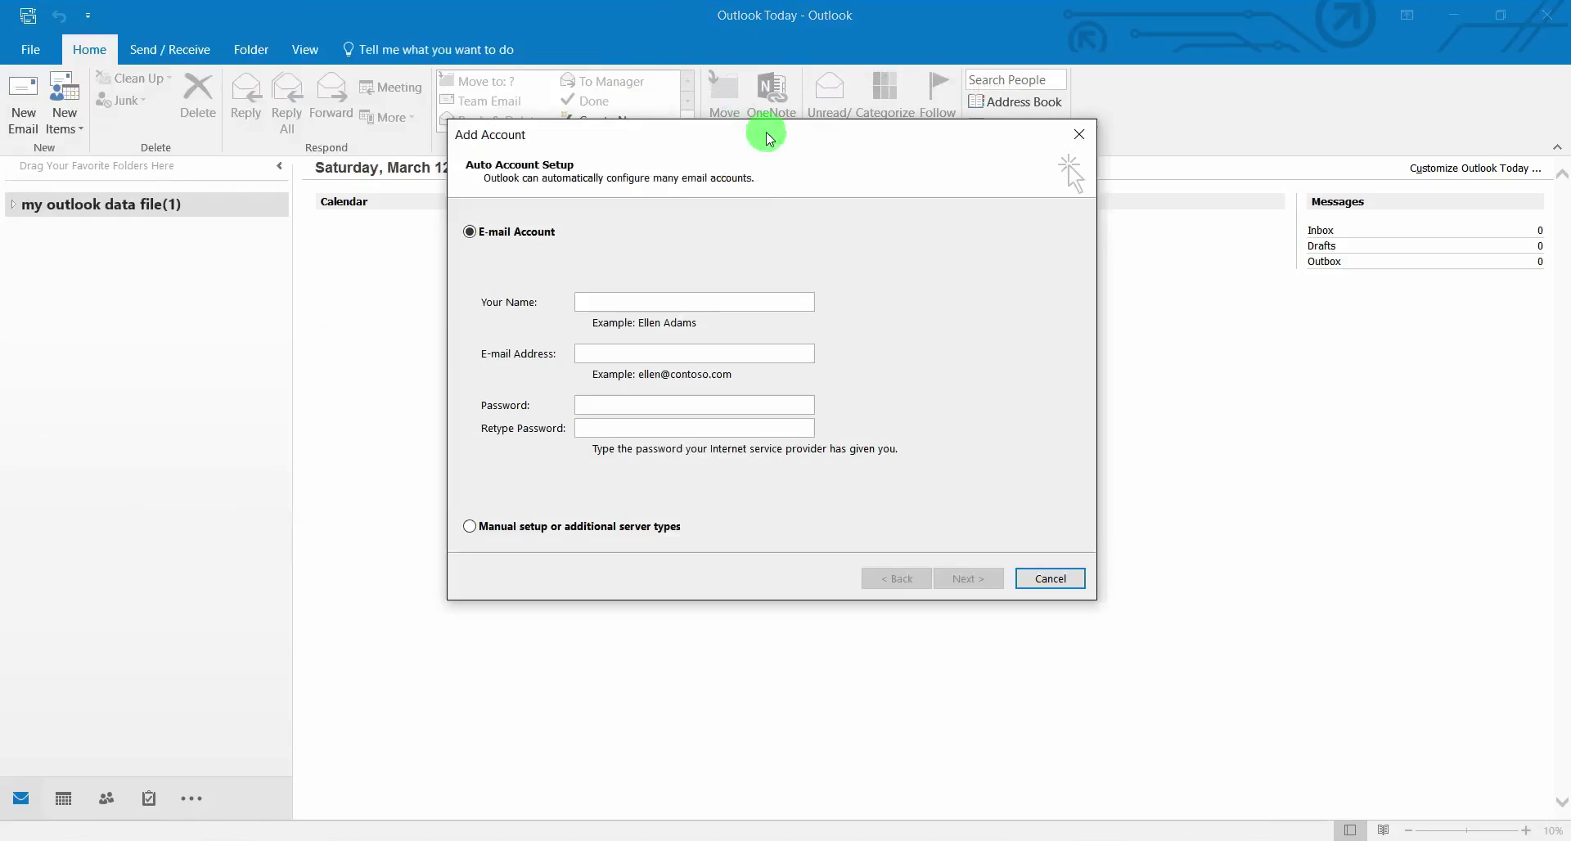
# Enter the account holder's full name and the Gmail address in Auto Account Setup
pyautogui.click(643, 301)
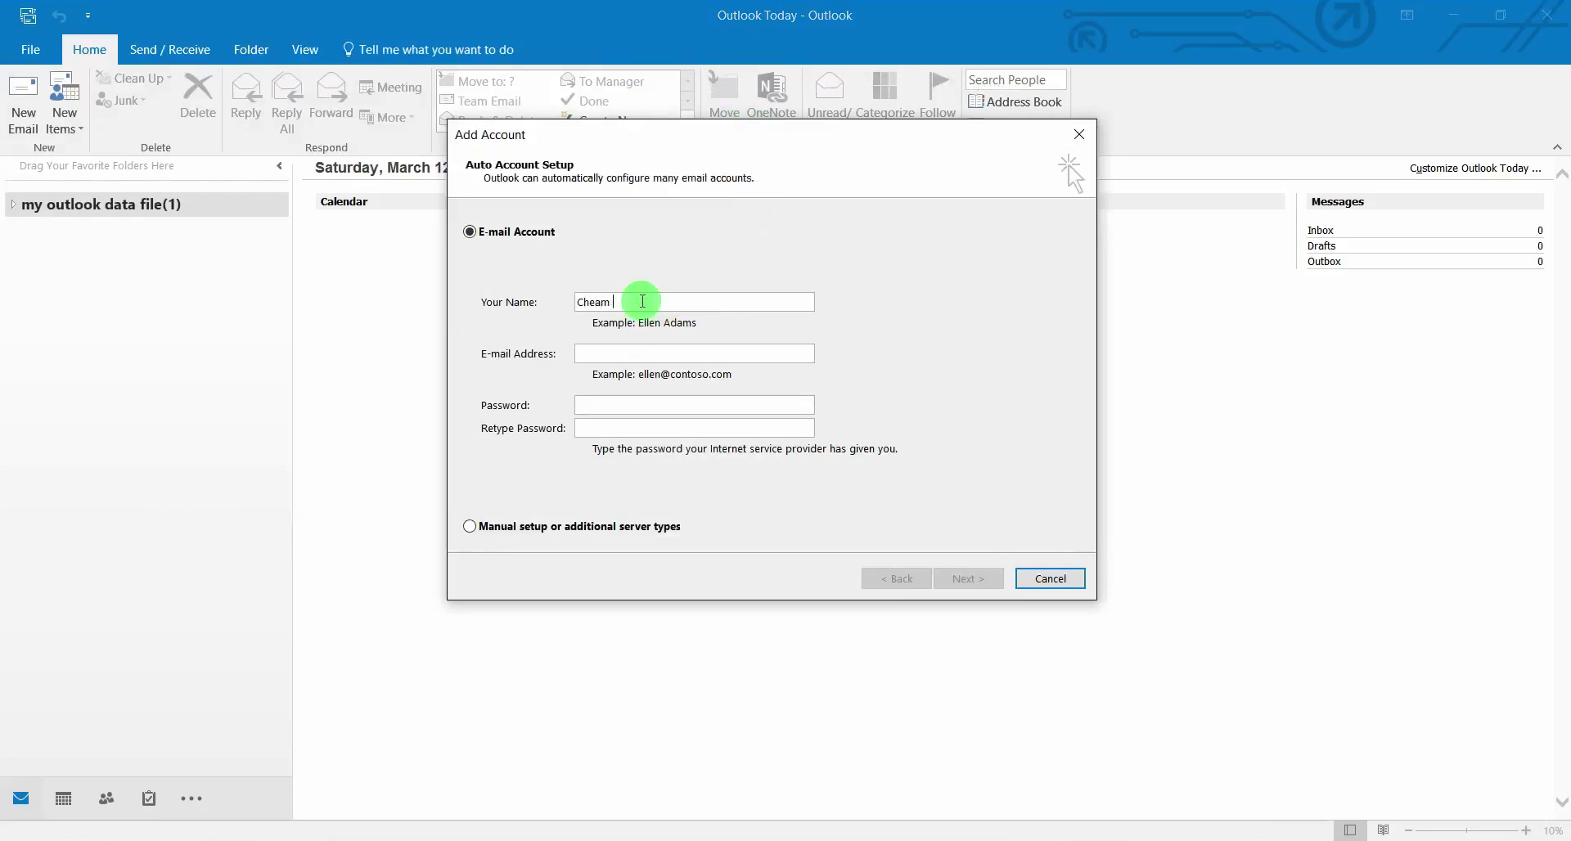
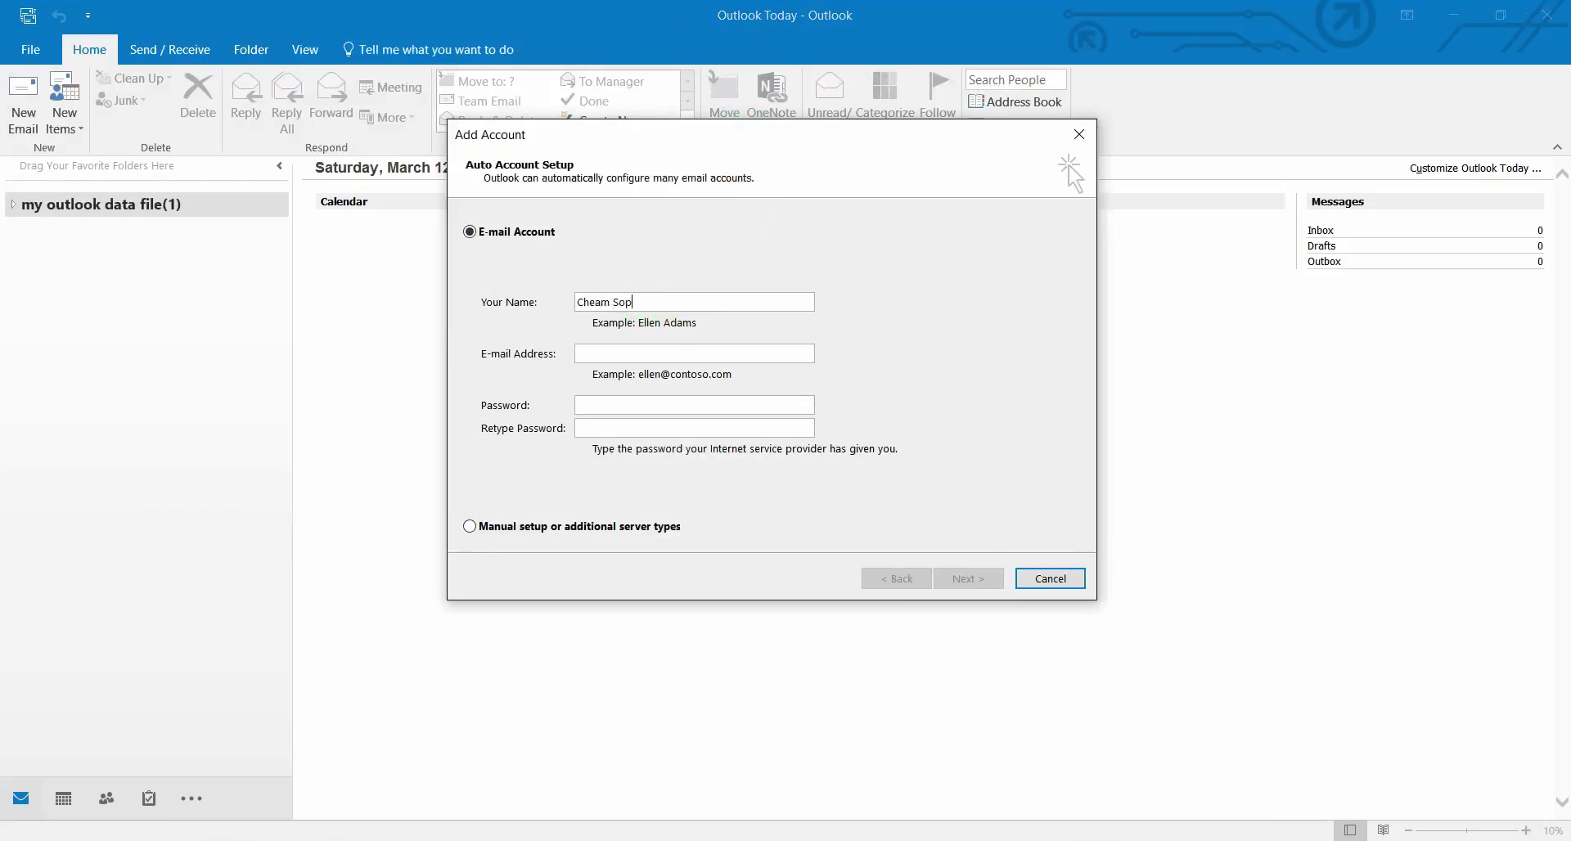
pyautogui.click(667, 355)
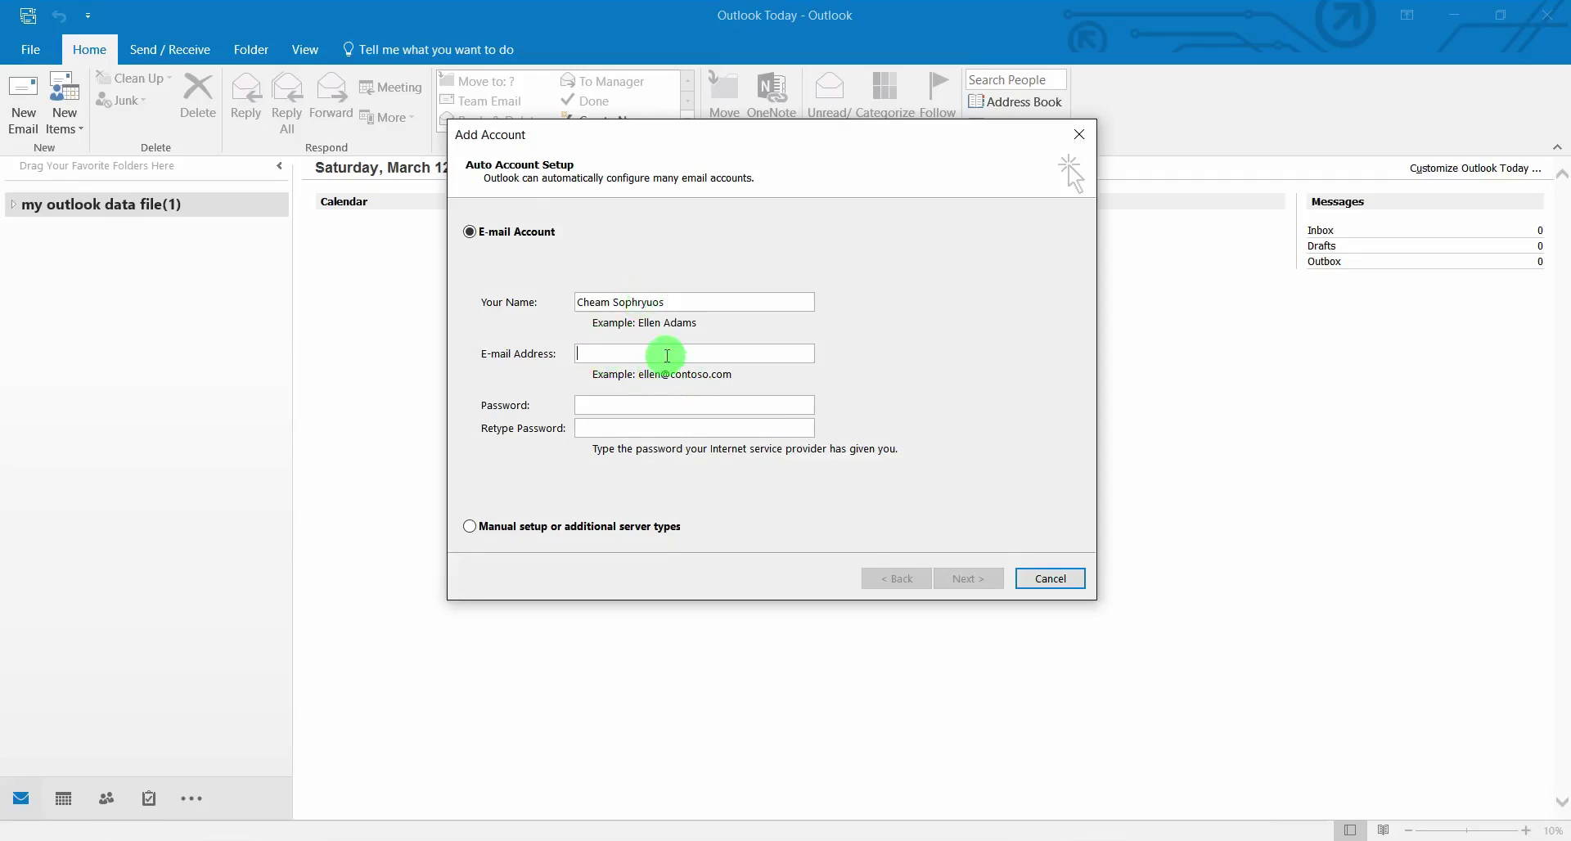
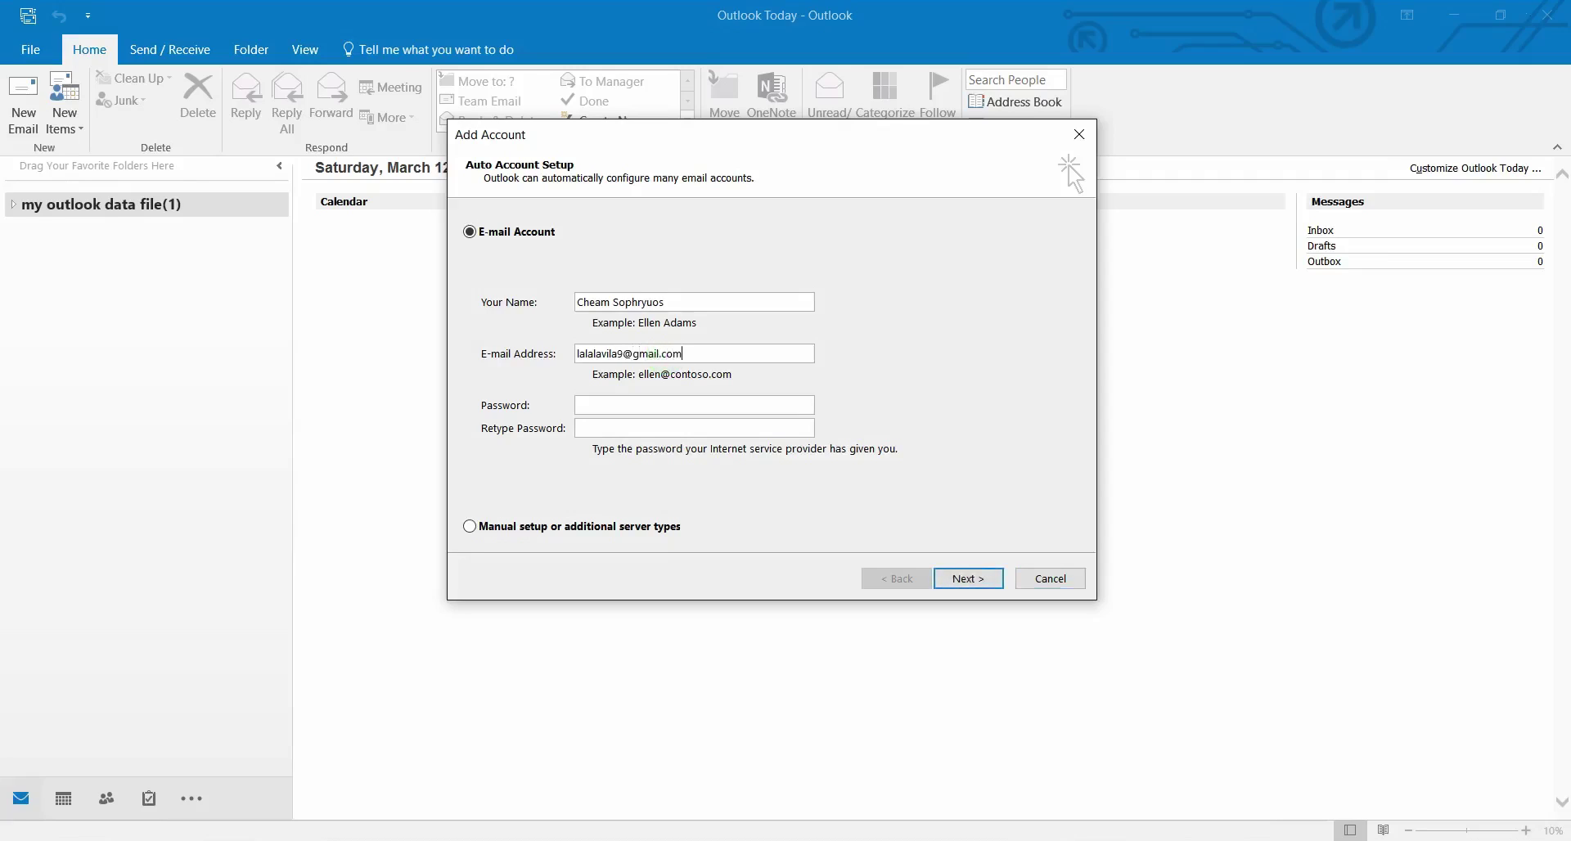
# Enter and confirm the account password, then submit to start automatic setup
pyautogui.click(611, 408)
pyautogui.write('*****')
pyautogui.write('*****')
pyautogui.click(611, 408)
pyautogui.write('***')
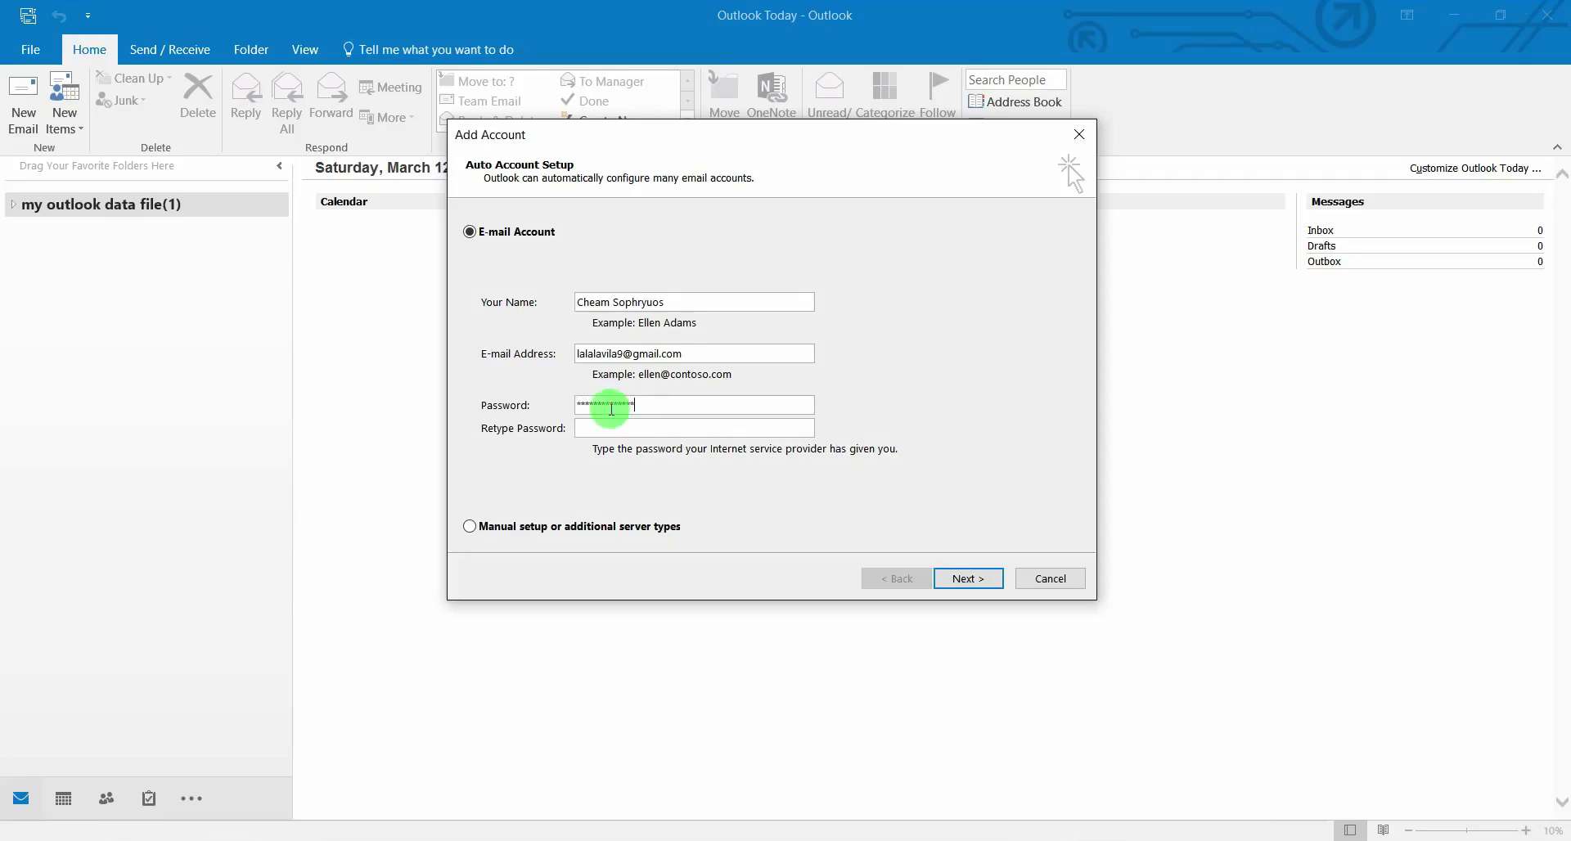
pyautogui.click(628, 427)
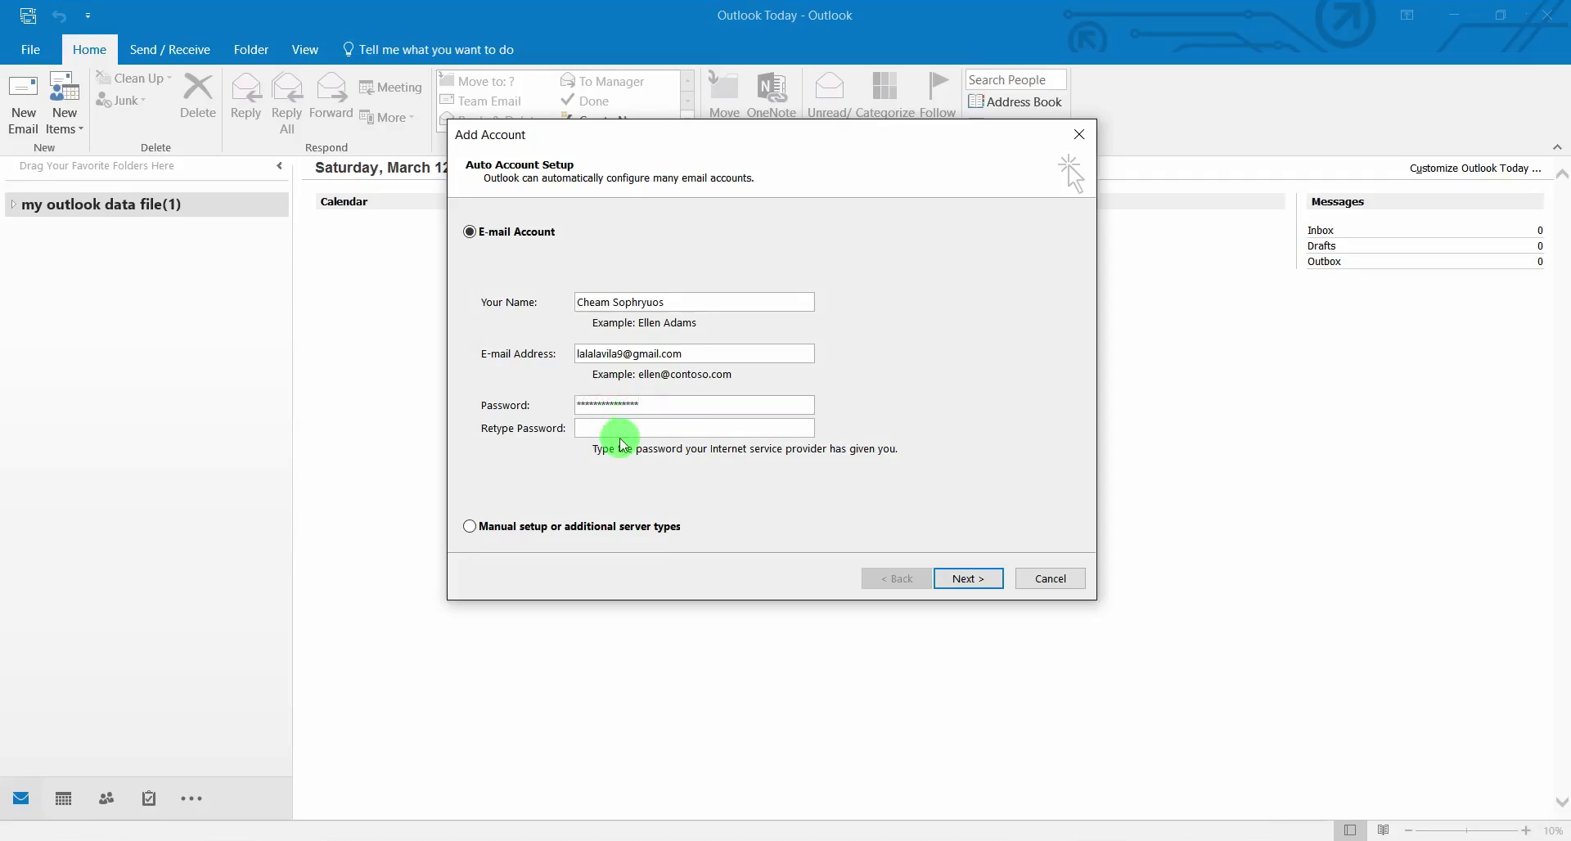
pyautogui.write('******')
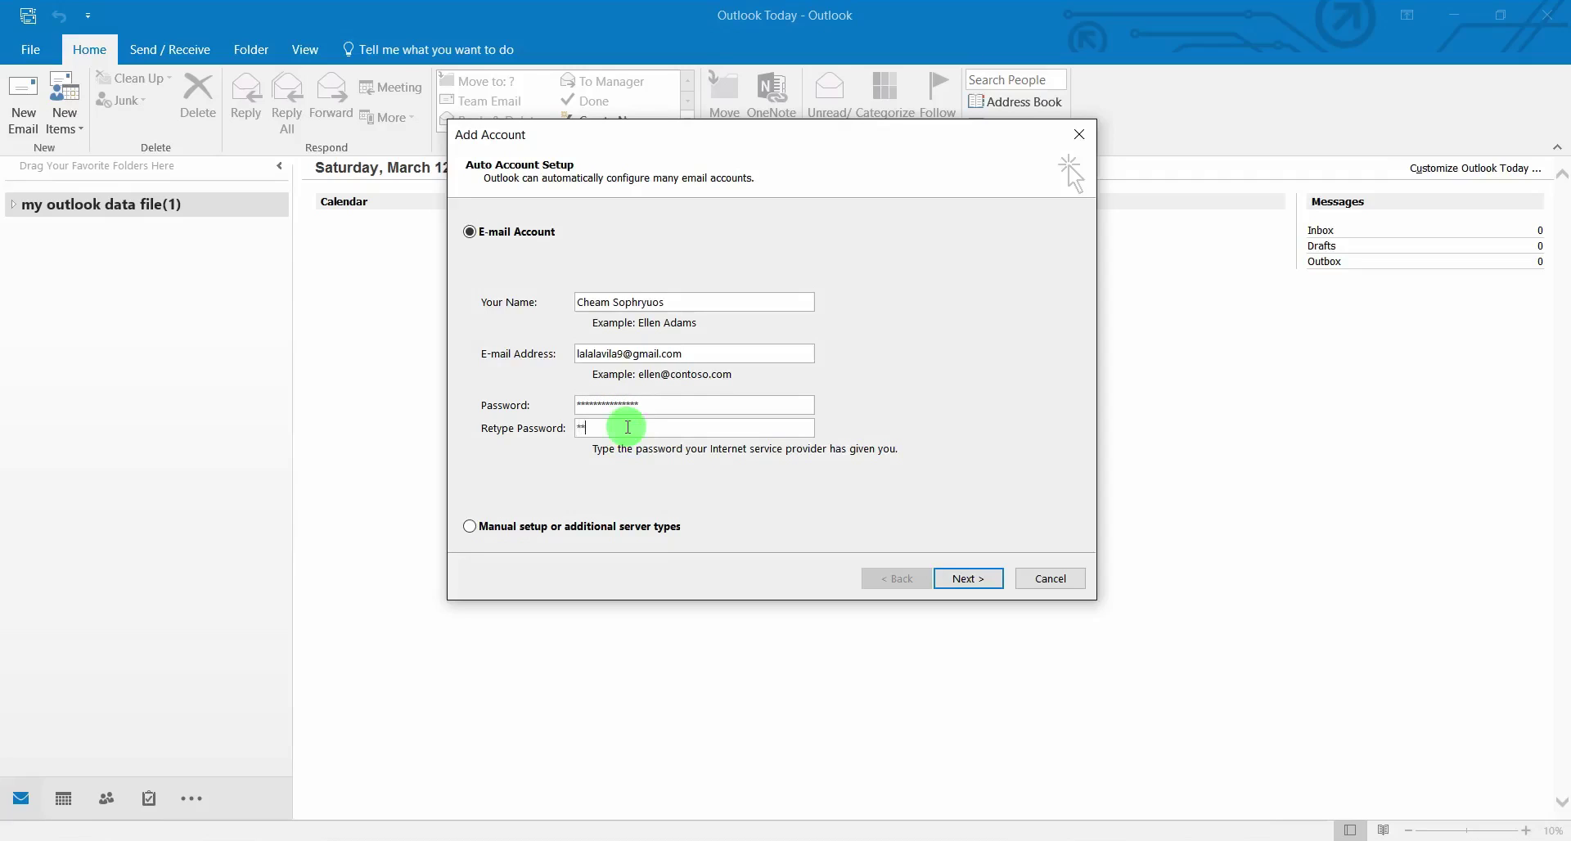
pyautogui.write('*******')
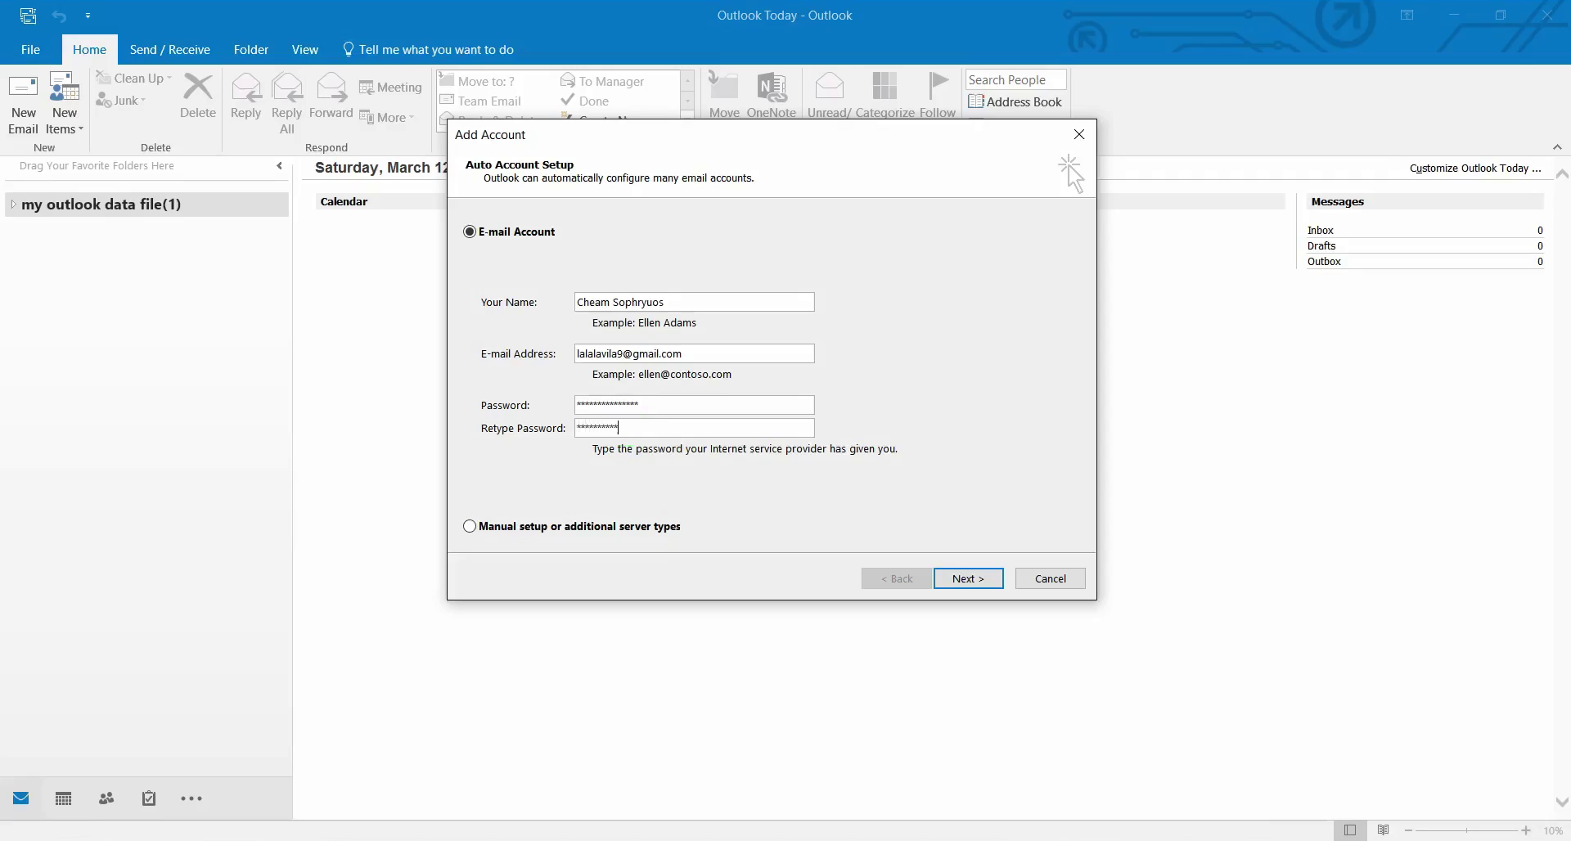
pyautogui.write('**')
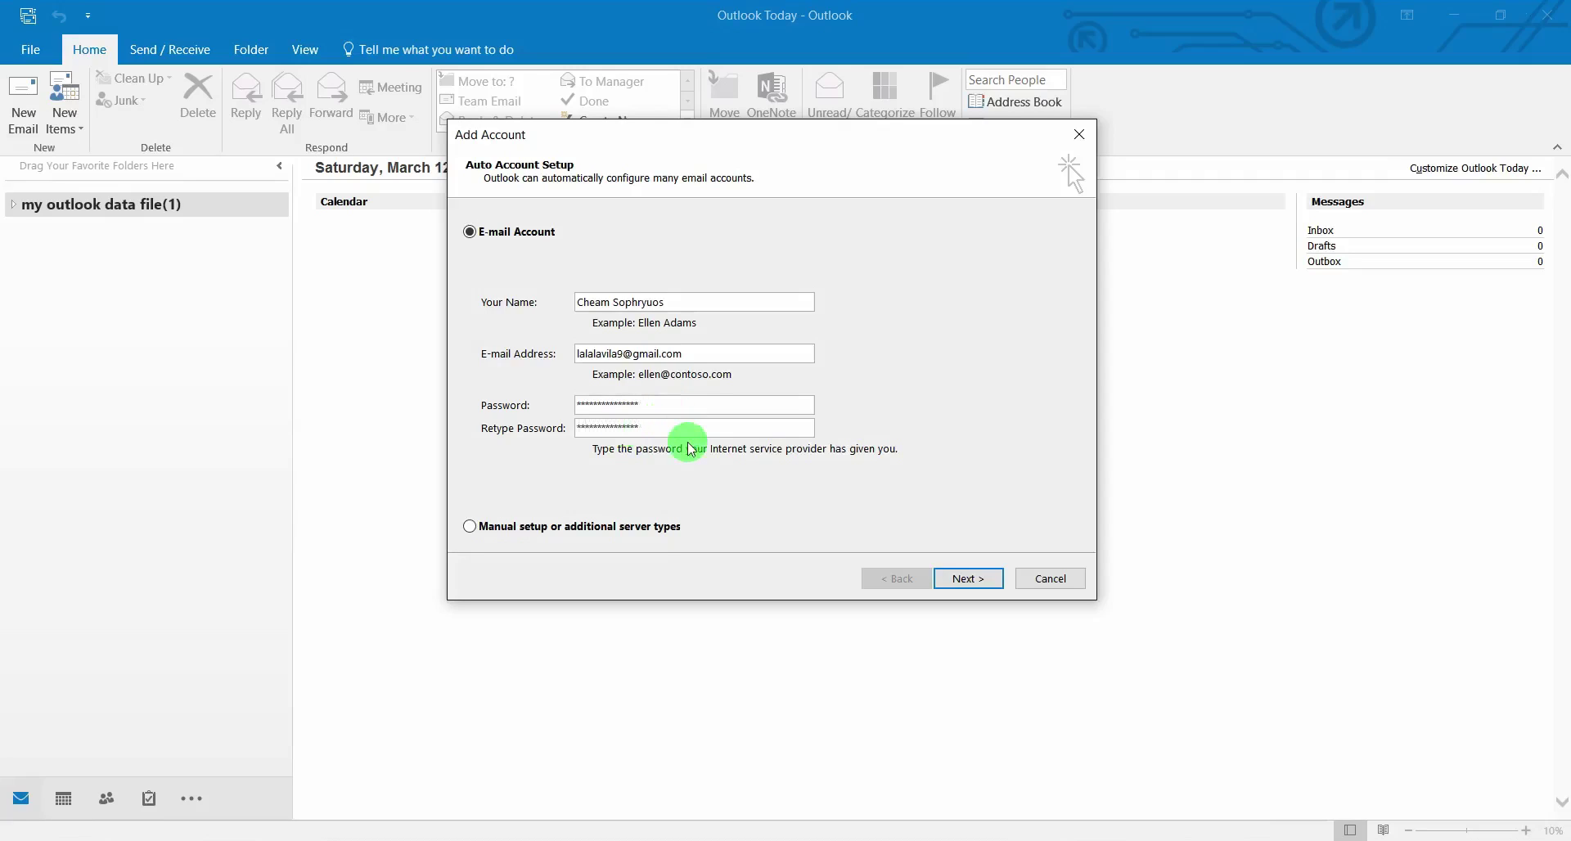
pyautogui.click(965, 578)
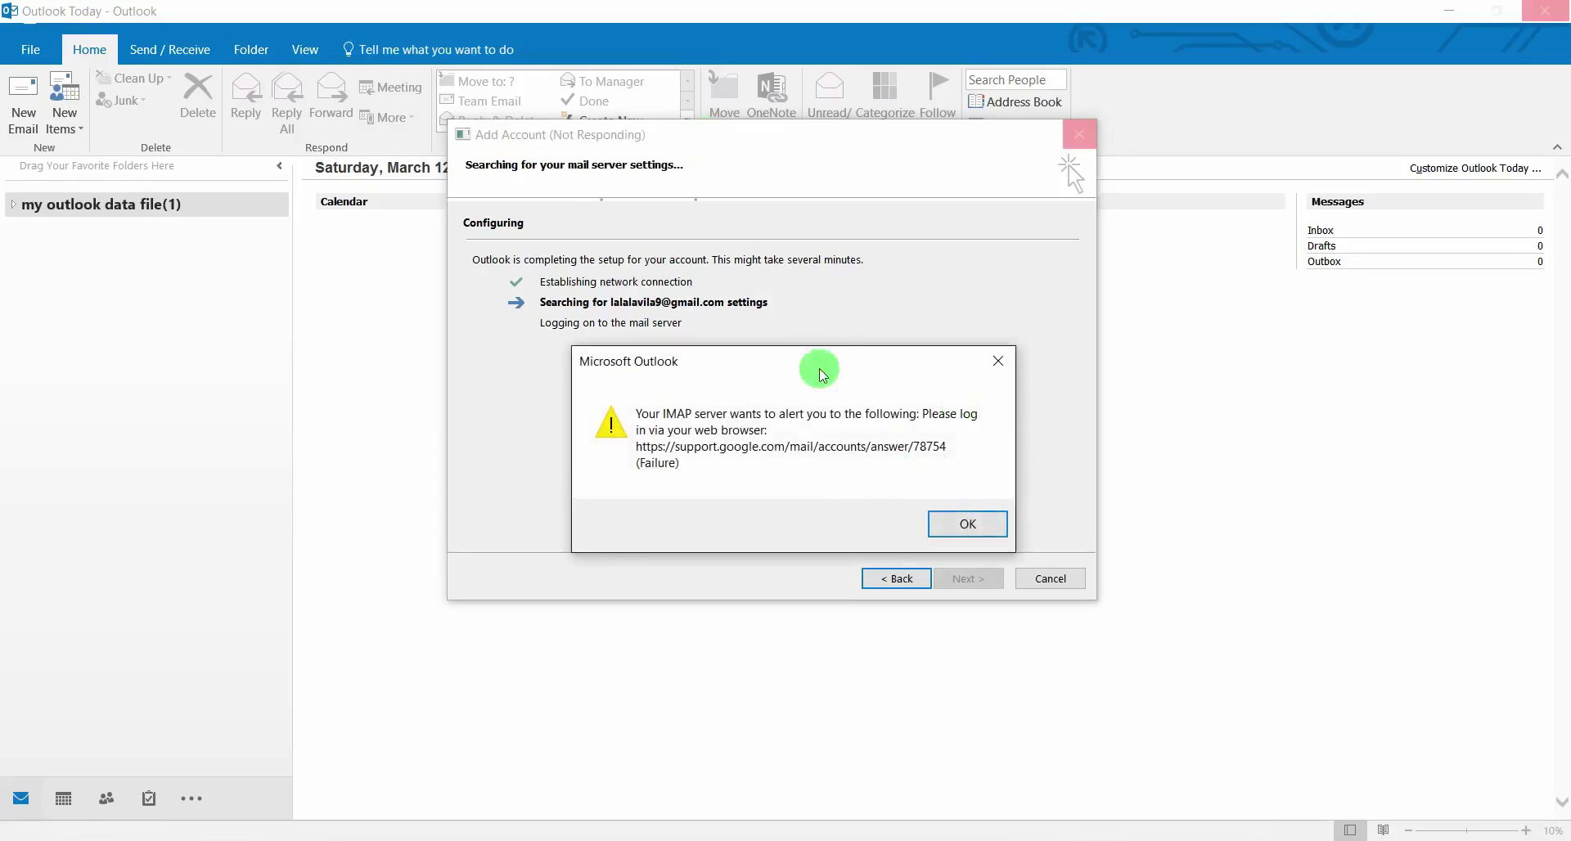
# Dismiss the IMAP login failure alert and confirm the imap.gmail.com server login
pyautogui.moveTo(809, 363); pyautogui.dragTo(804, 260)
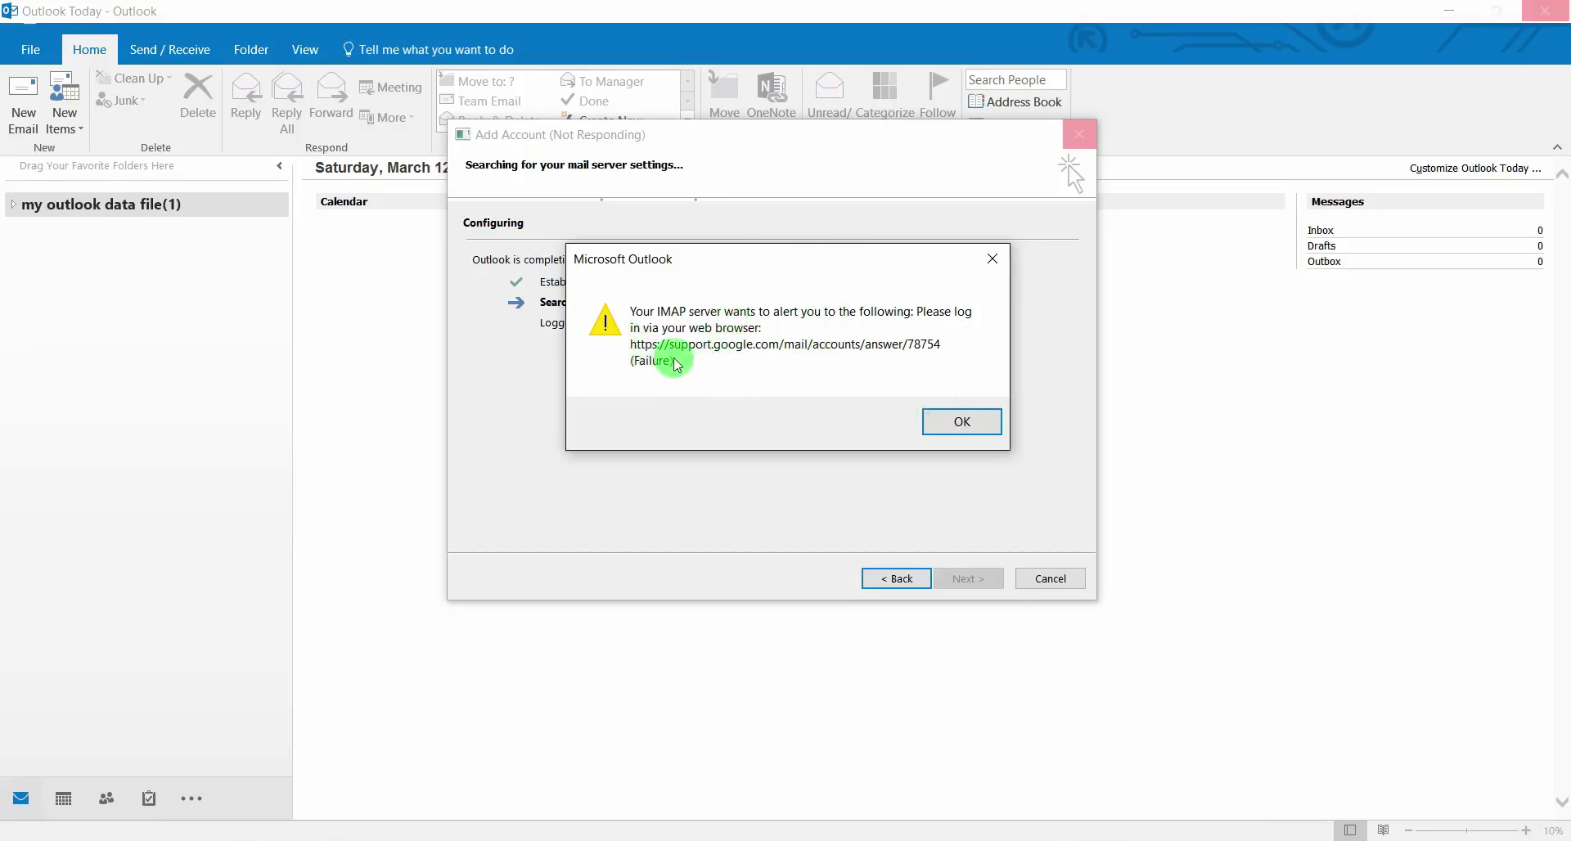
pyautogui.click(969, 421)
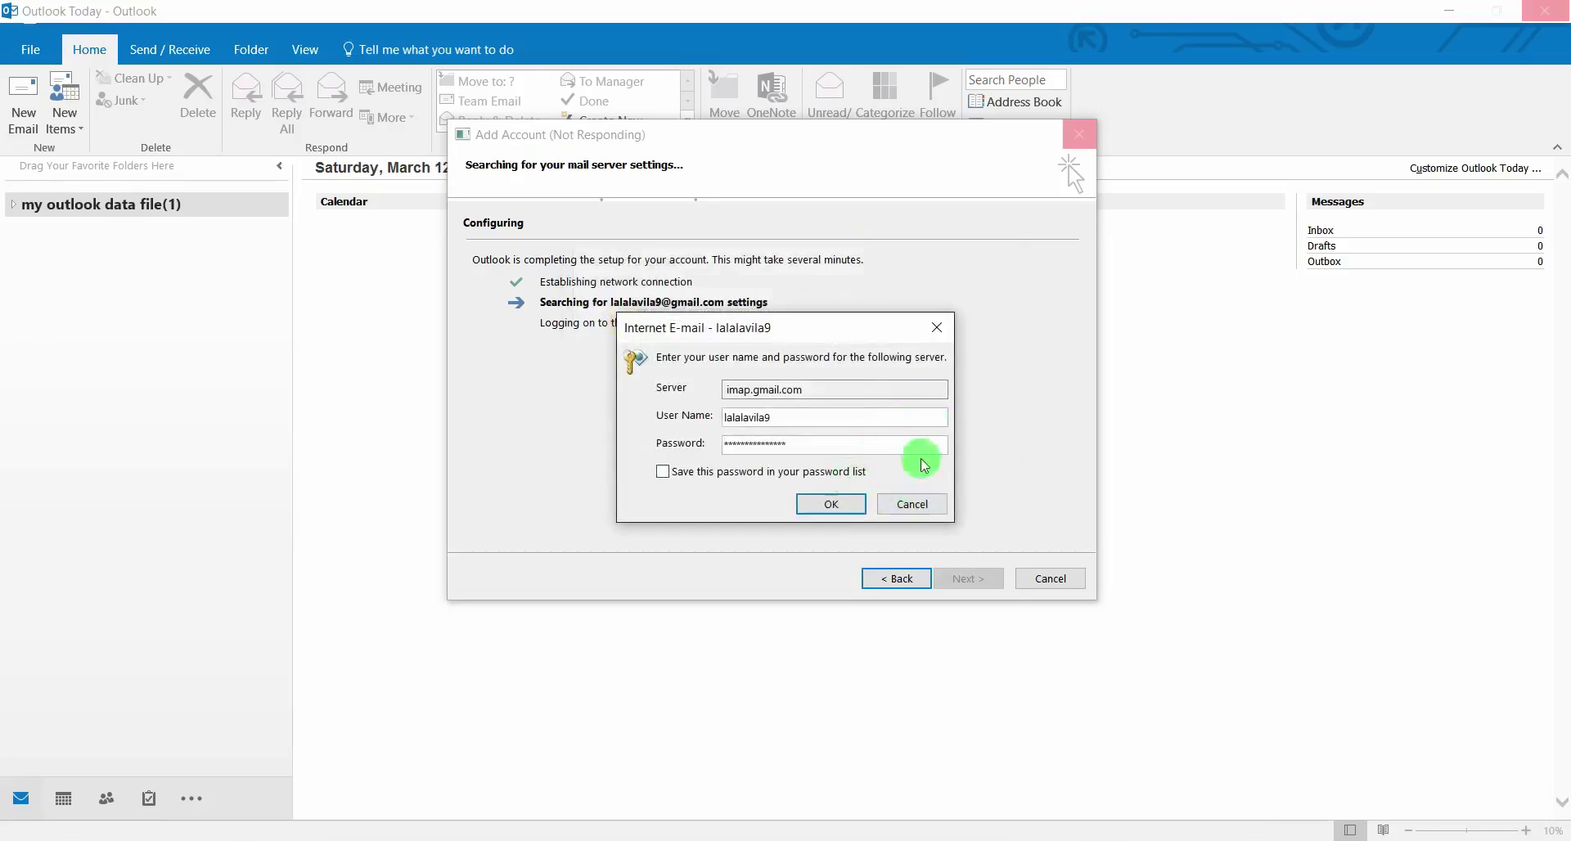
pyautogui.click(844, 510)
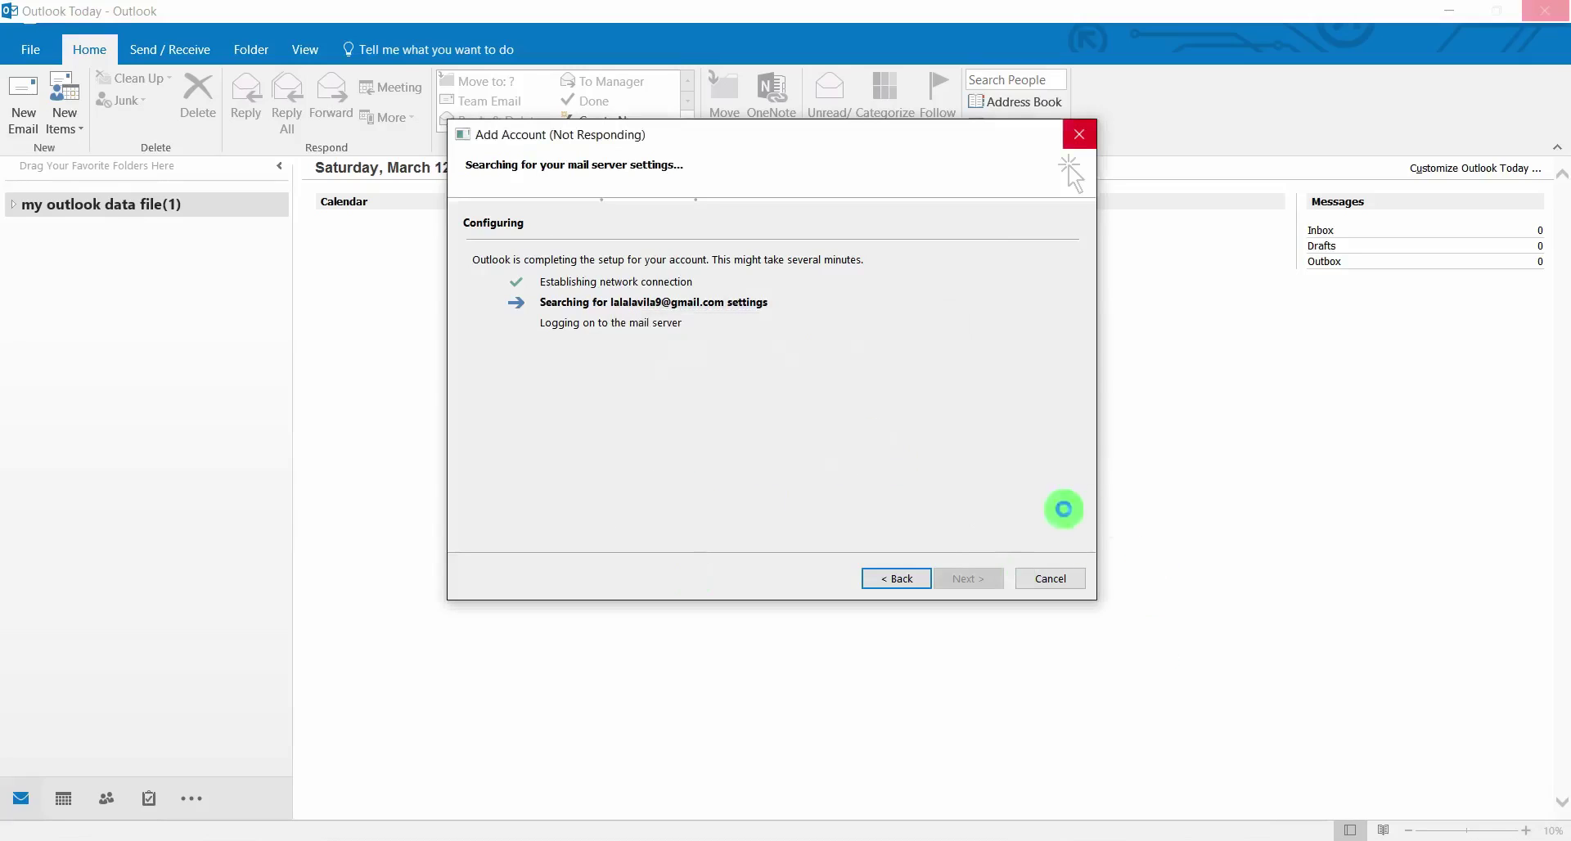
# Cancel the stalled setup, force-close Outlook without recovery, and refresh the desktop
pyautogui.moveTo(891, 133); pyautogui.dragTo(890, 194)
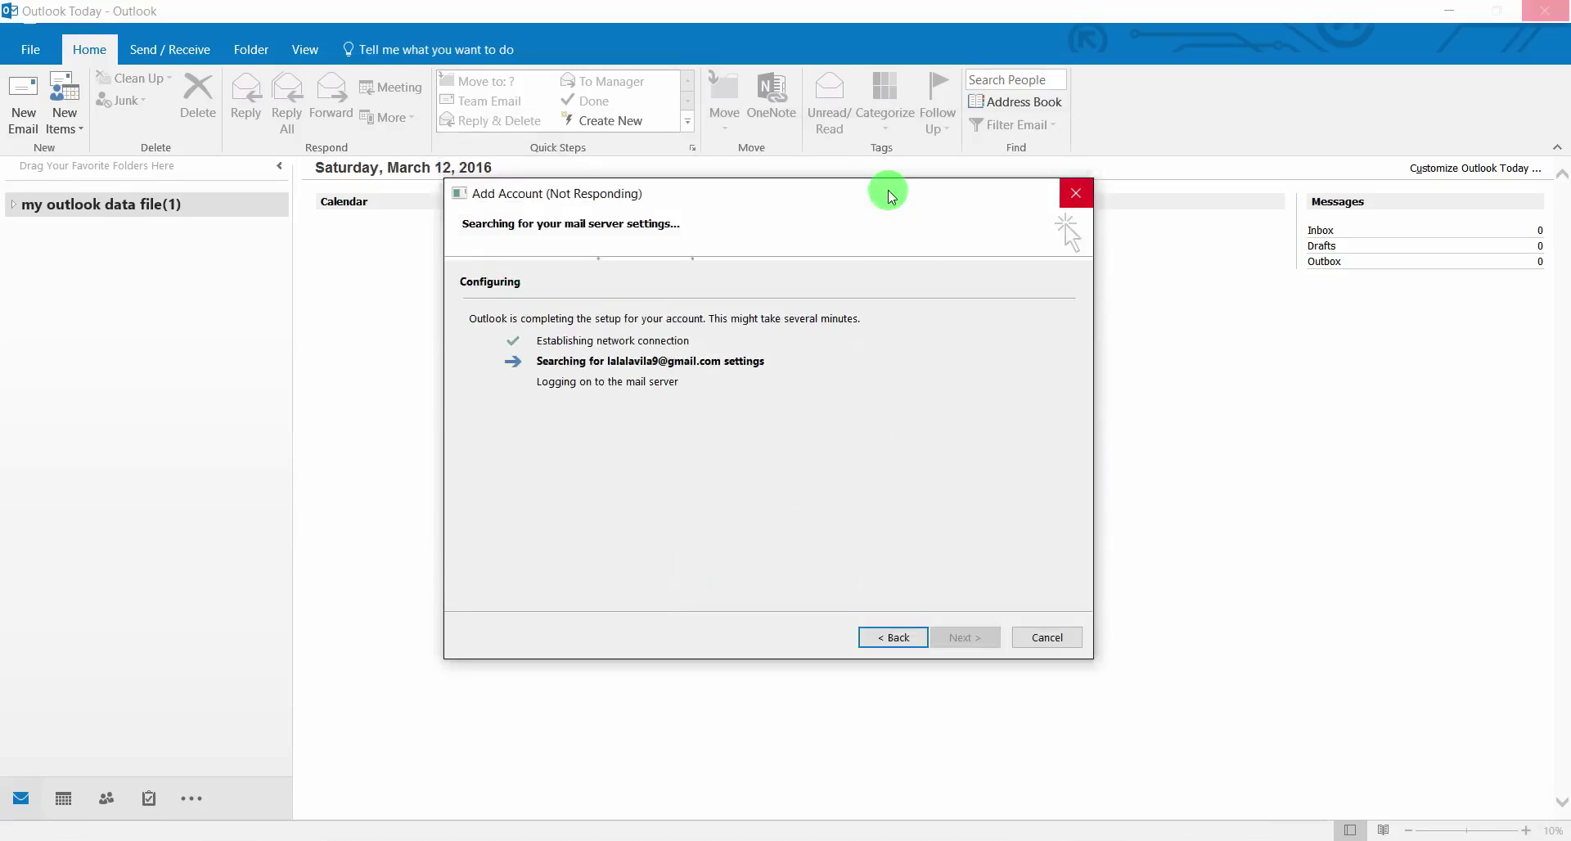
pyautogui.moveTo(891, 194); pyautogui.dragTo(885, 196)
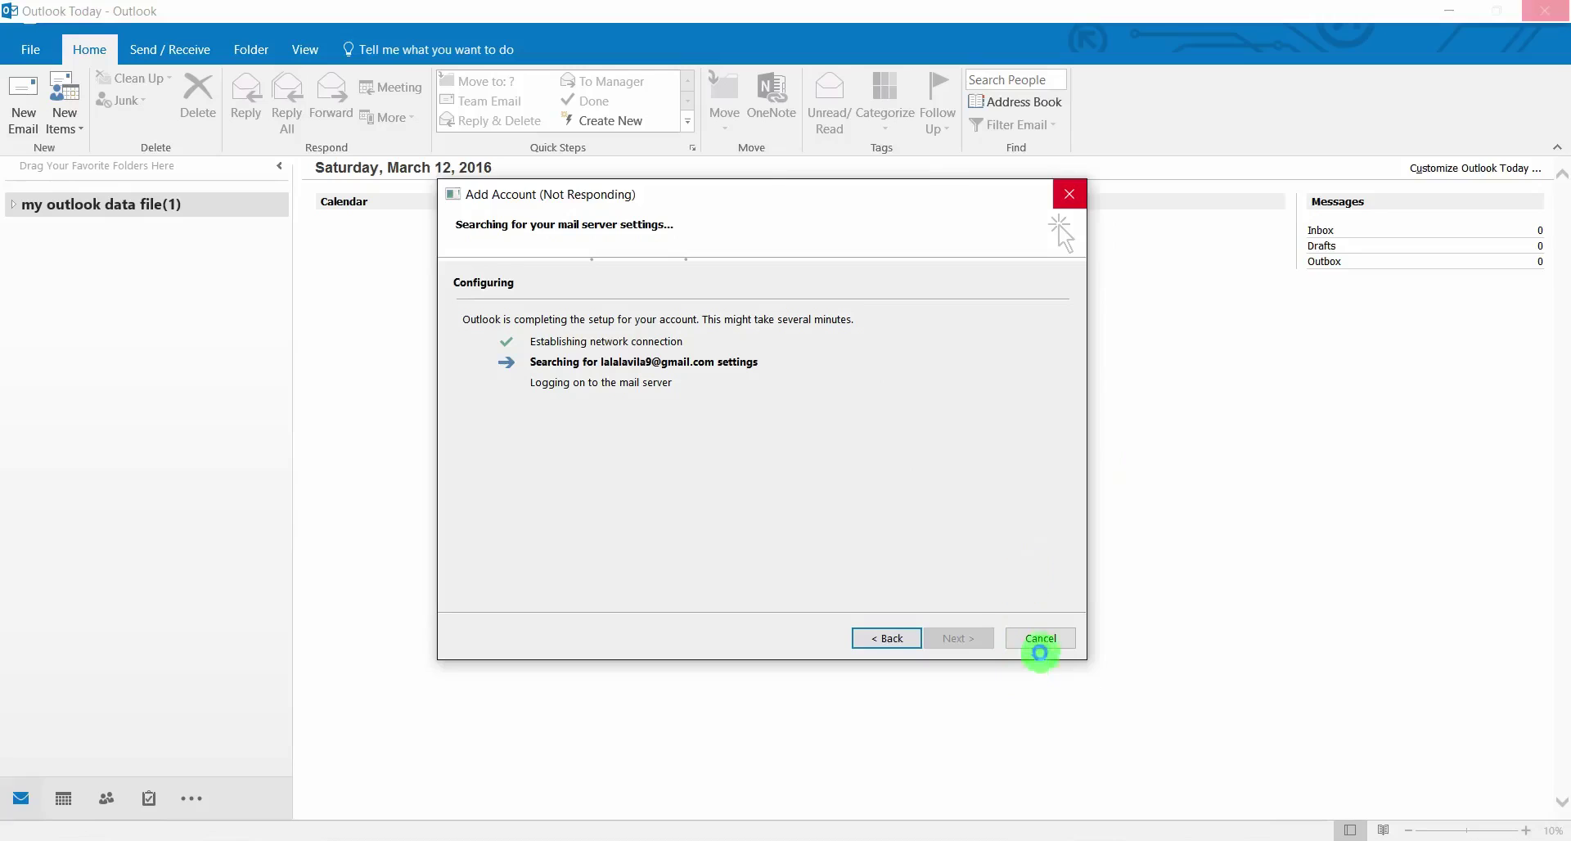
pyautogui.click(1040, 652)
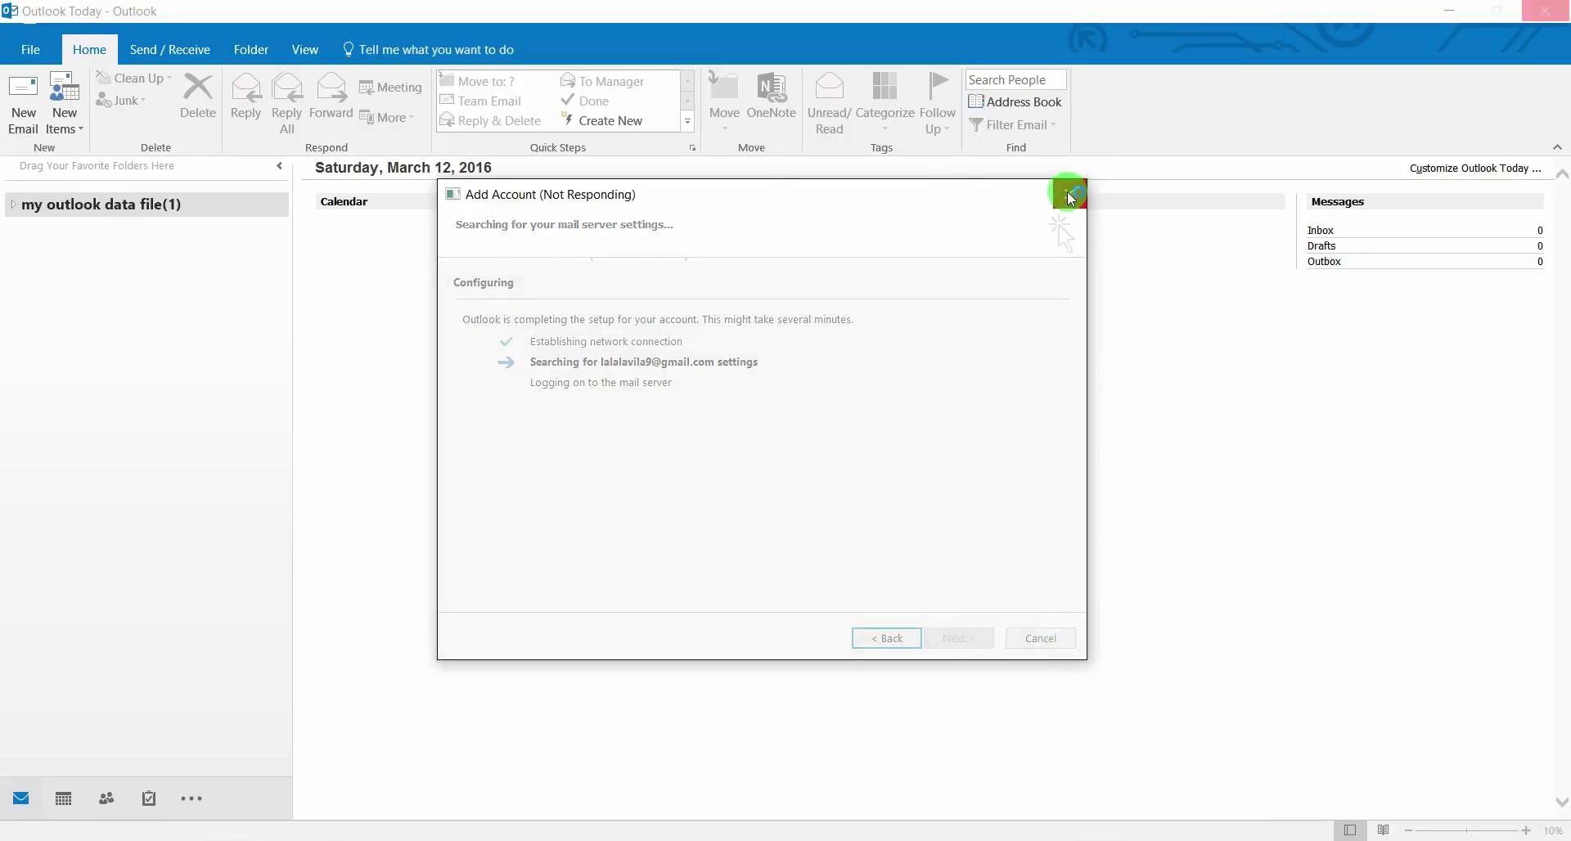
pyautogui.click(1070, 197)
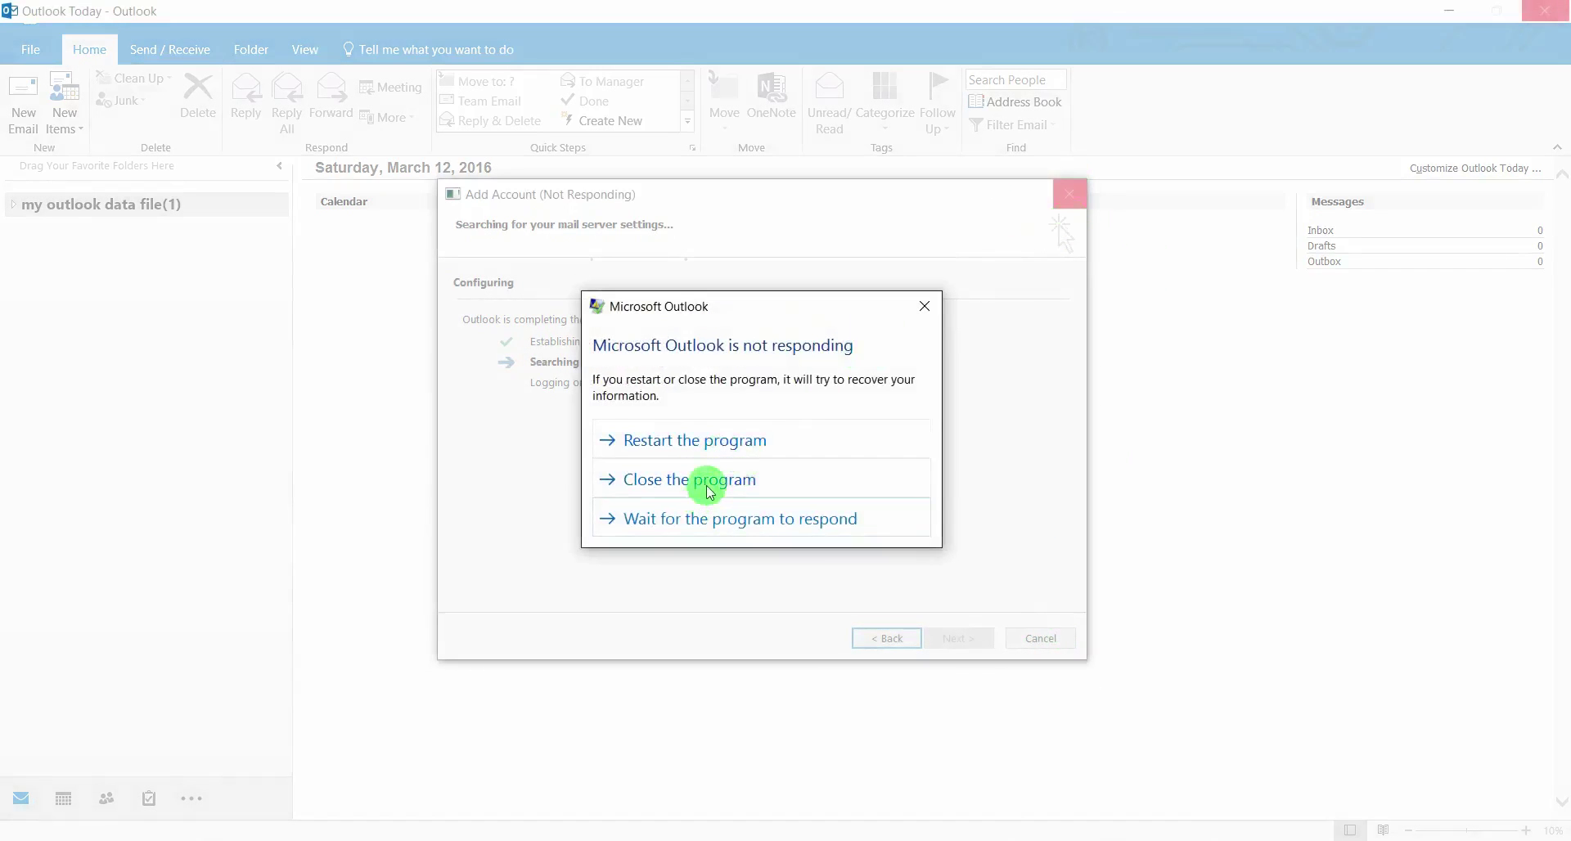
pyautogui.click(708, 483)
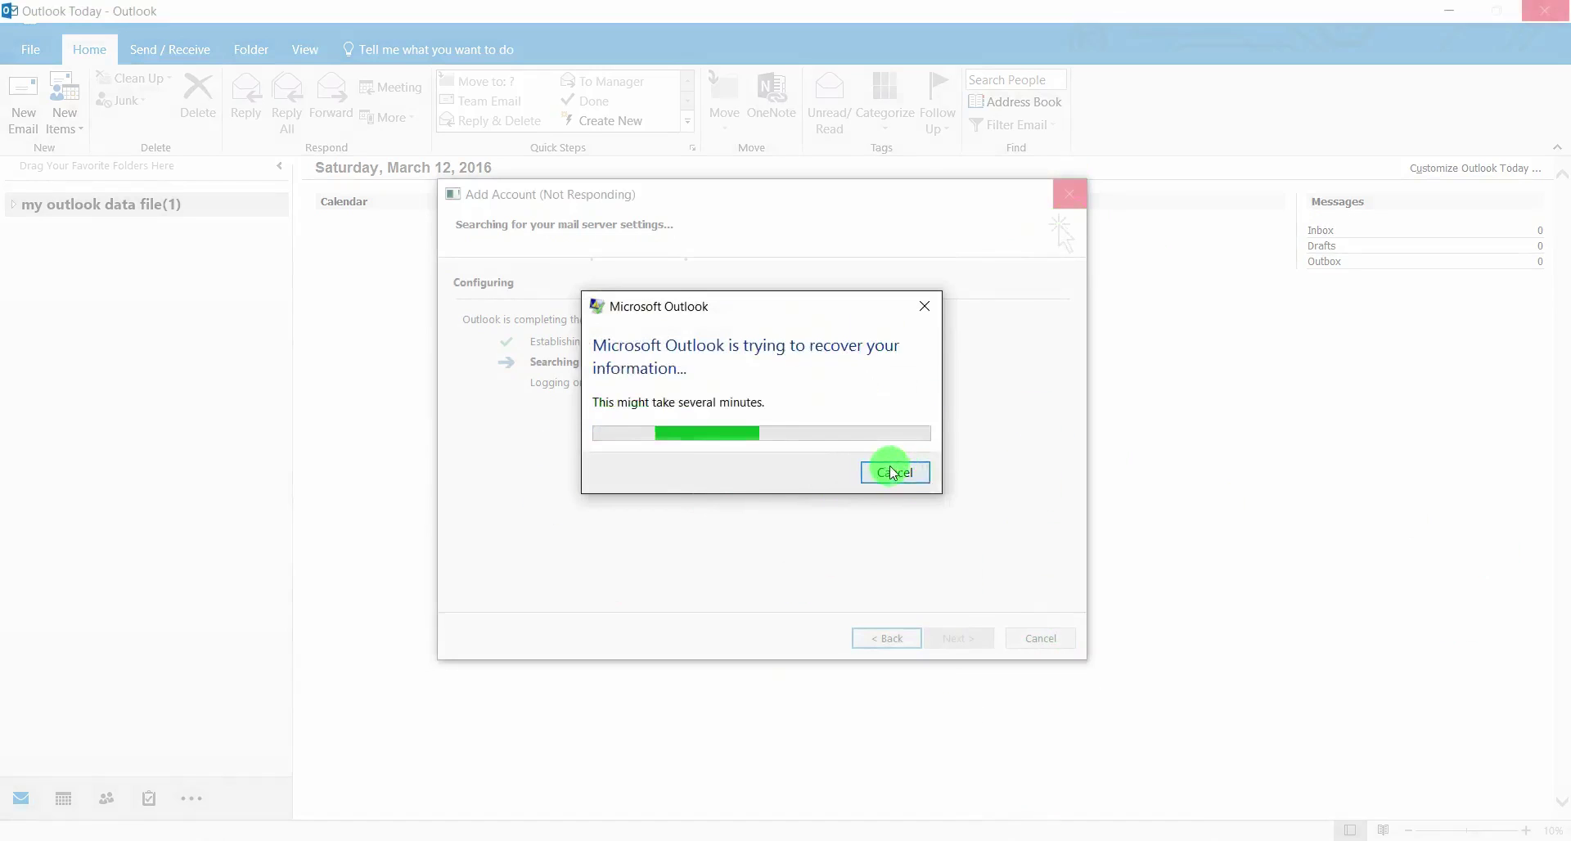
pyautogui.click(894, 472)
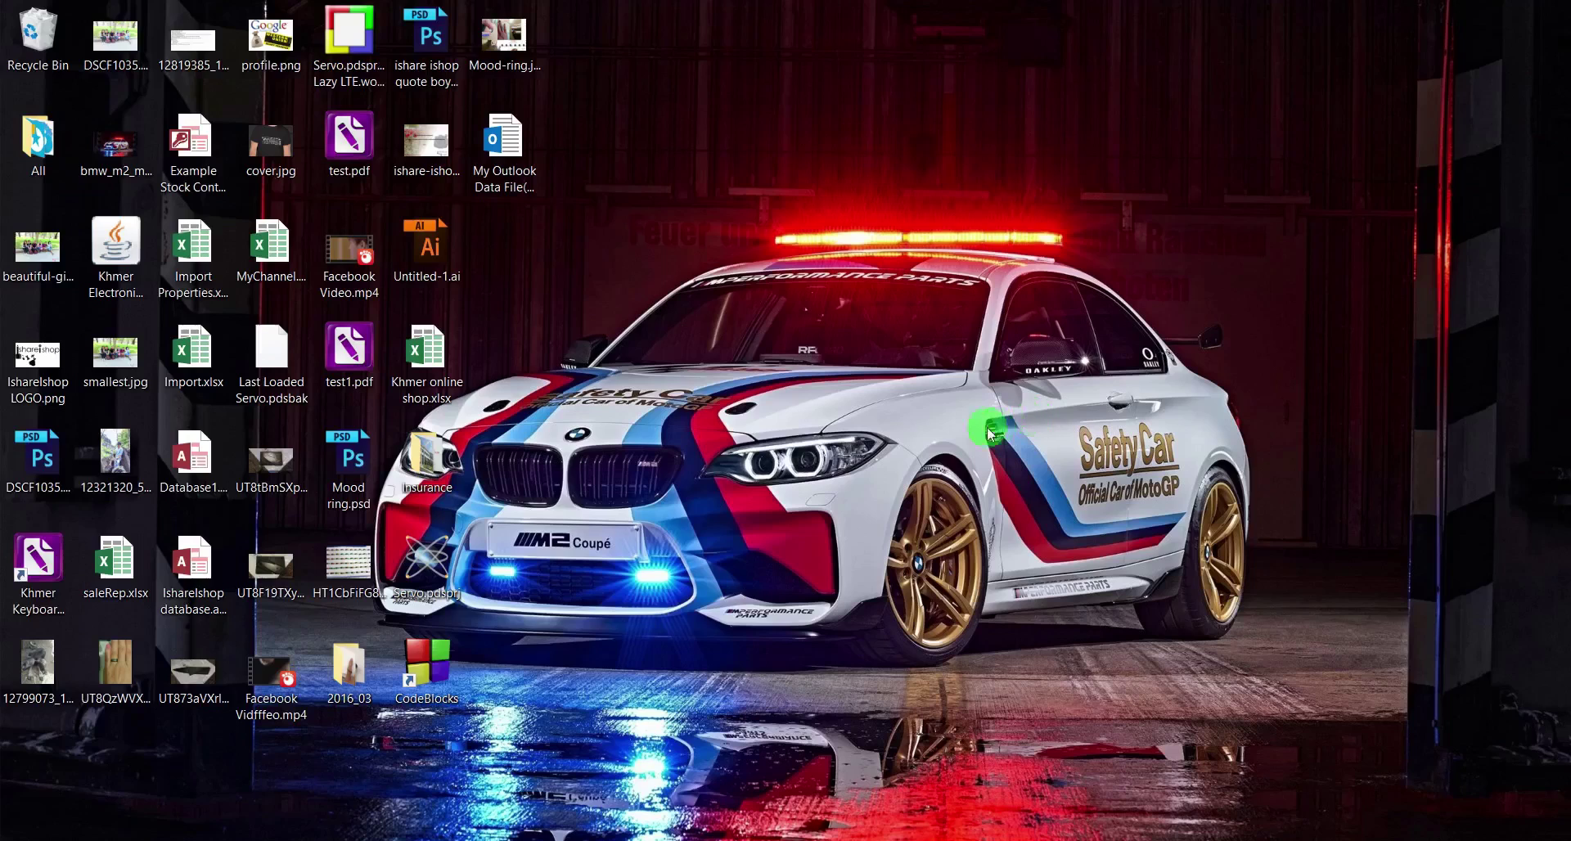
pyautogui.rightClick(929, 252)
pyautogui.click(985, 301)
# Open a new Chrome incognito window and load gmail.com
pyautogui.rightClick(603, 834)
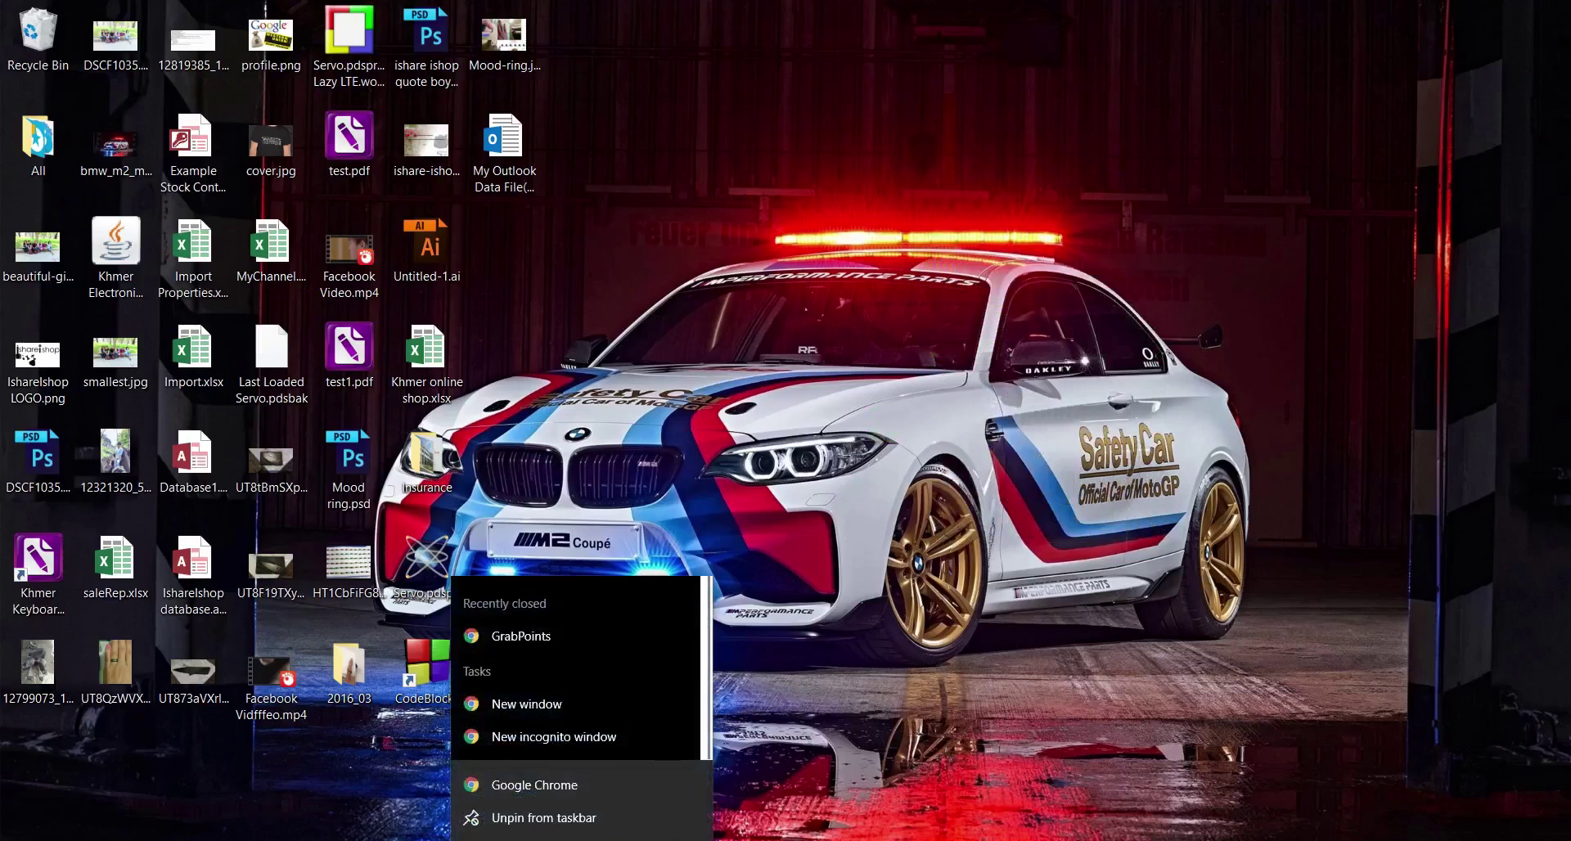
pyautogui.click(606, 744)
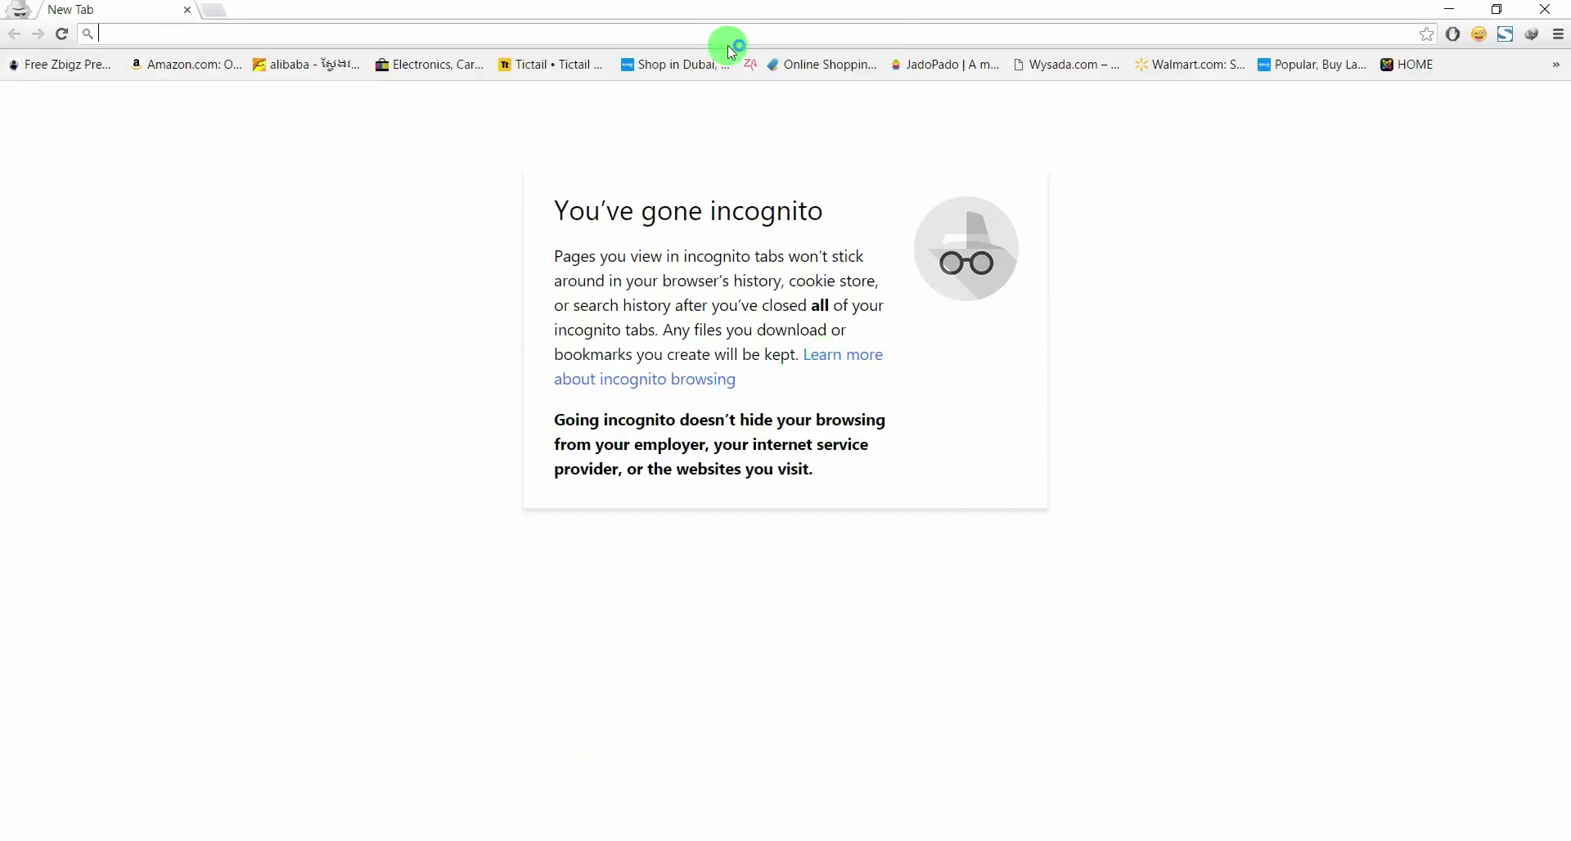
pyautogui.click(634, 31)
pyautogui.write('gmail.co')
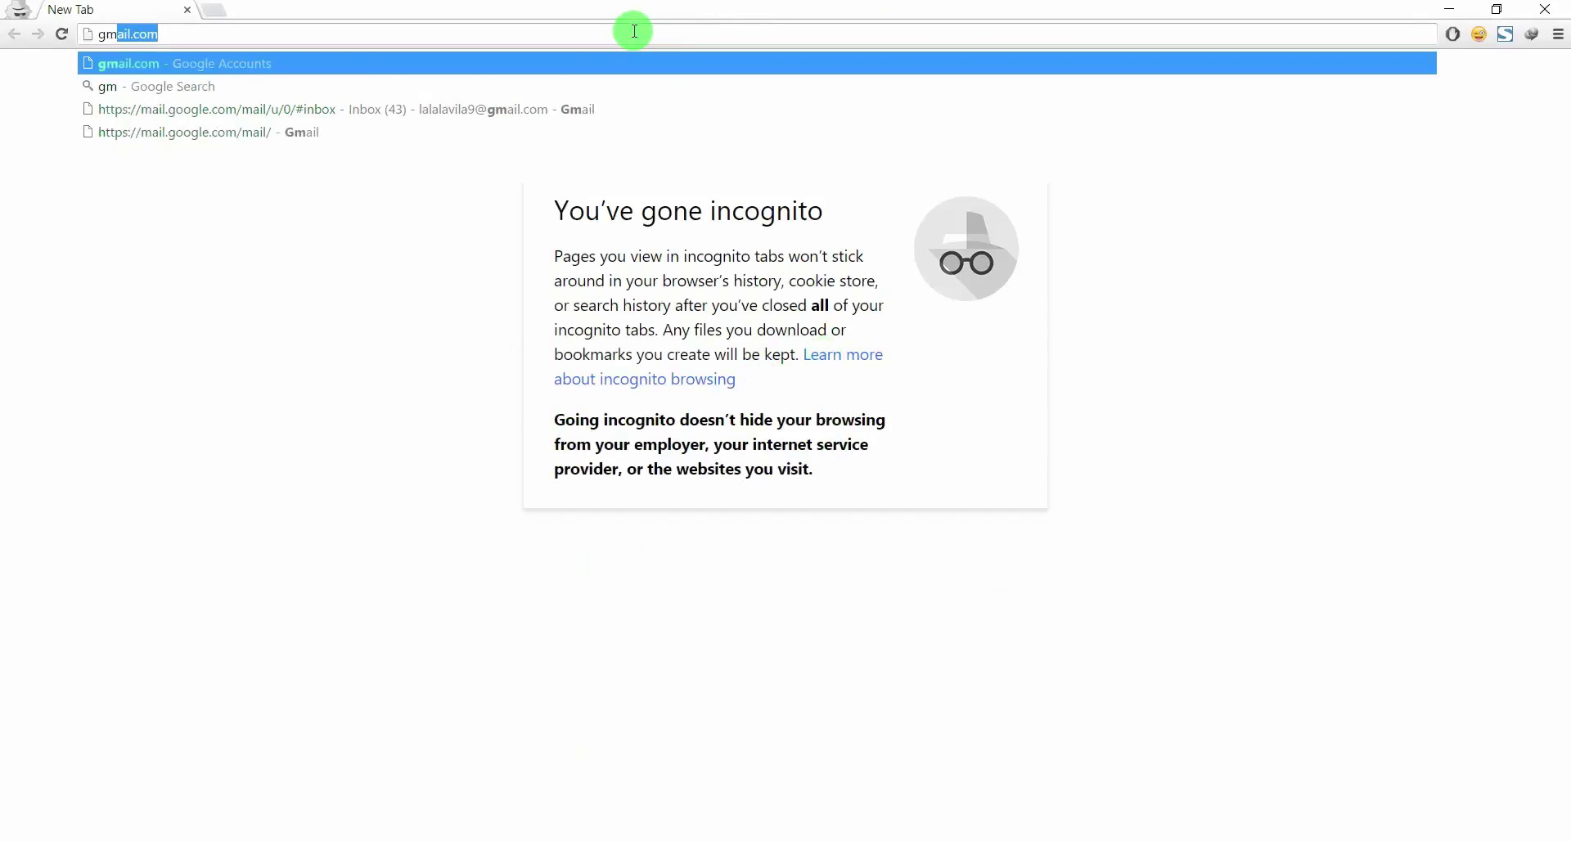
pyautogui.write('m')
pyautogui.press('Return')
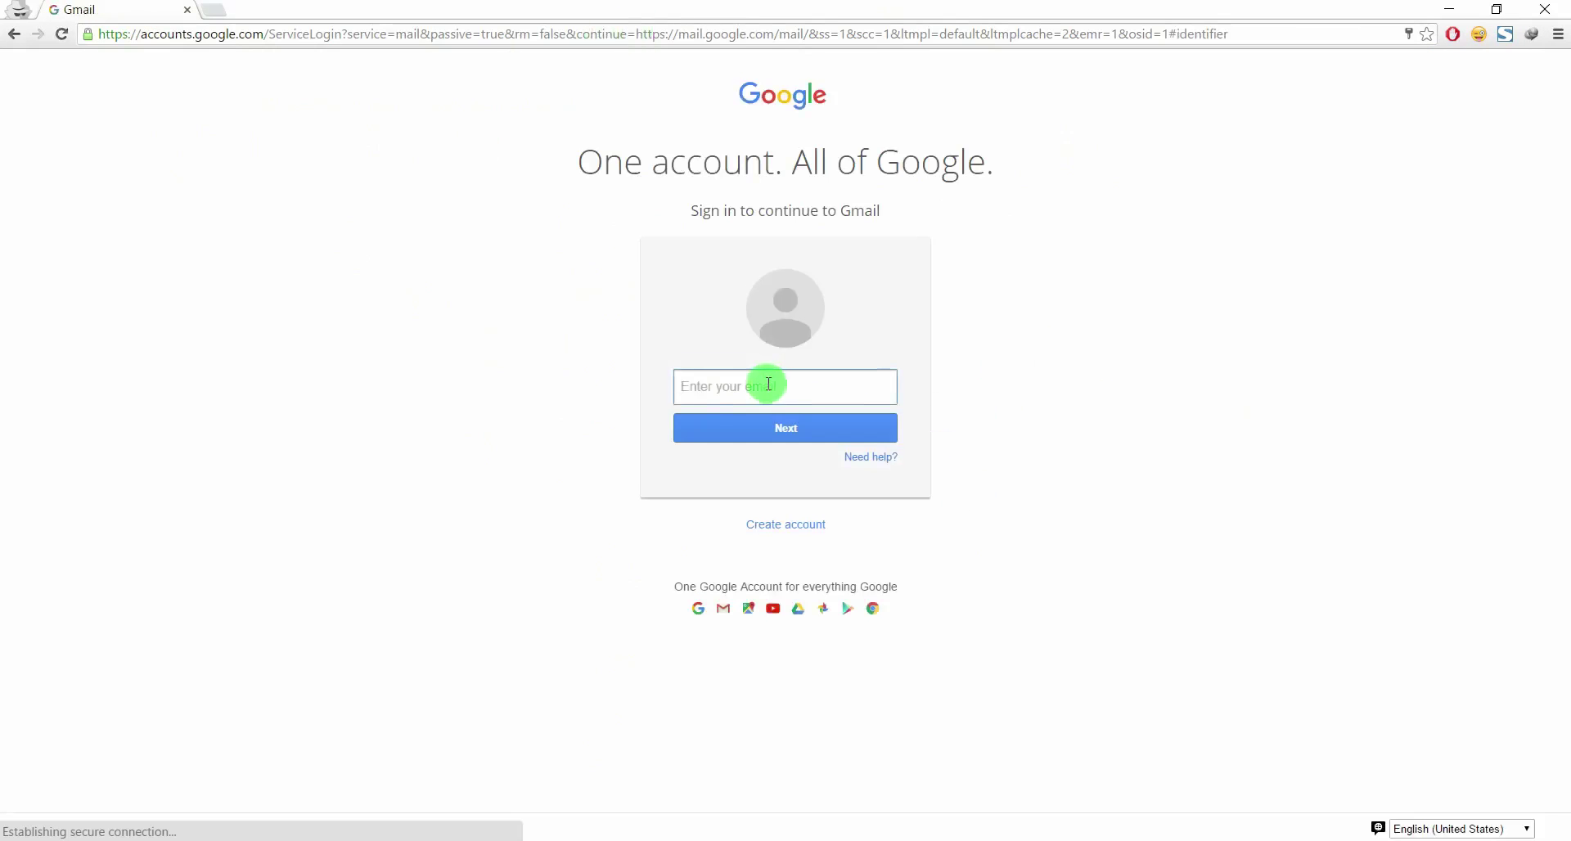
# Sign in to Gmail using the saved account email
pyautogui.click(767, 385)
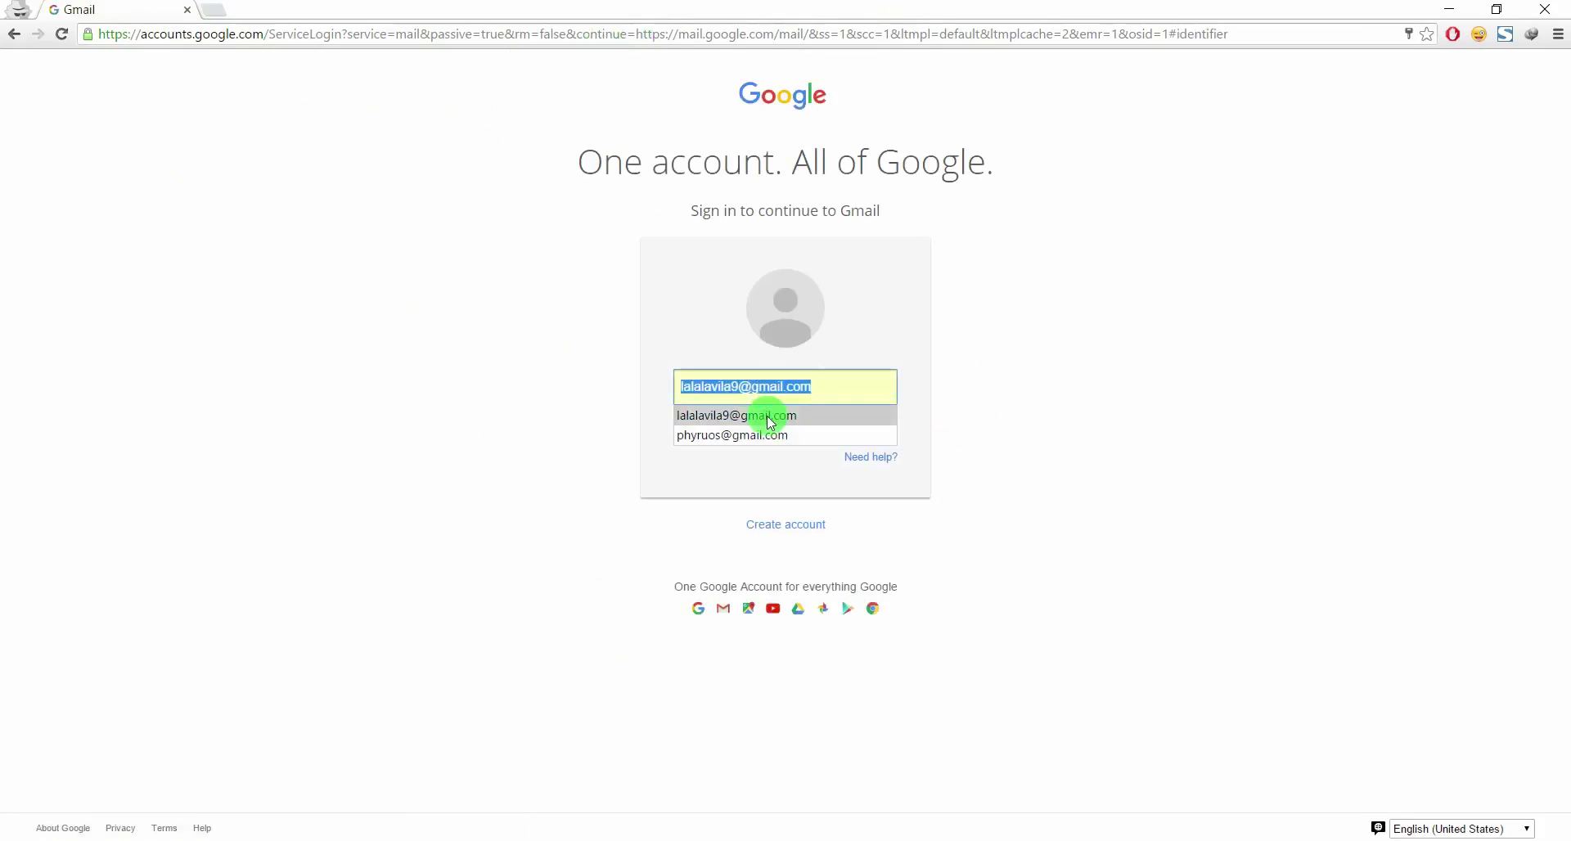
pyautogui.click(767, 415)
pyautogui.click(787, 432)
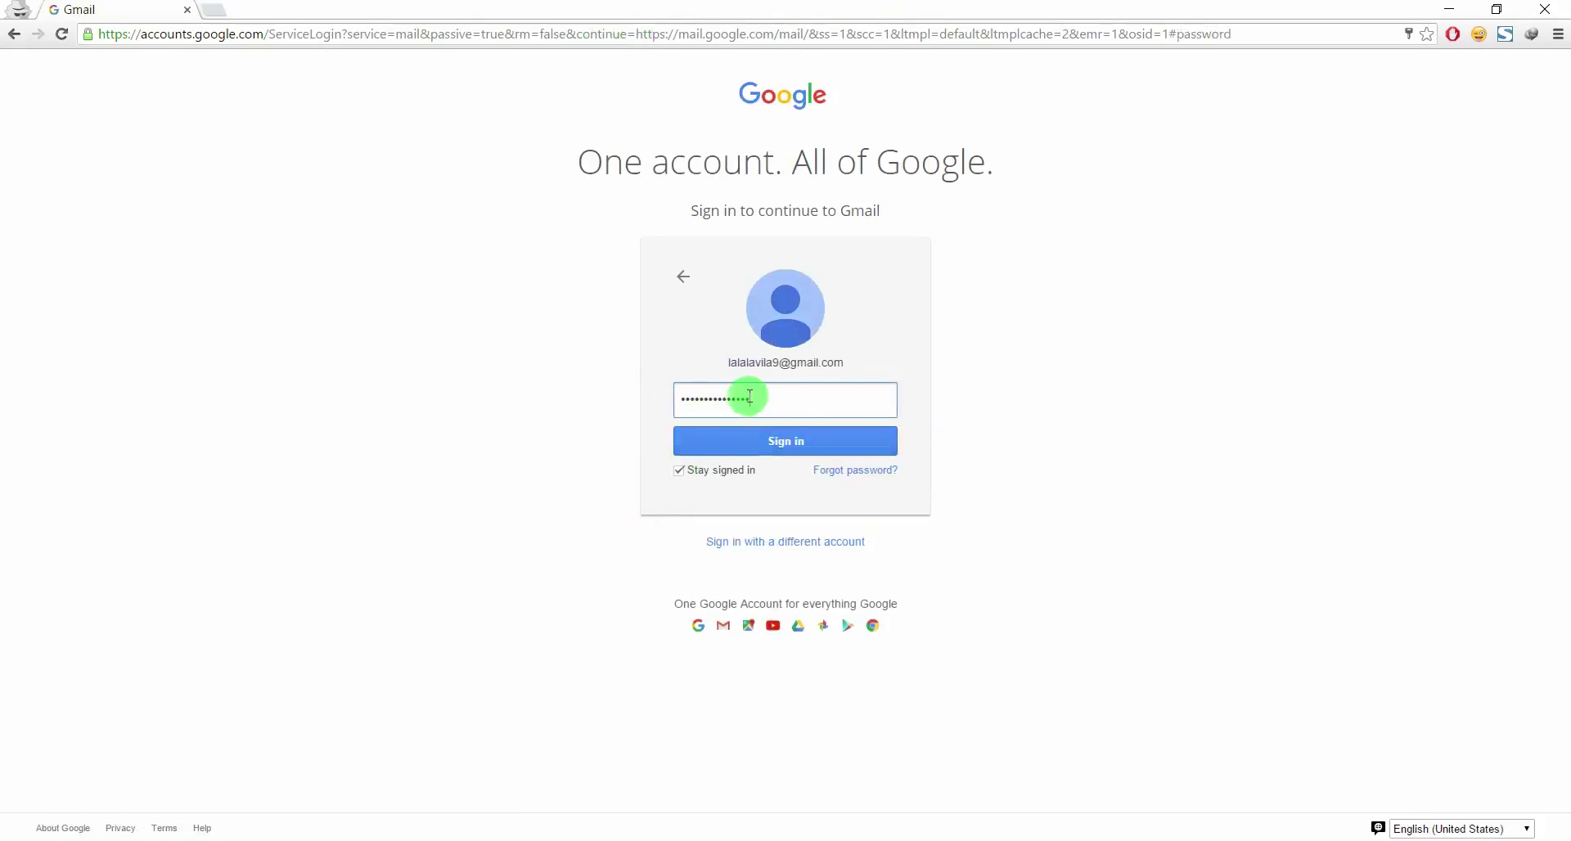
pyautogui.click(787, 445)
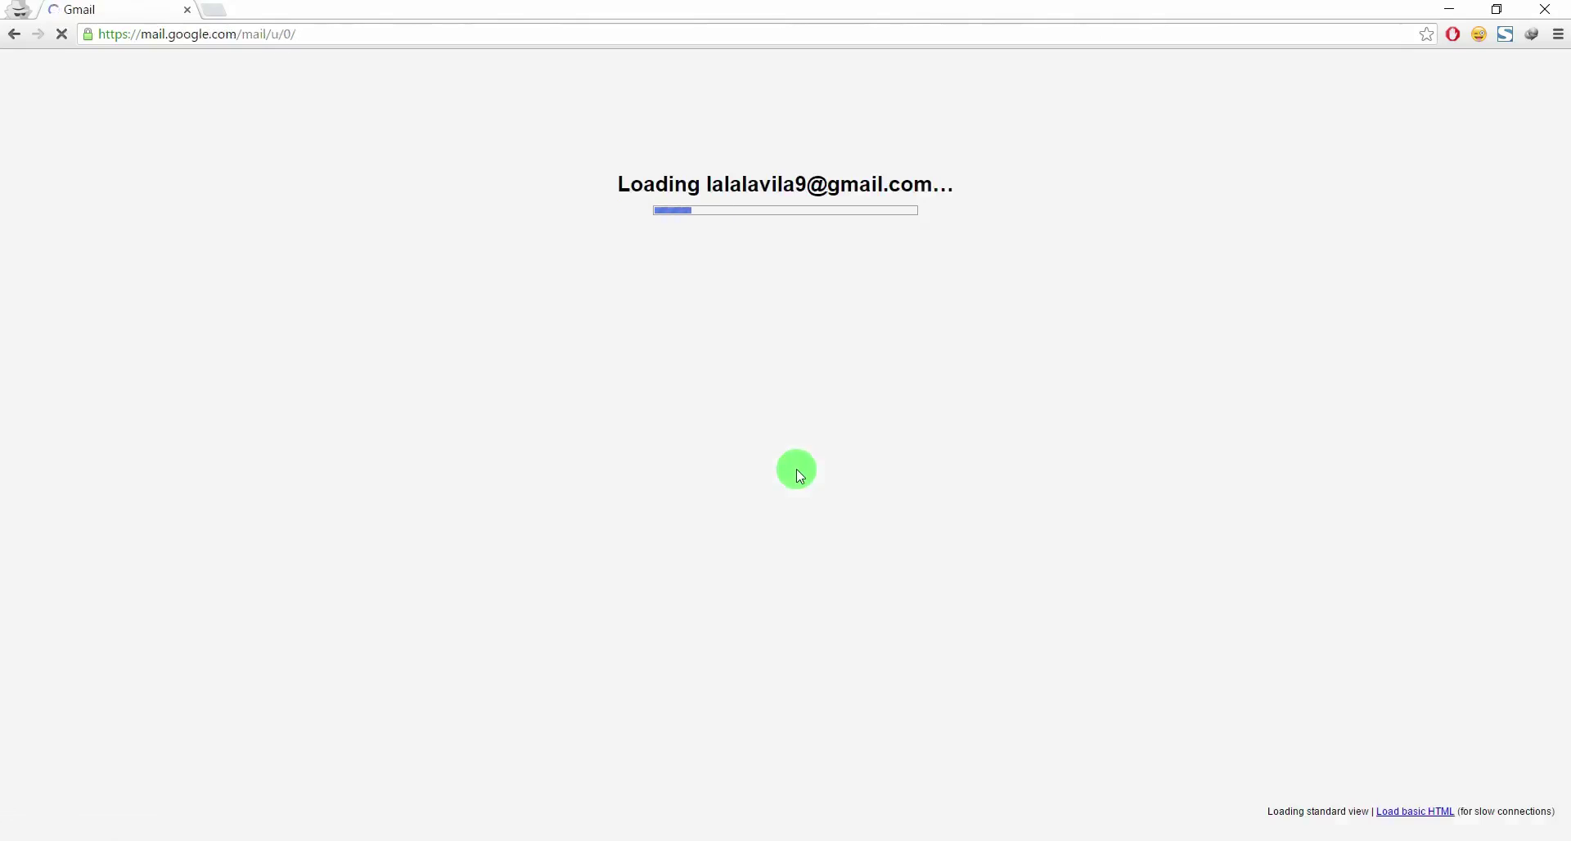
pyautogui.scroll(-5, 634, 458)
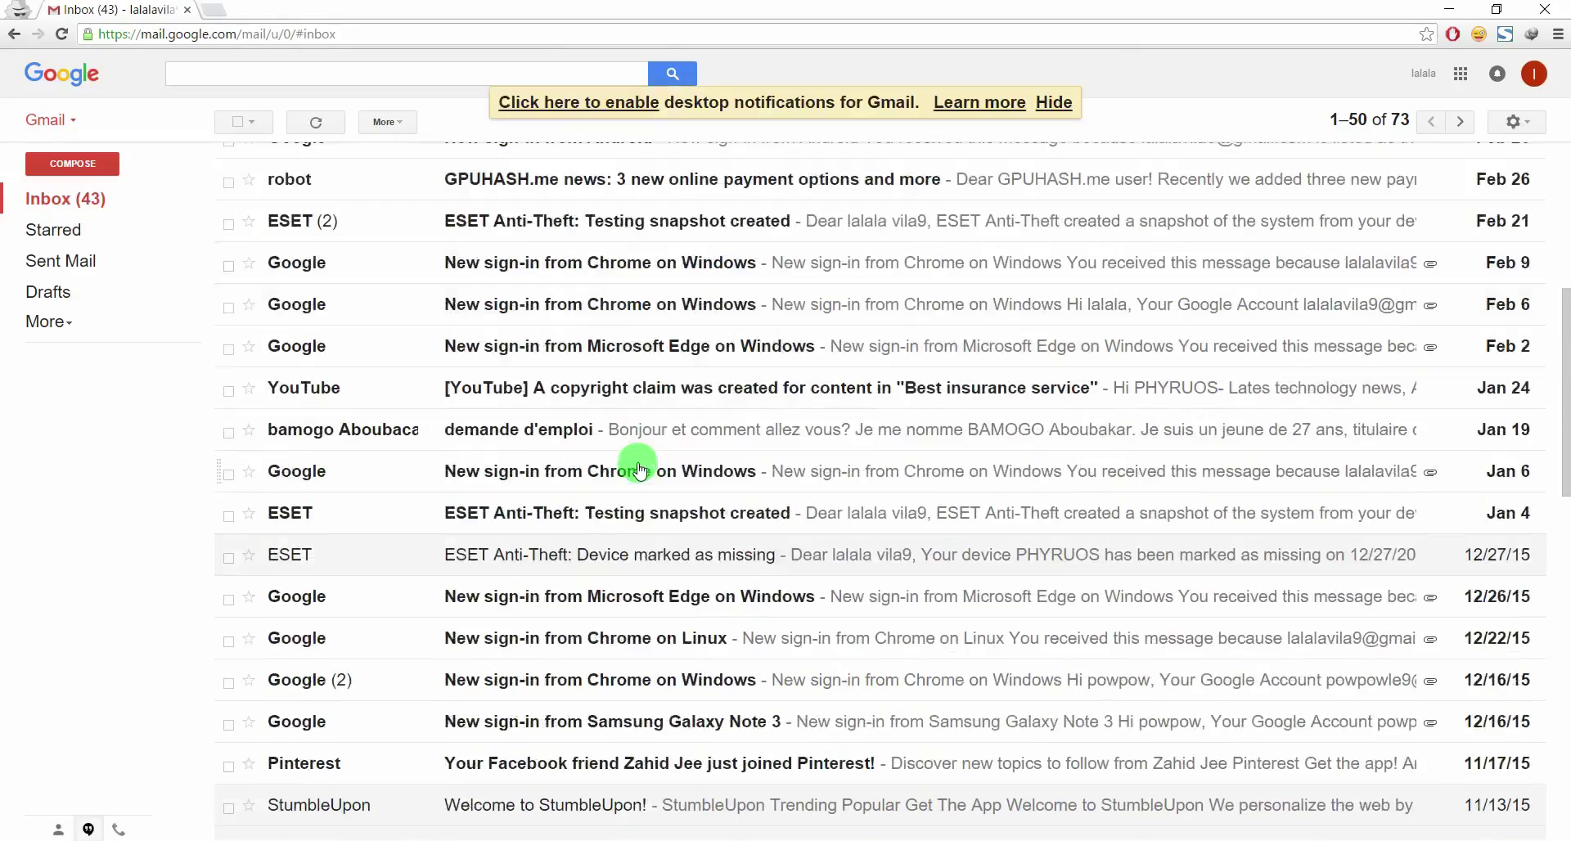
pyautogui.scroll(5, 634, 458)
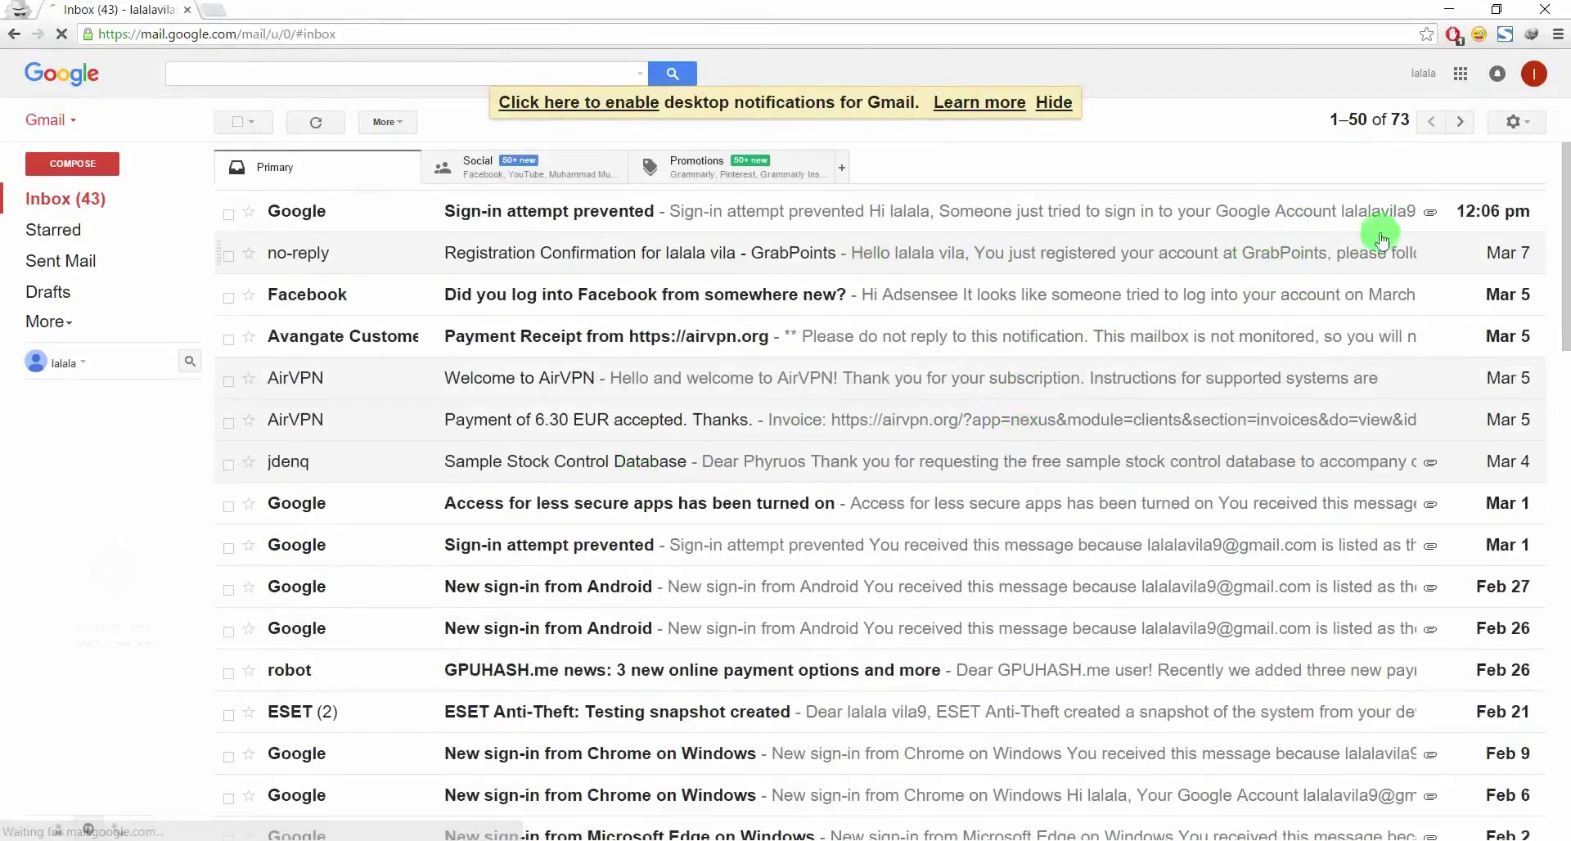
# Open the full Gmail Settings page from the gear menu
pyautogui.click(1520, 121)
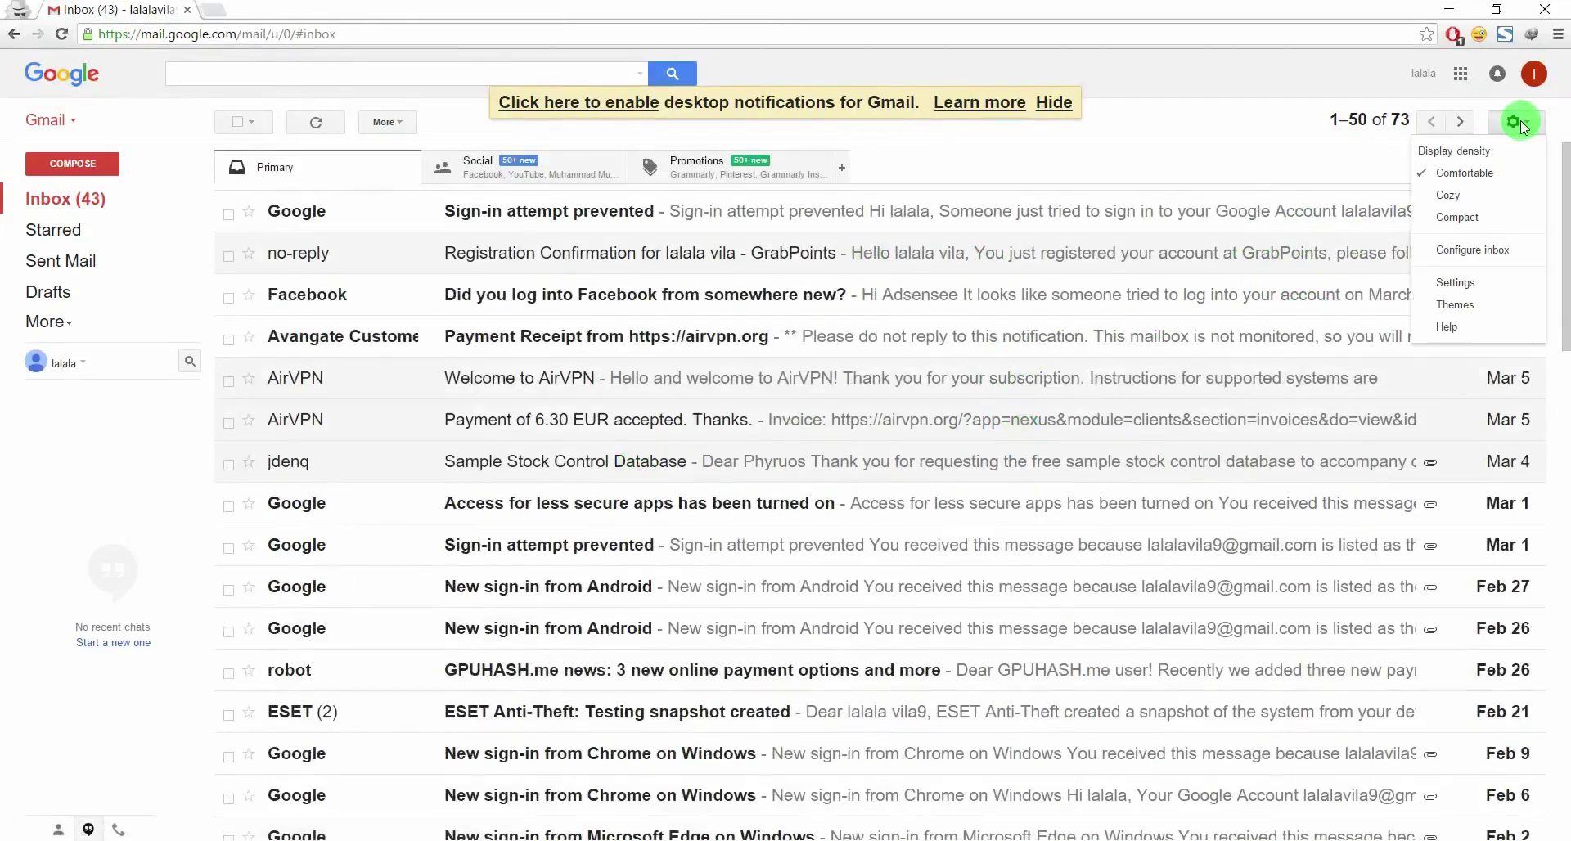
pyautogui.click(1465, 283)
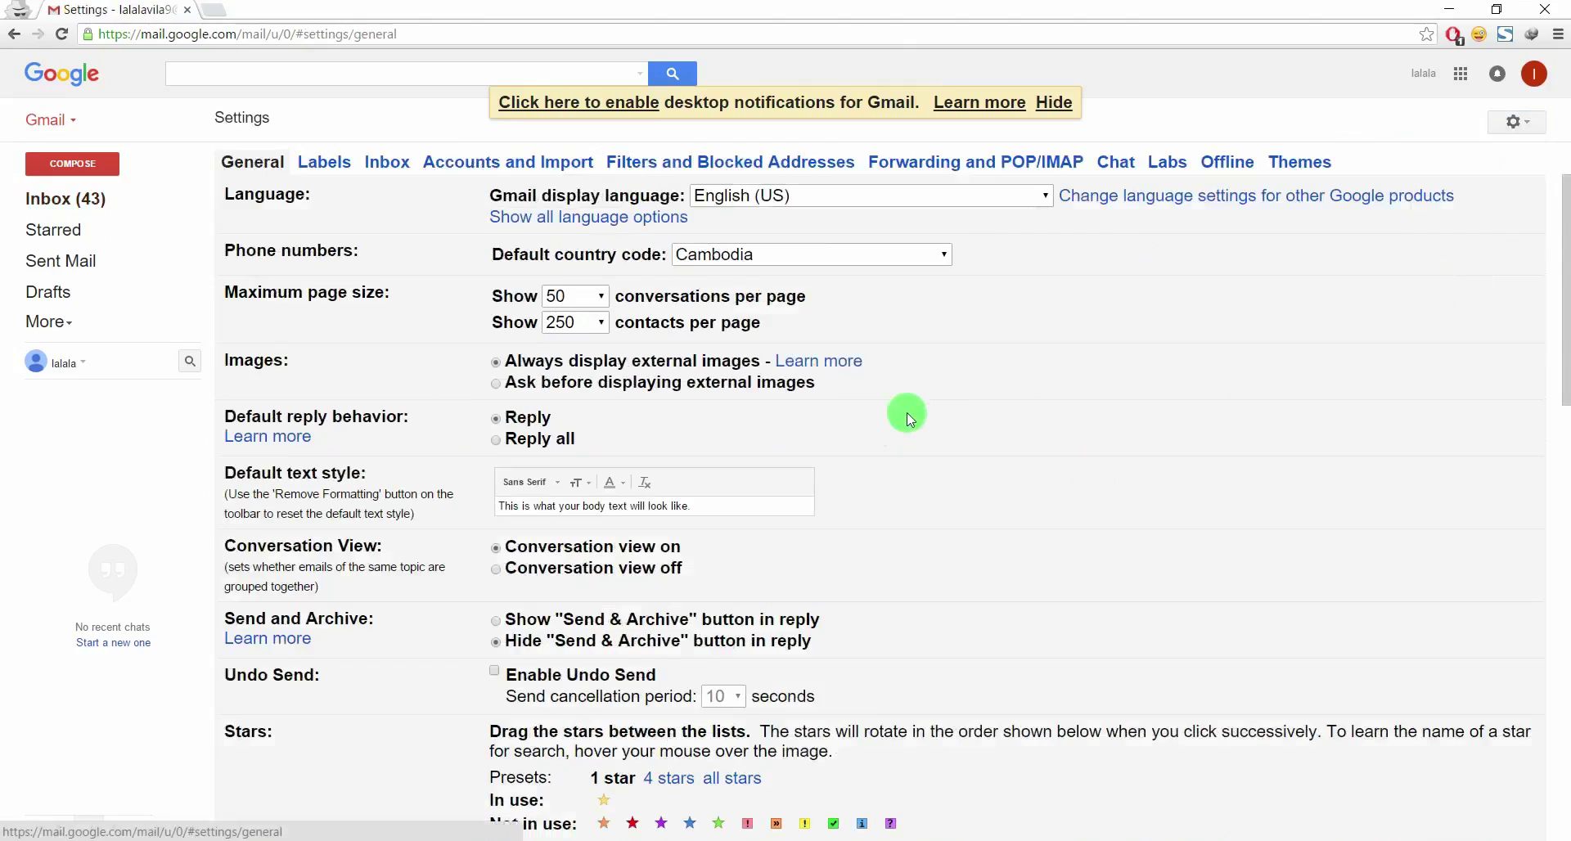
pyautogui.scroll(-5, 735, 413)
pyautogui.scroll(-6, 736, 417)
pyautogui.scroll(11, 736, 414)
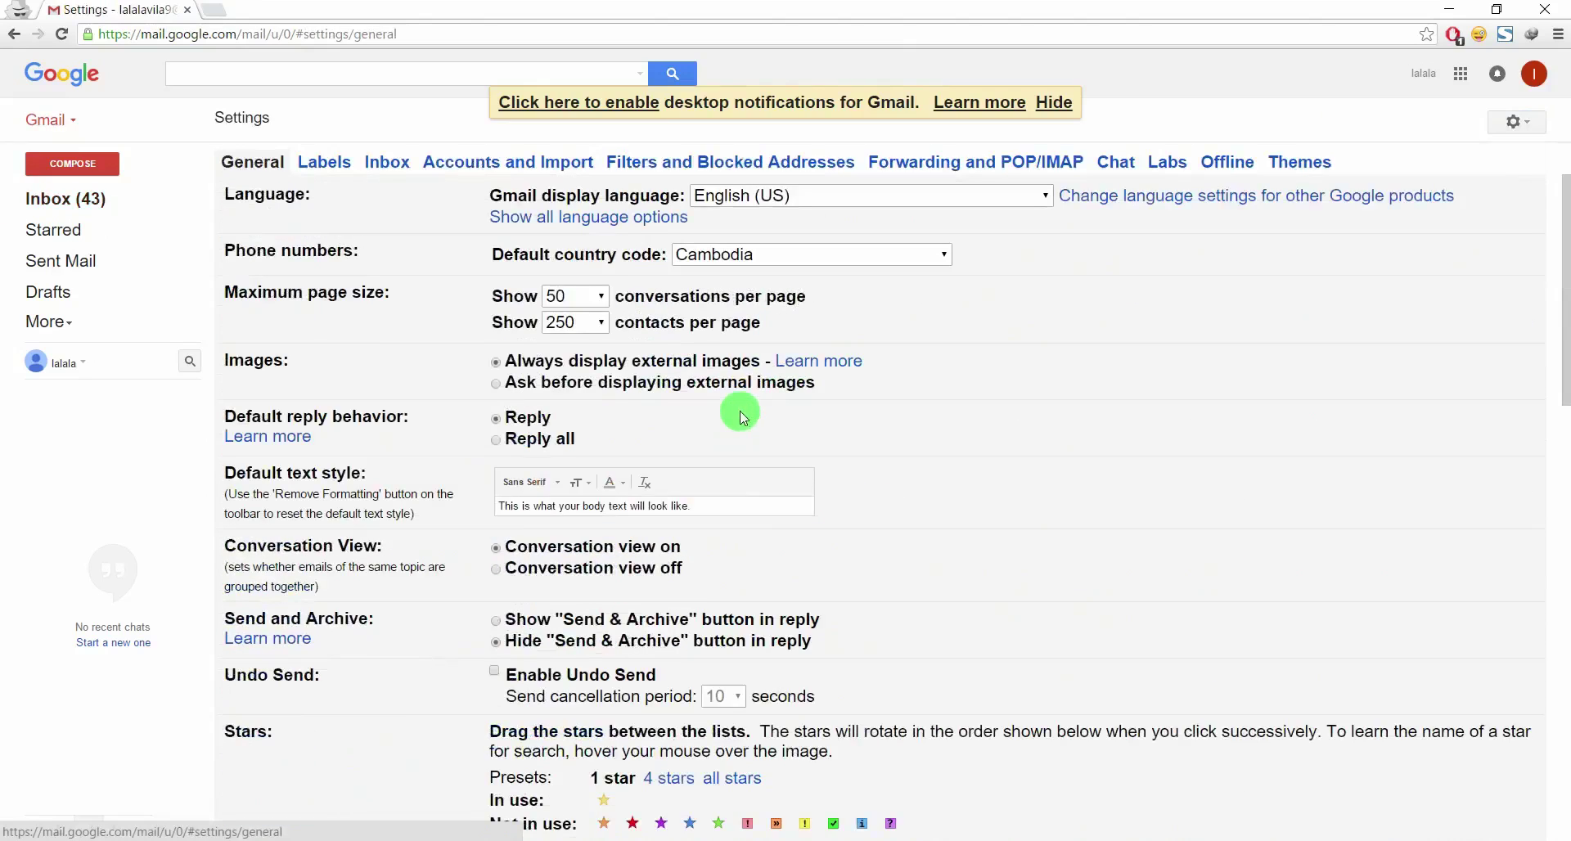
# On the Forwarding and POP/IMAP tab, enable POP for all mail and IMAP, then save changes
pyautogui.click(926, 169)
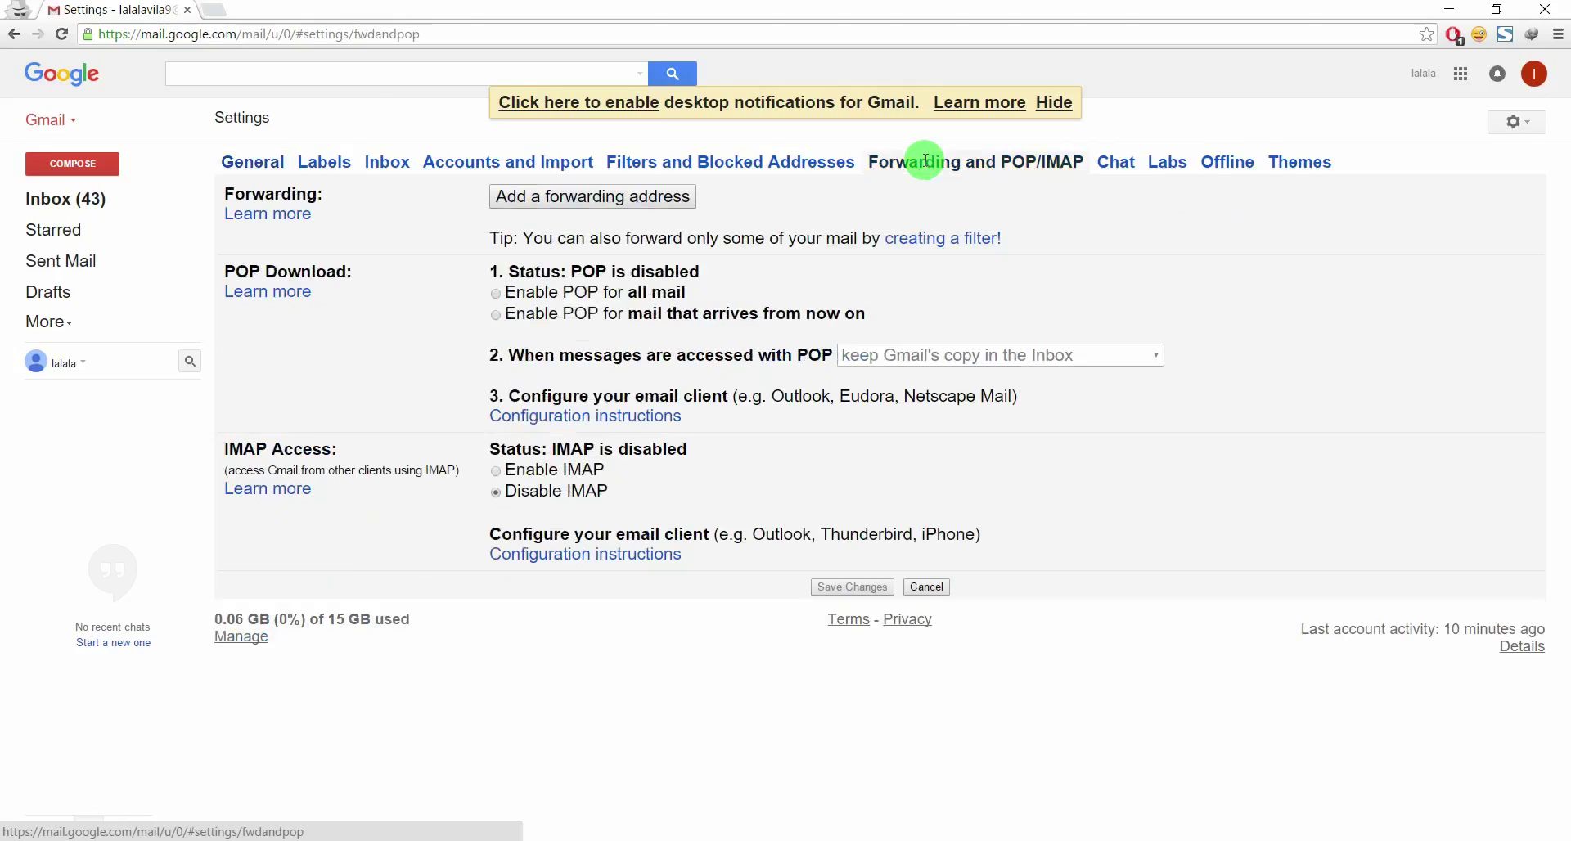
pyautogui.click(503, 296)
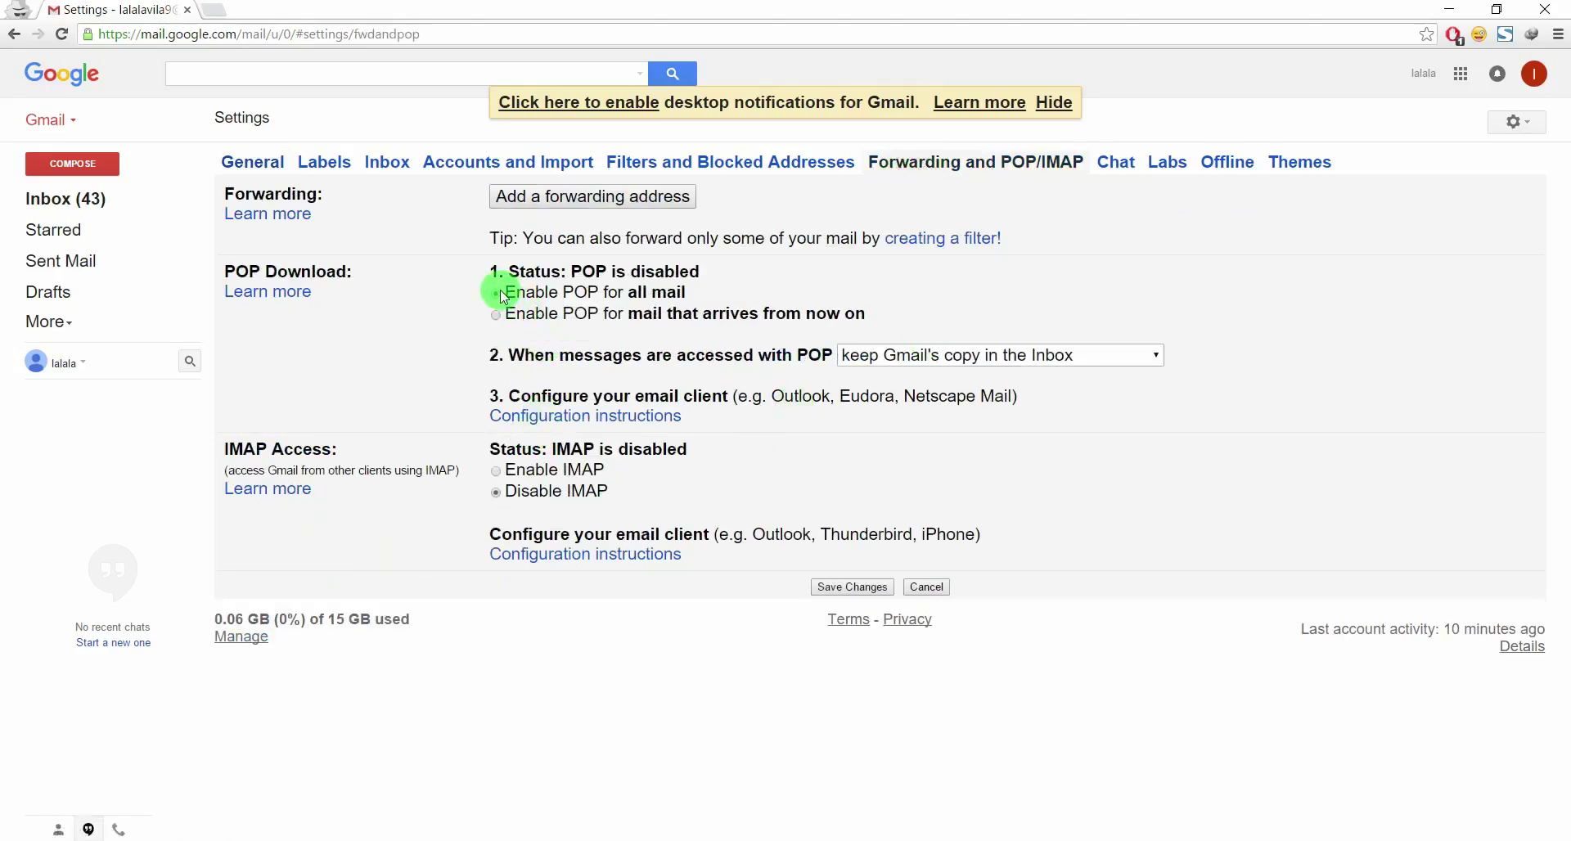
pyautogui.click(501, 478)
pyautogui.scroll(-3, 583, 548)
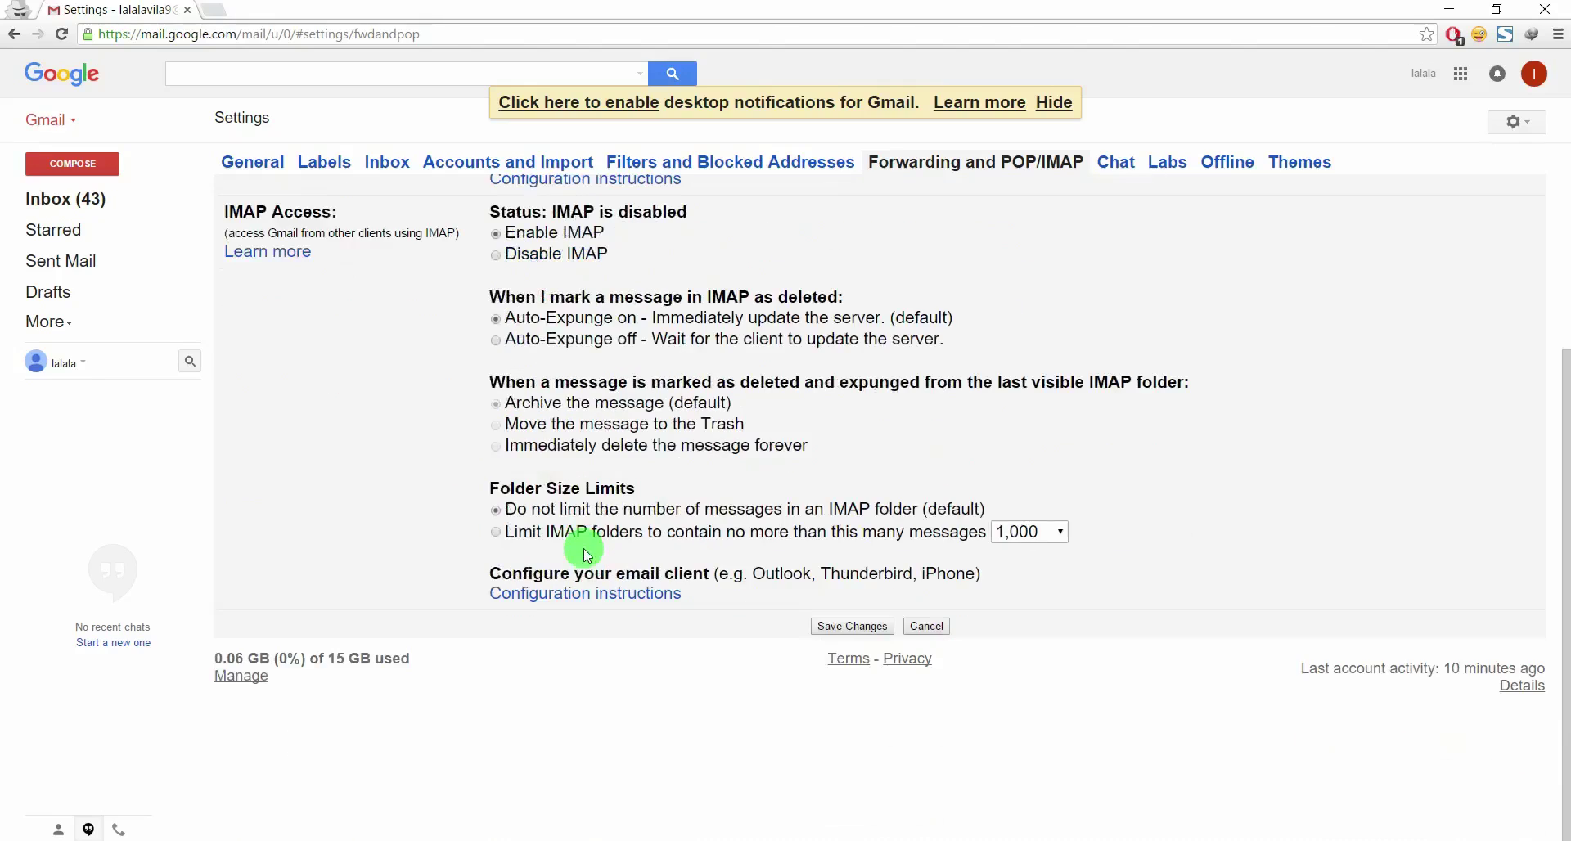
pyautogui.scroll(1, 582, 548)
pyautogui.scroll(-1, 583, 548)
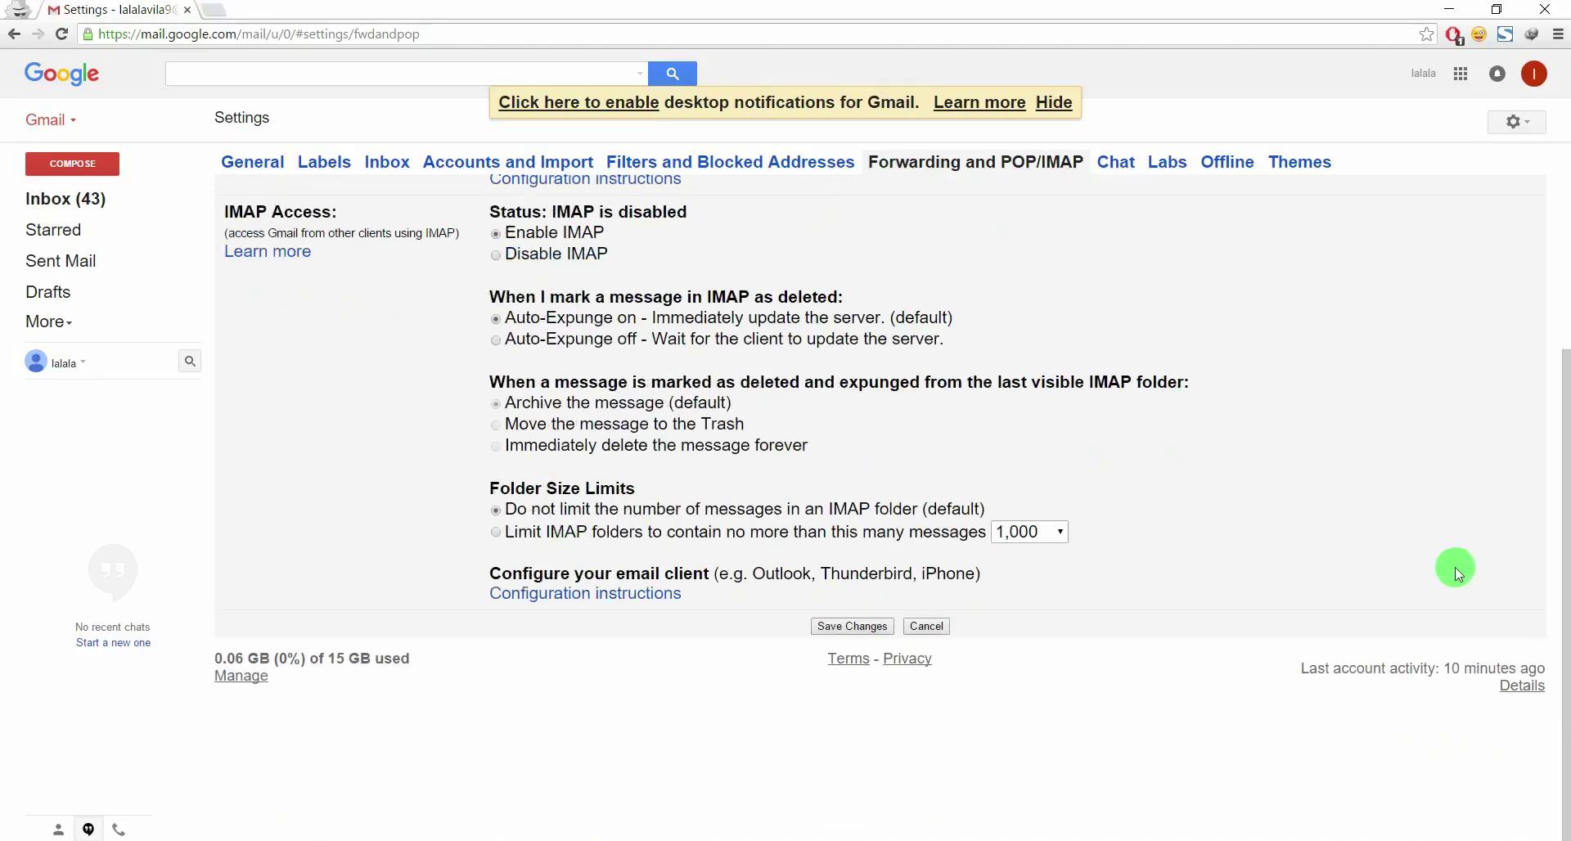
pyautogui.scroll(3, 1088, 538)
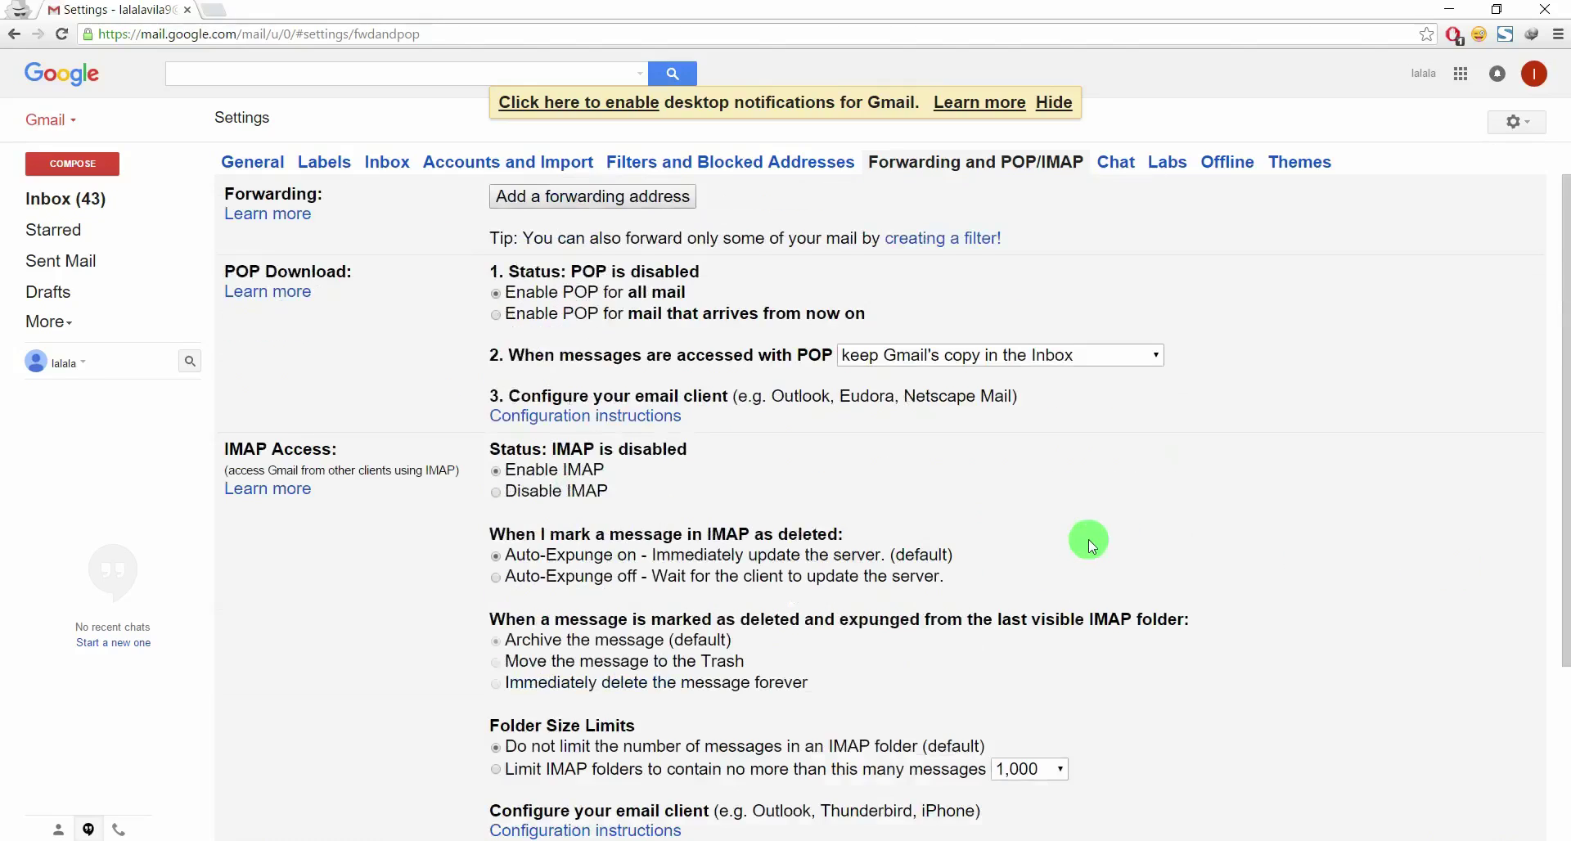
pyautogui.scroll(-2, 420, 616)
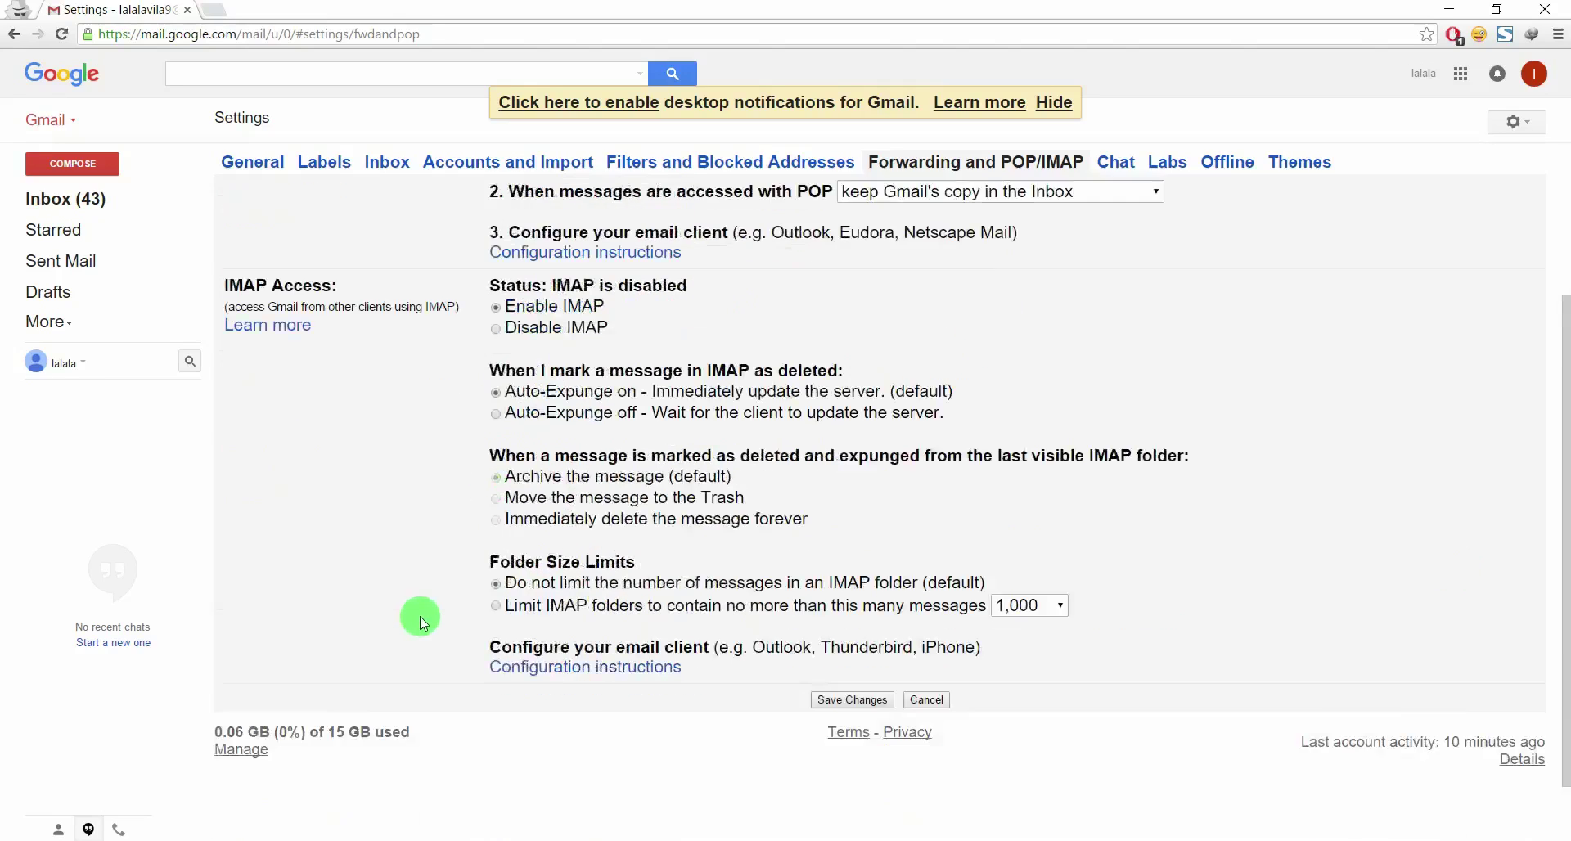
pyautogui.scroll(-1, 419, 616)
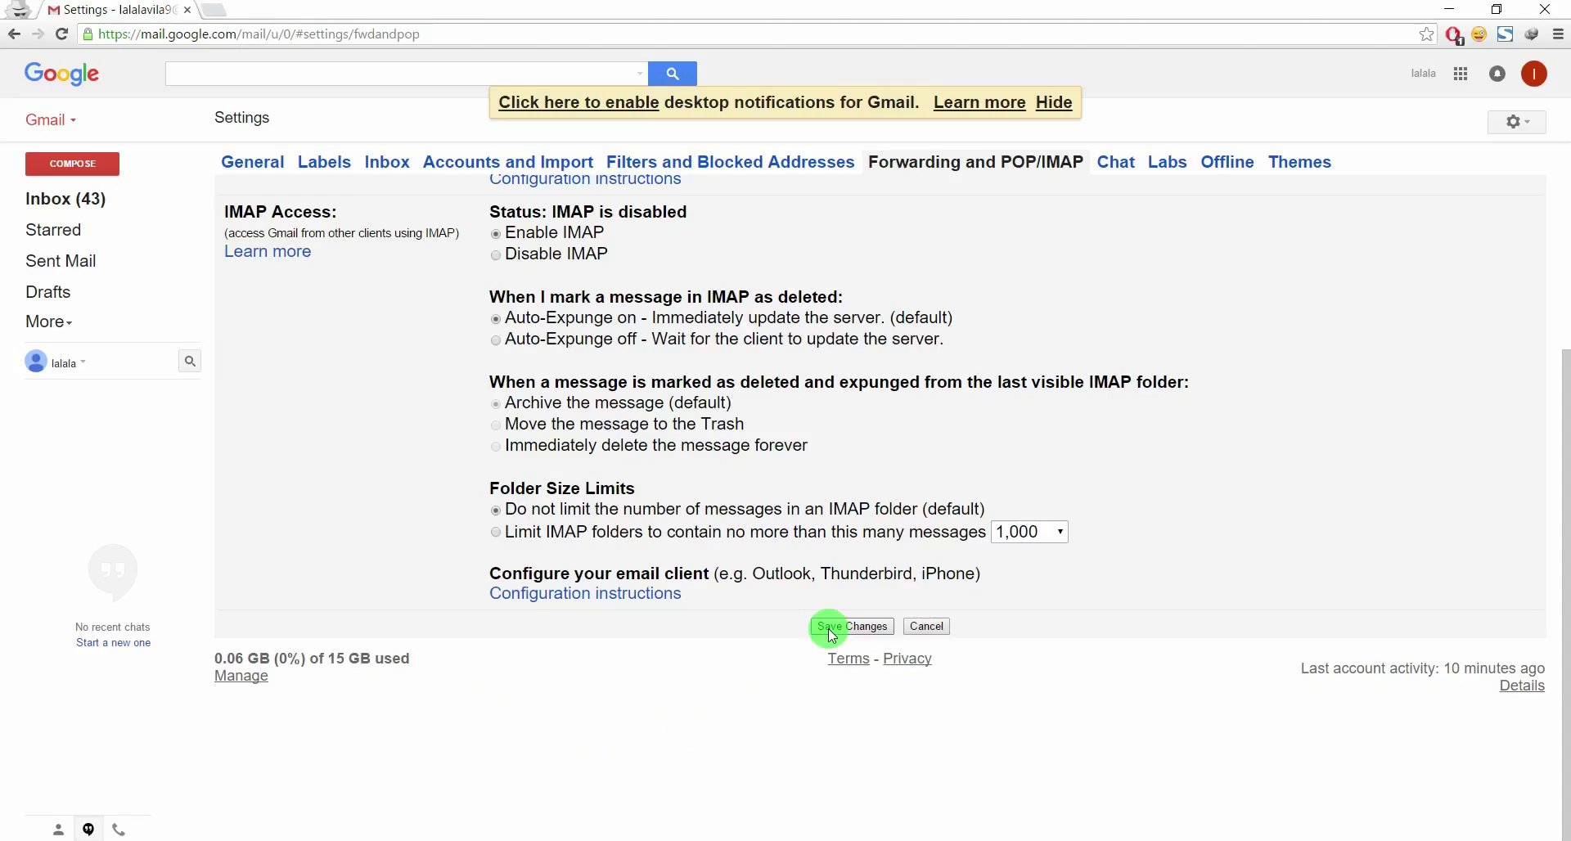
pyautogui.click(828, 625)
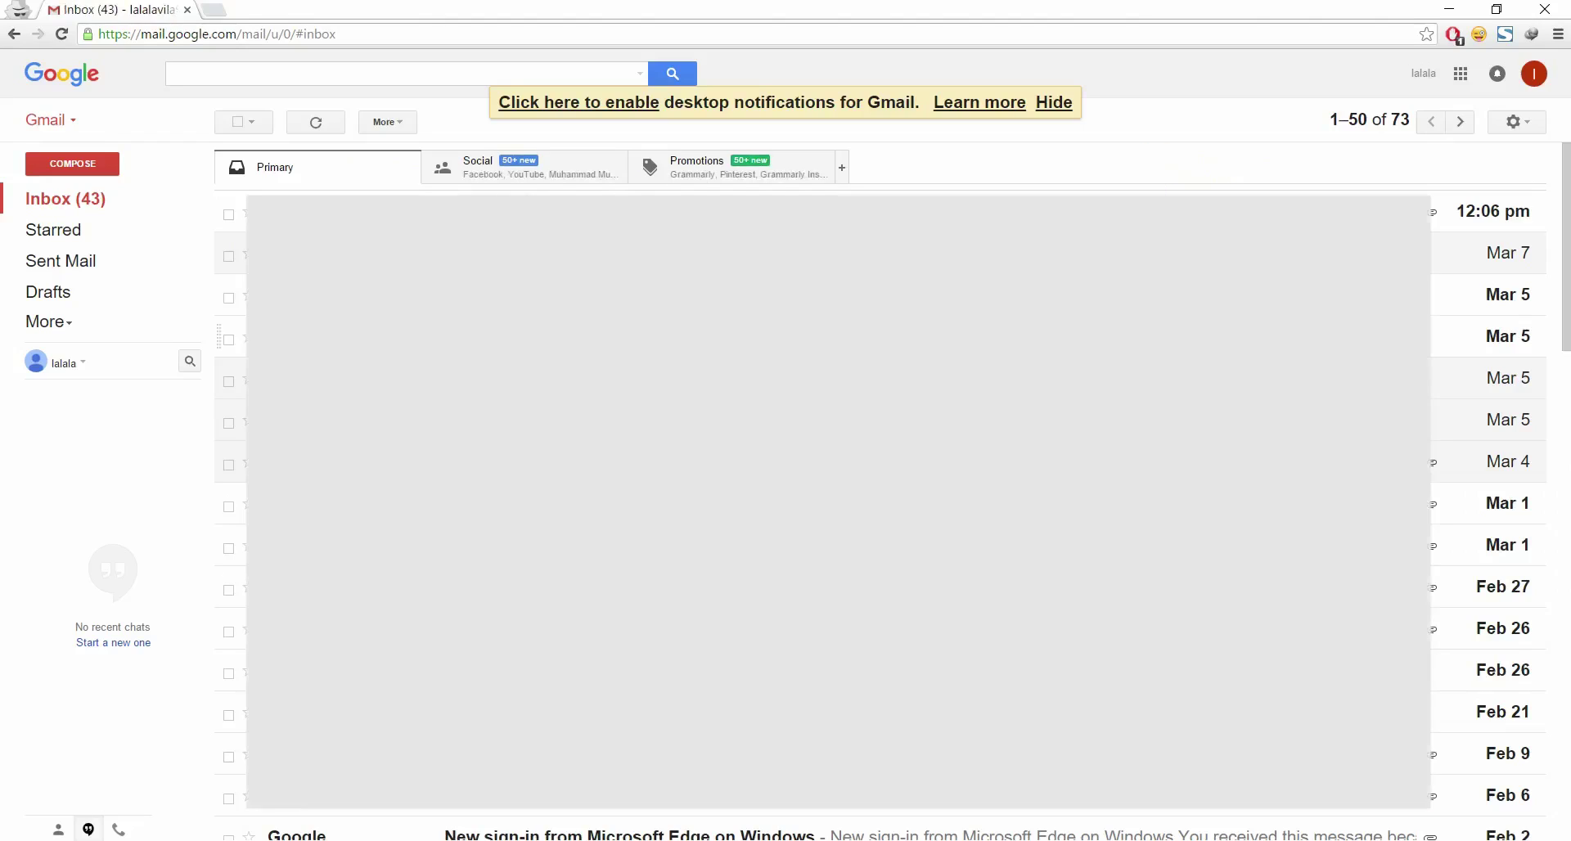
pyautogui.scroll(-3, 818, 466)
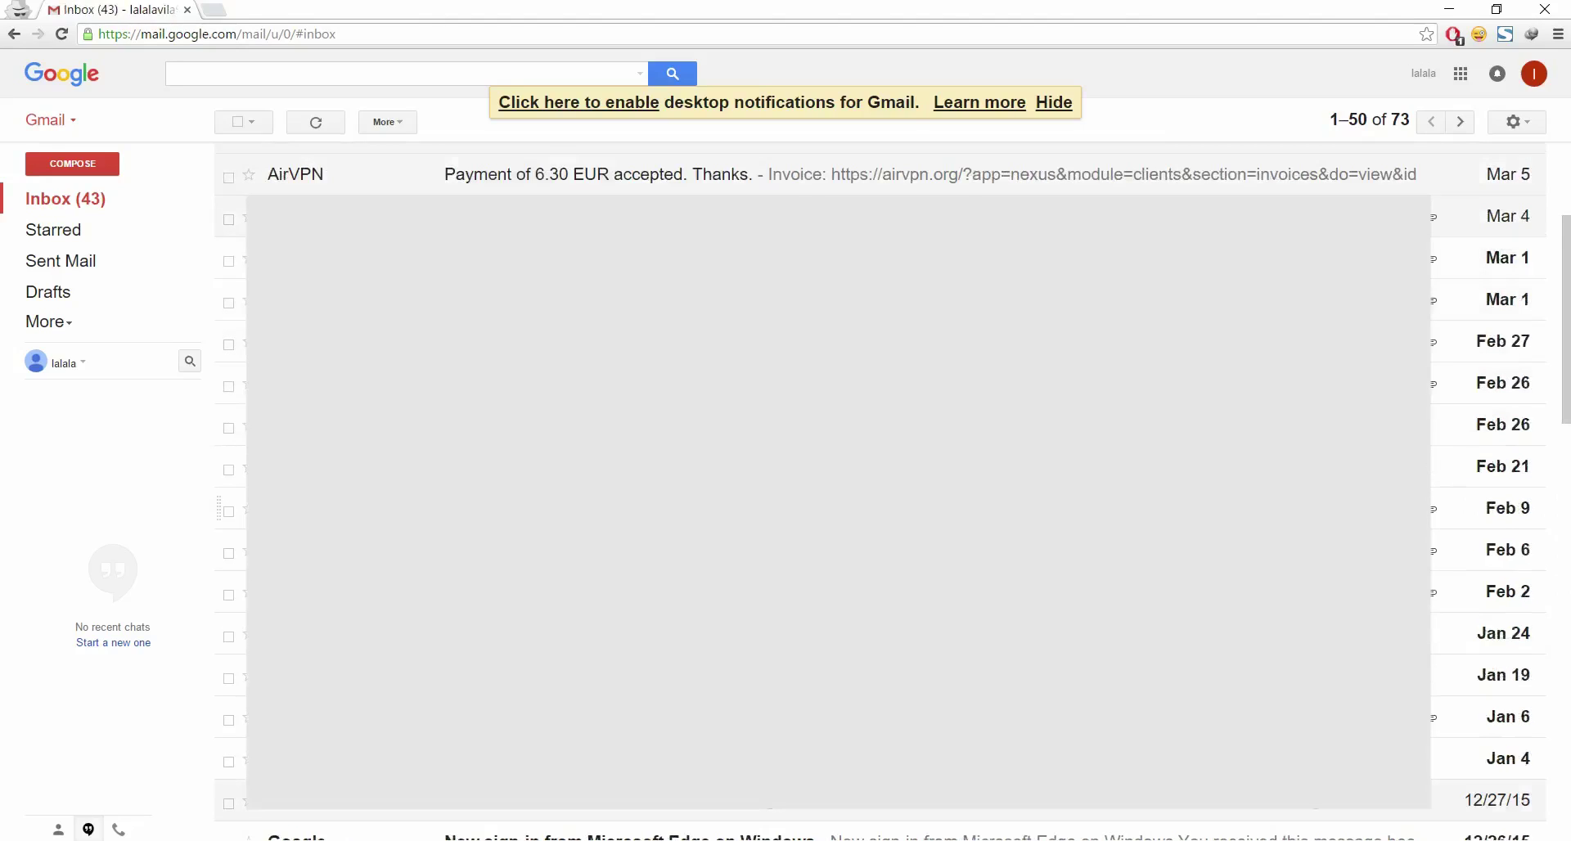
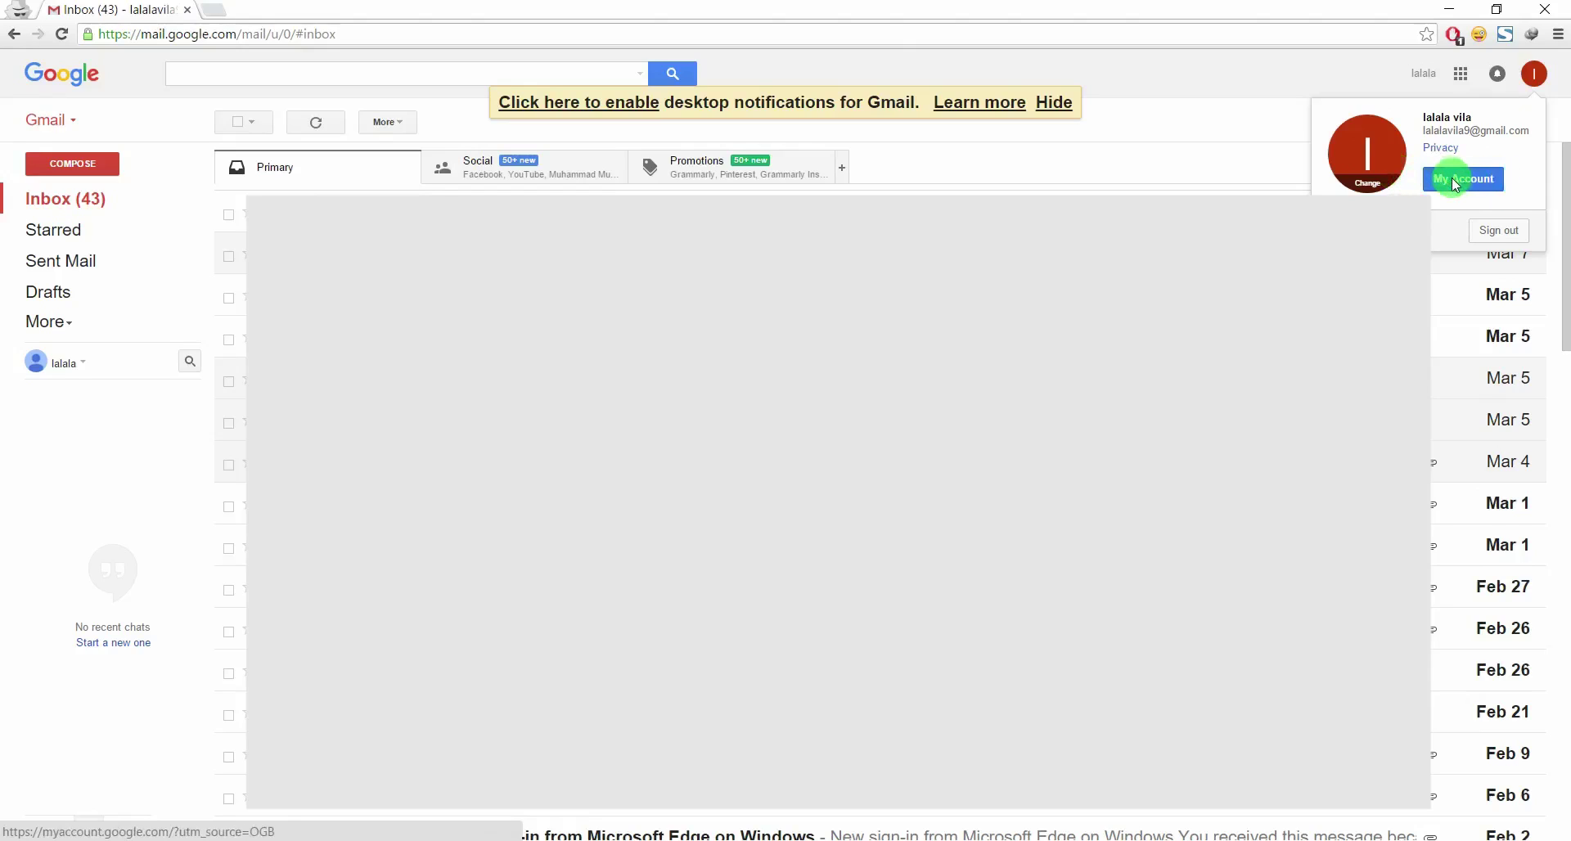
# Dismiss the Gmail account panel over the inbox
pyautogui.click(1536, 81)
# Reopen the Google account panel and go to My Account's Sign-in & security page
pyautogui.click(1536, 82)
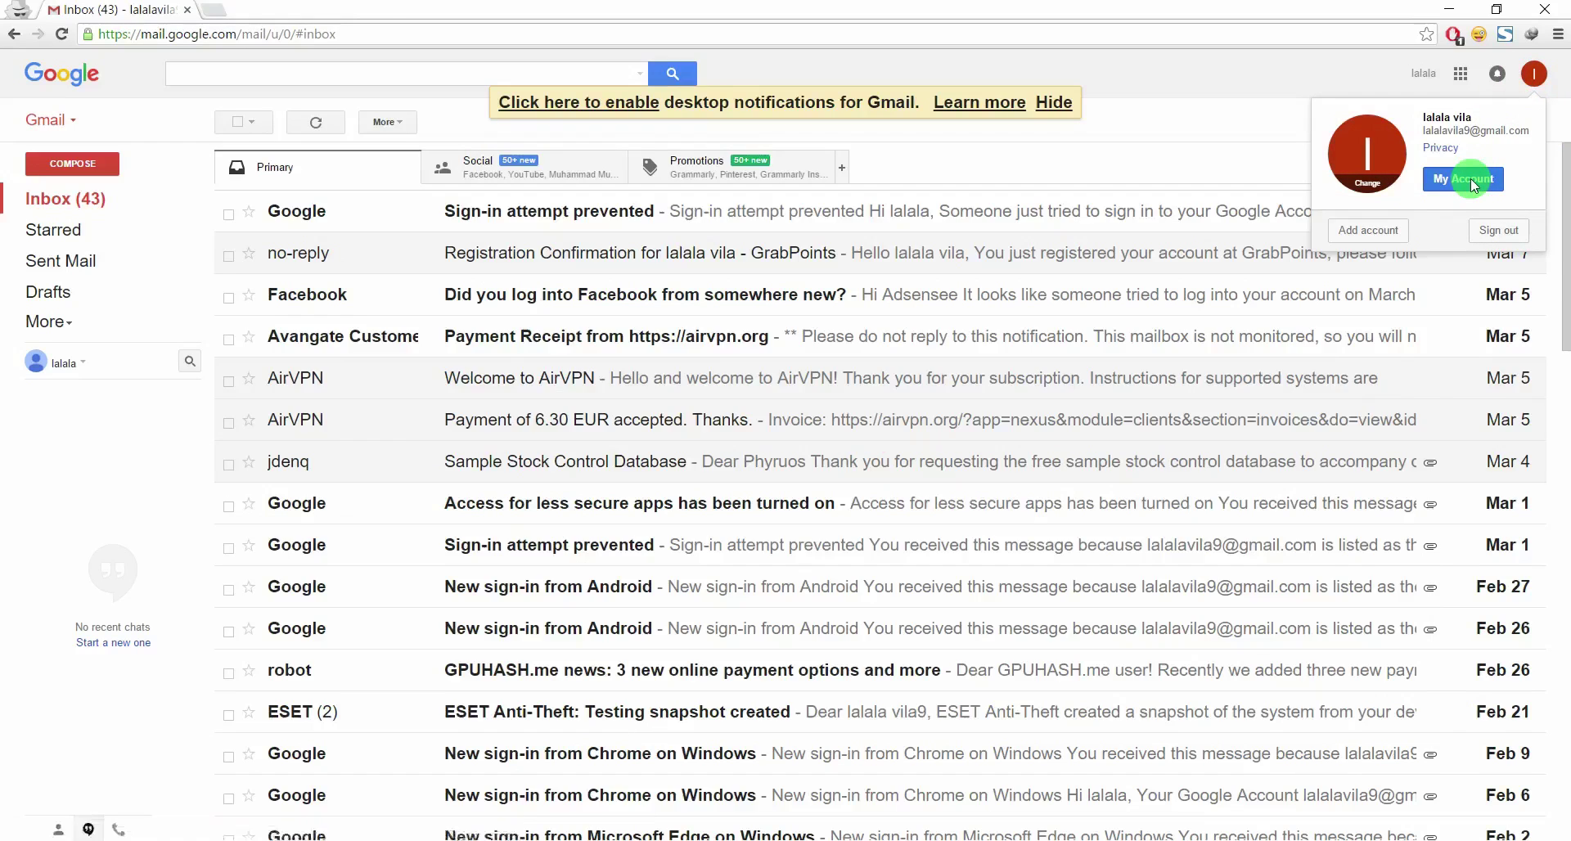
pyautogui.click(1465, 177)
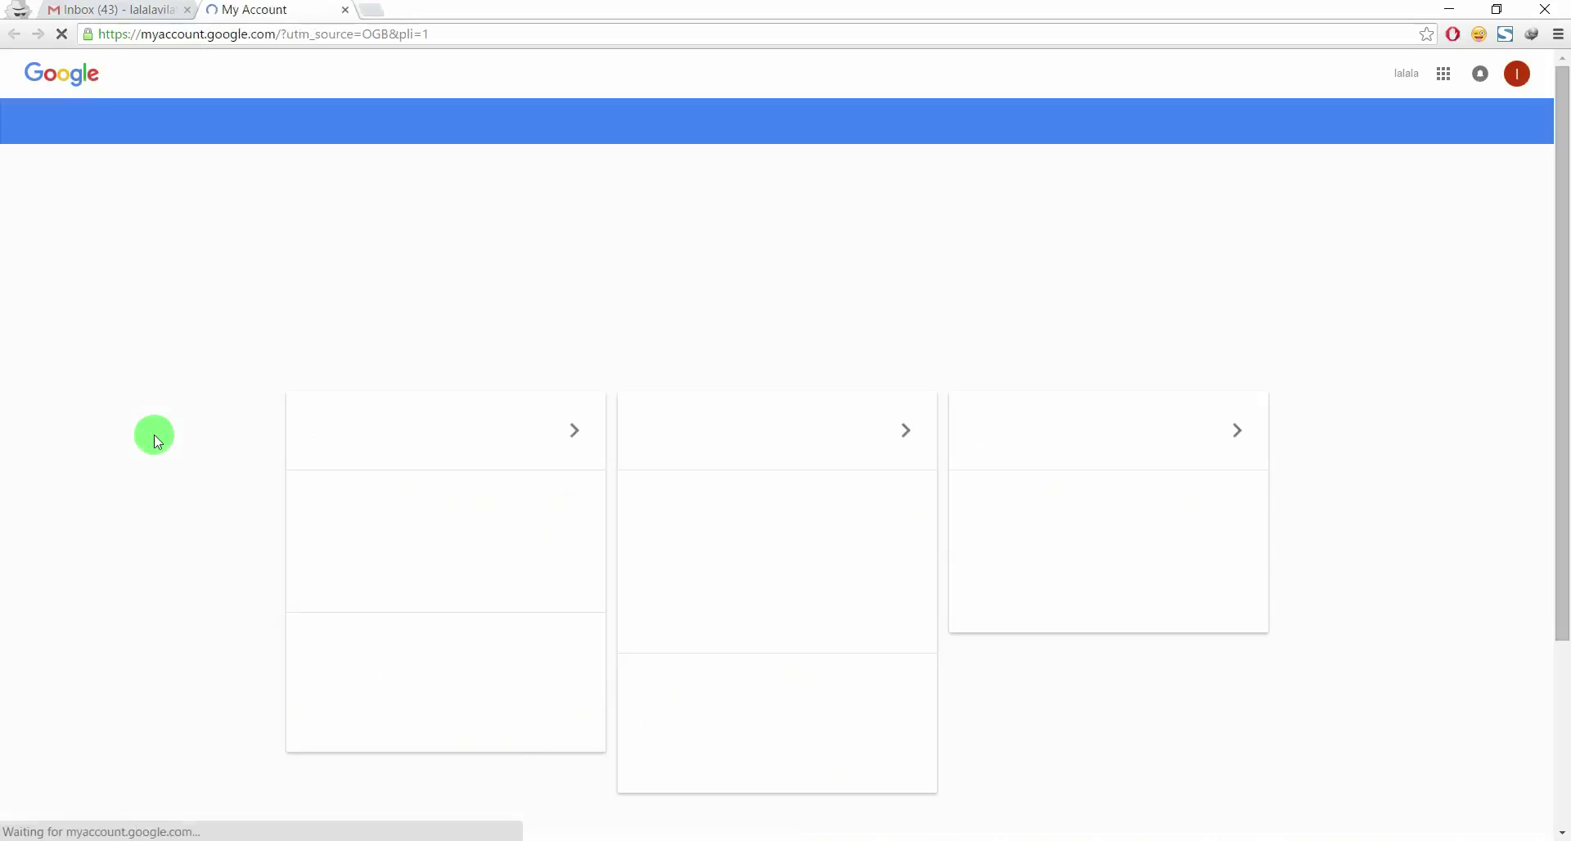
pyautogui.scroll(-4, 378, 451)
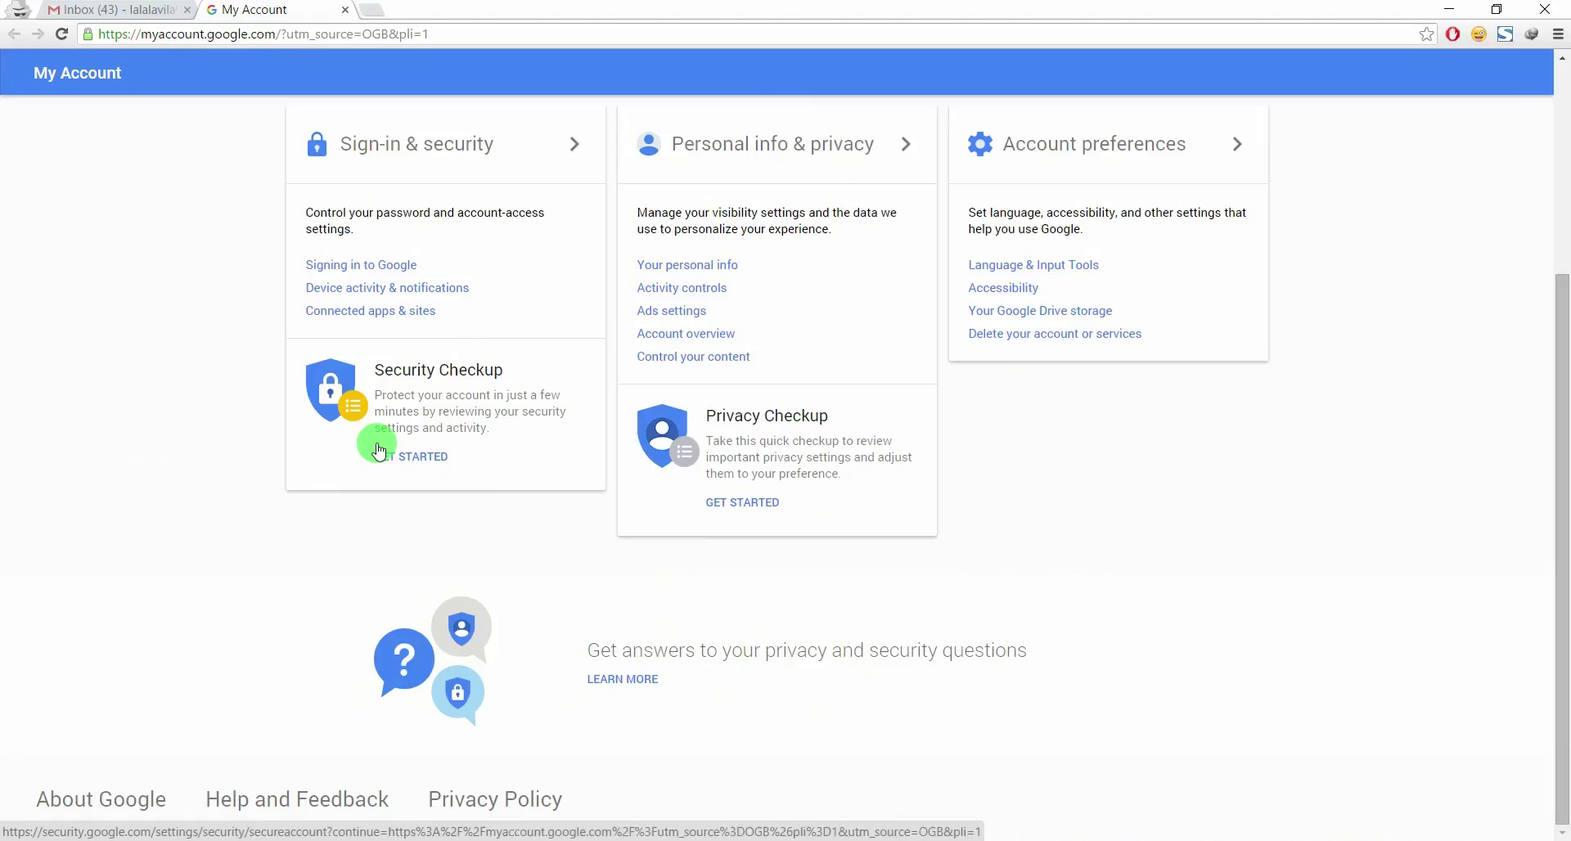
pyautogui.scroll(4, 379, 448)
pyautogui.scroll(-4, 378, 433)
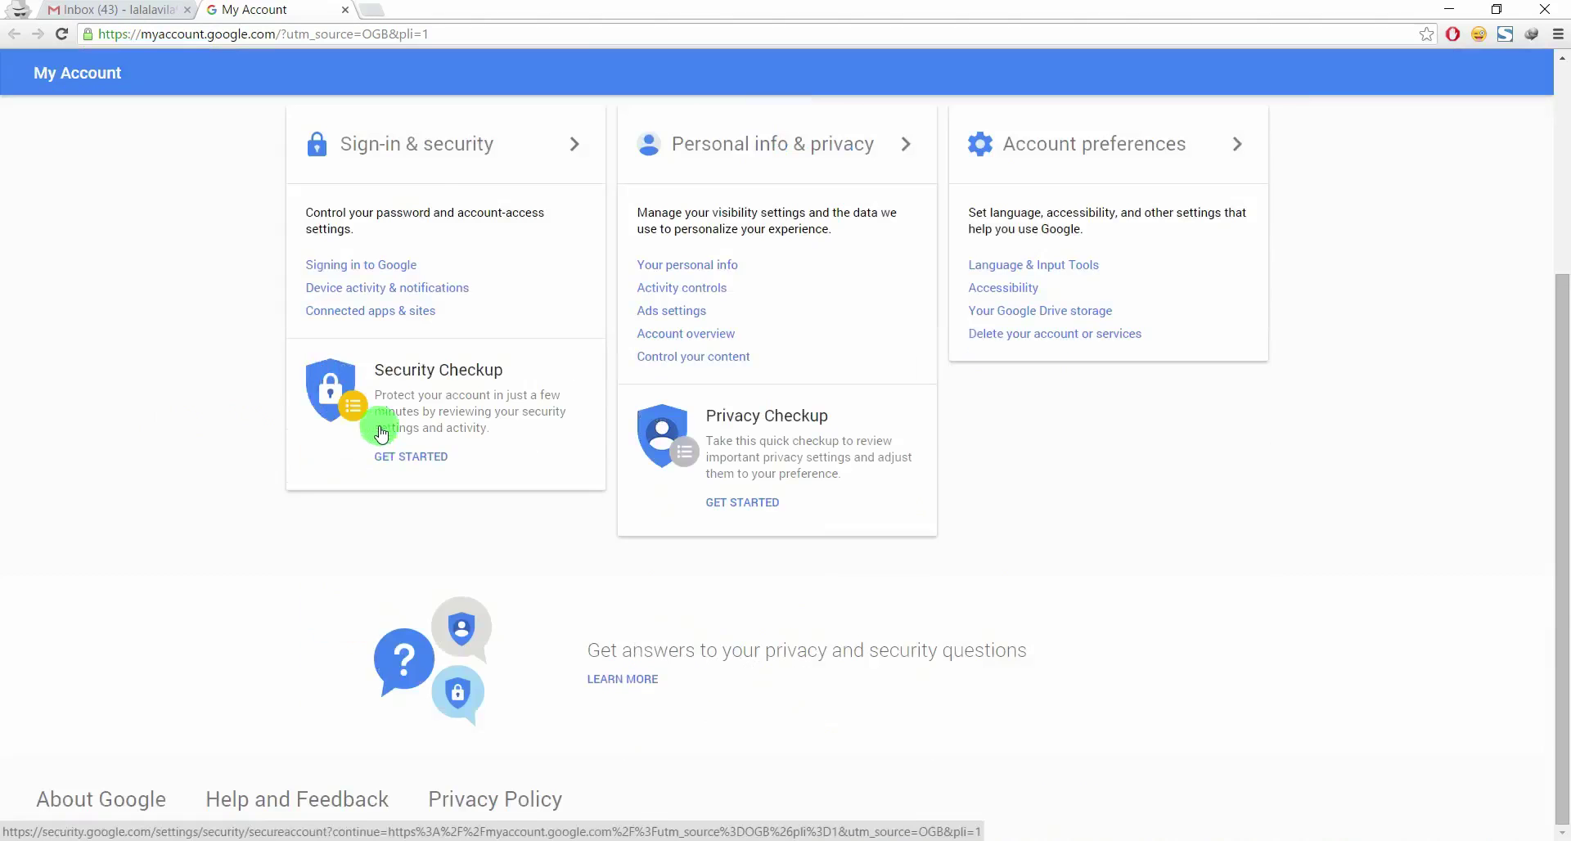
pyautogui.click(449, 151)
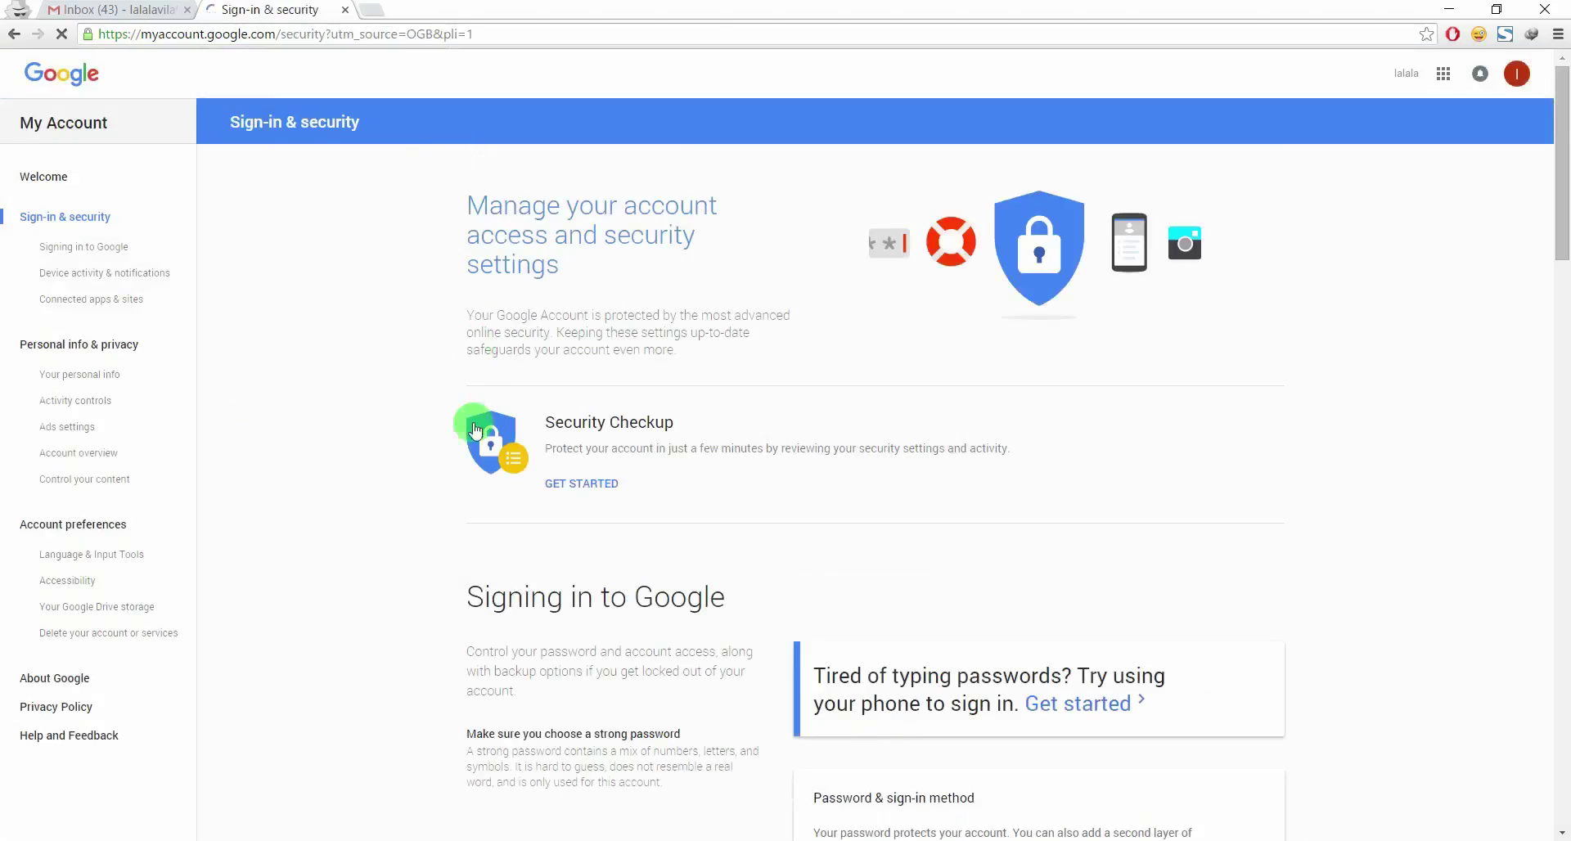
# Switch the 'Allow less secure apps' setting from OFF to ON
pyautogui.scroll(-6, 471, 450)
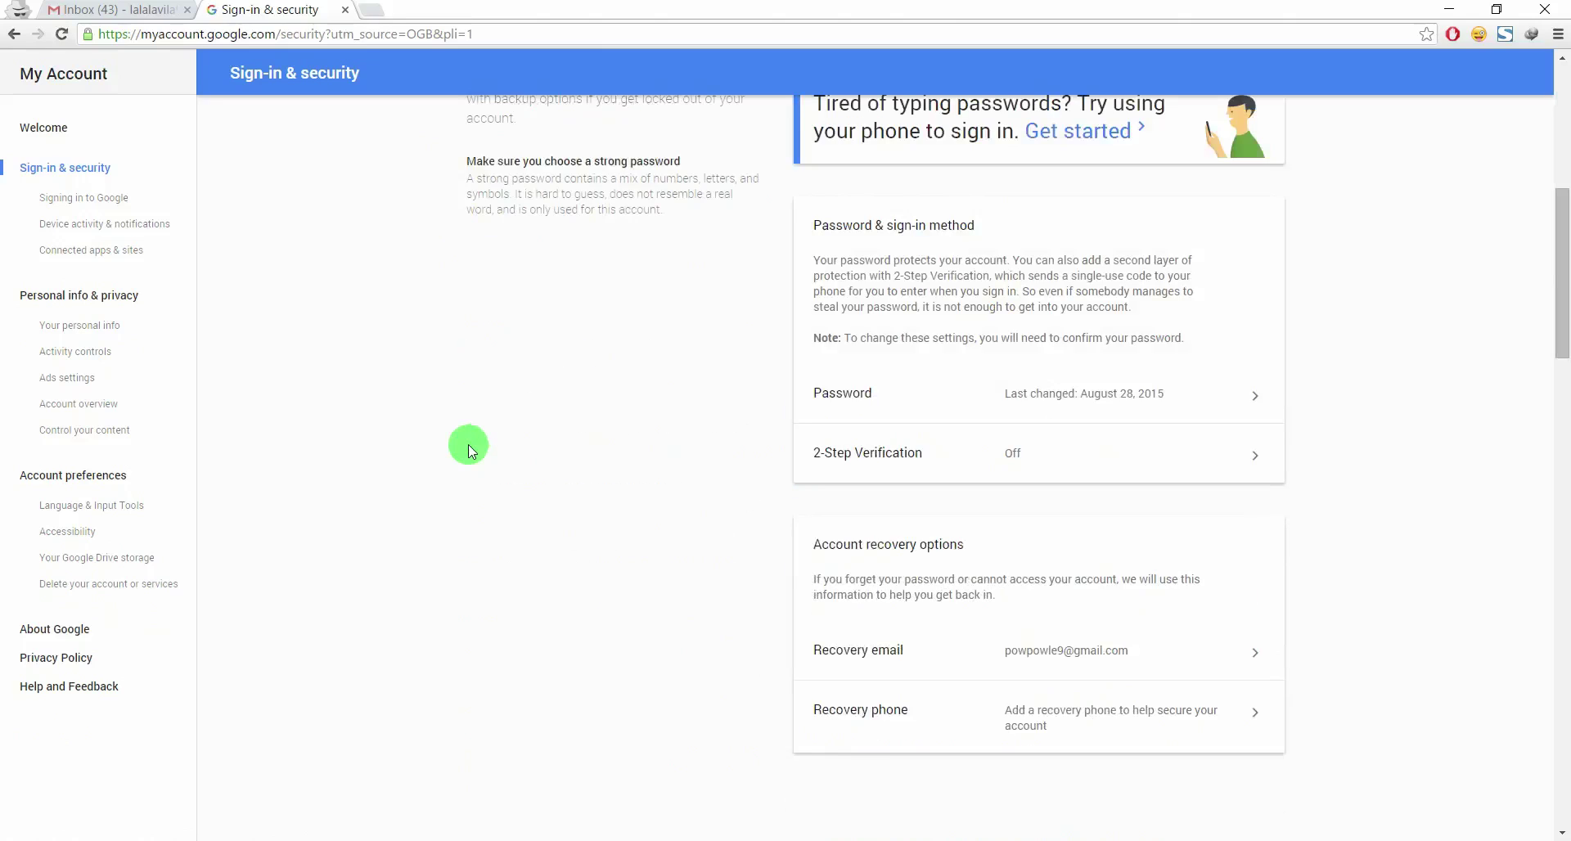
pyautogui.scroll(-7, 468, 445)
pyautogui.scroll(13, 468, 444)
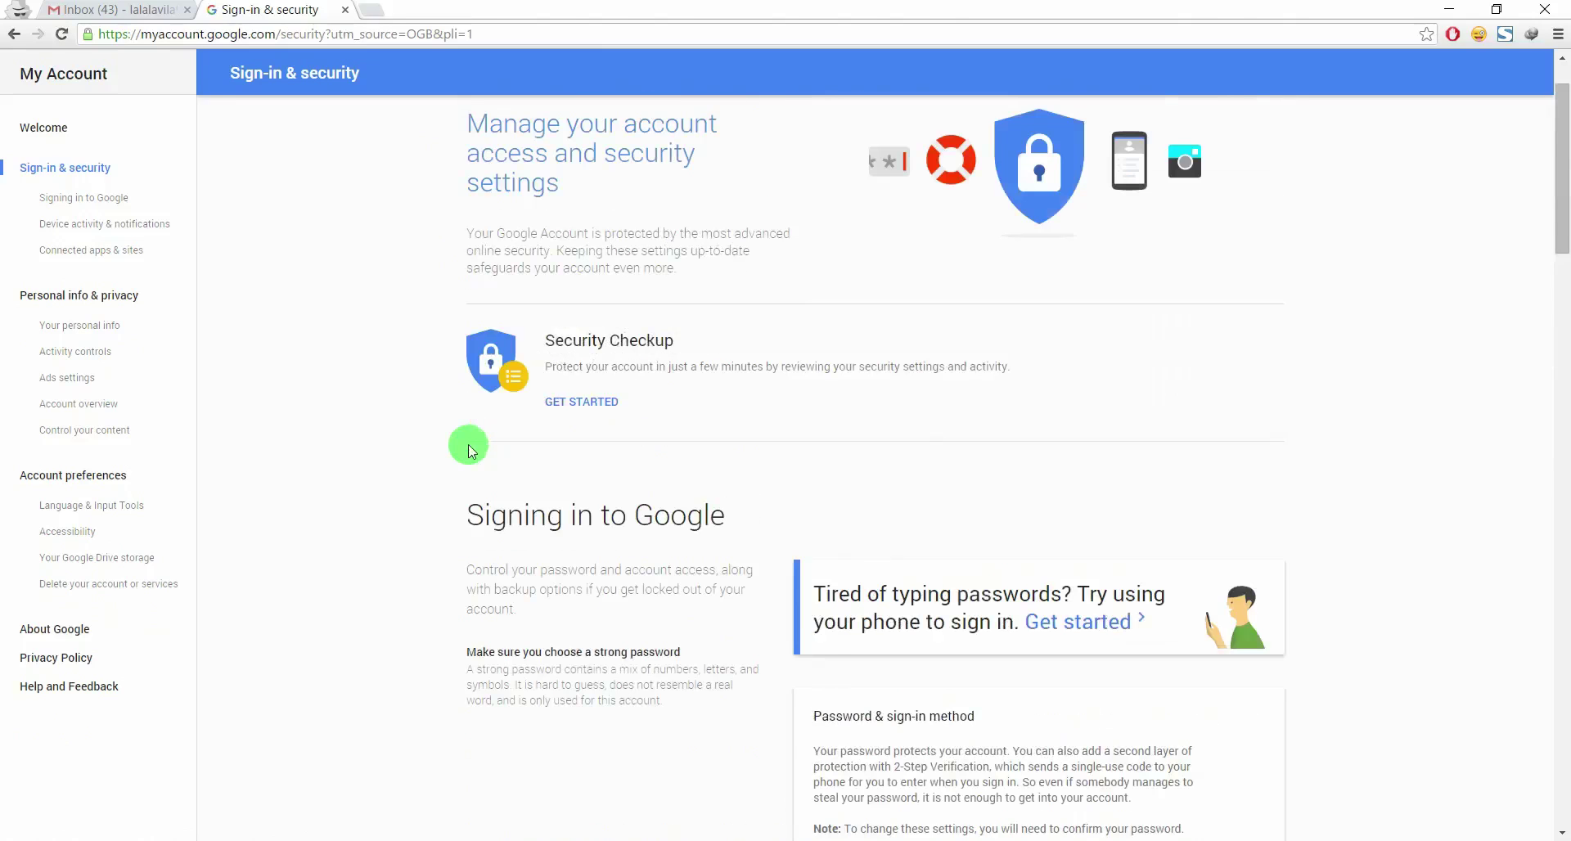
pyautogui.scroll(-10, 468, 444)
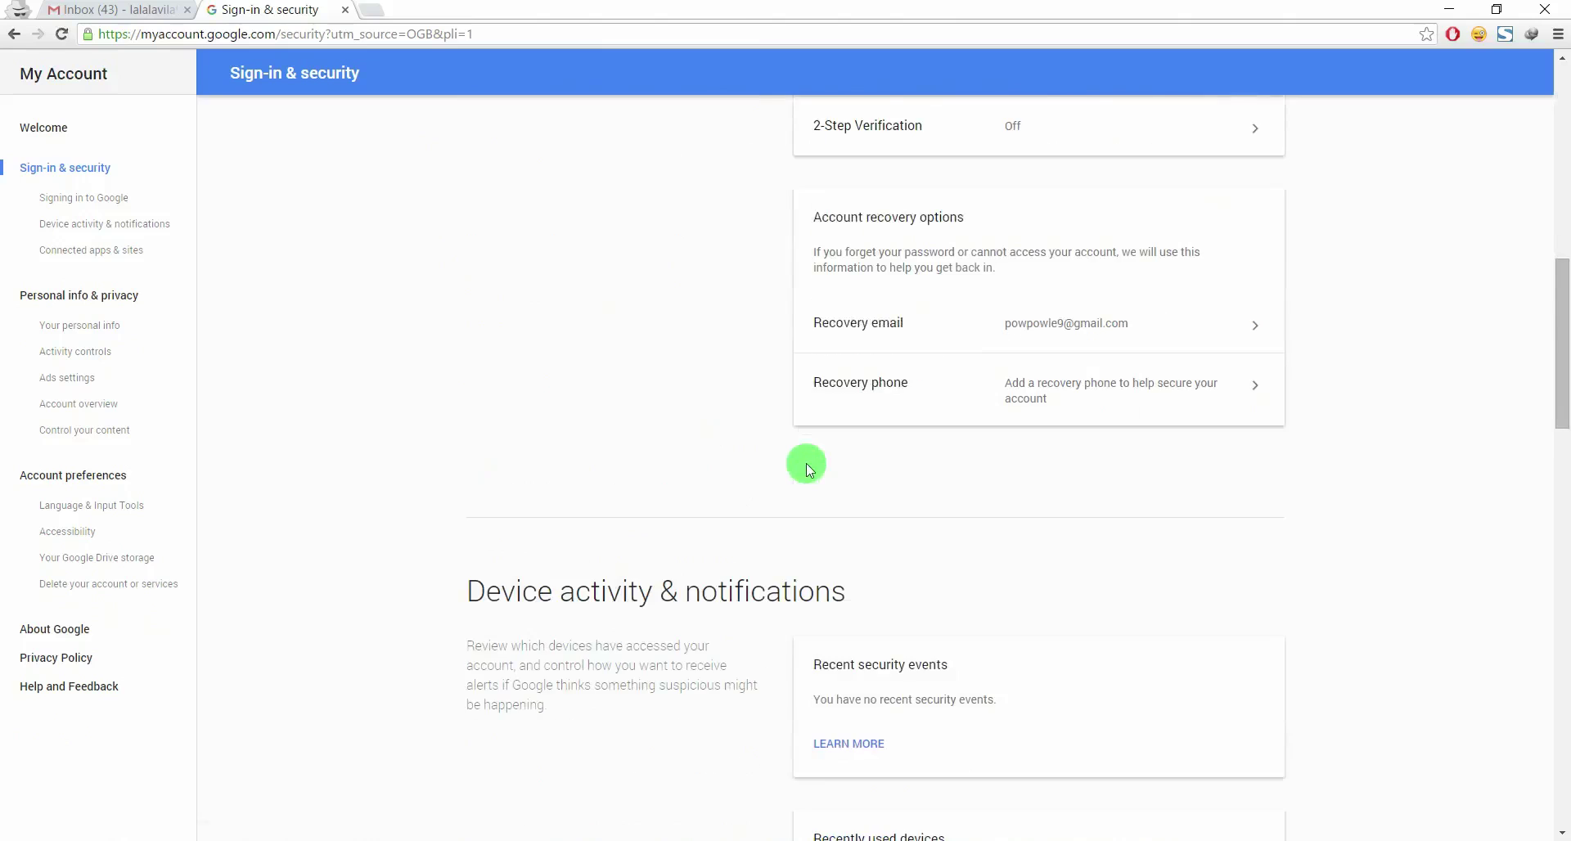
pyautogui.scroll(9, 841, 439)
pyautogui.scroll(-11, 894, 409)
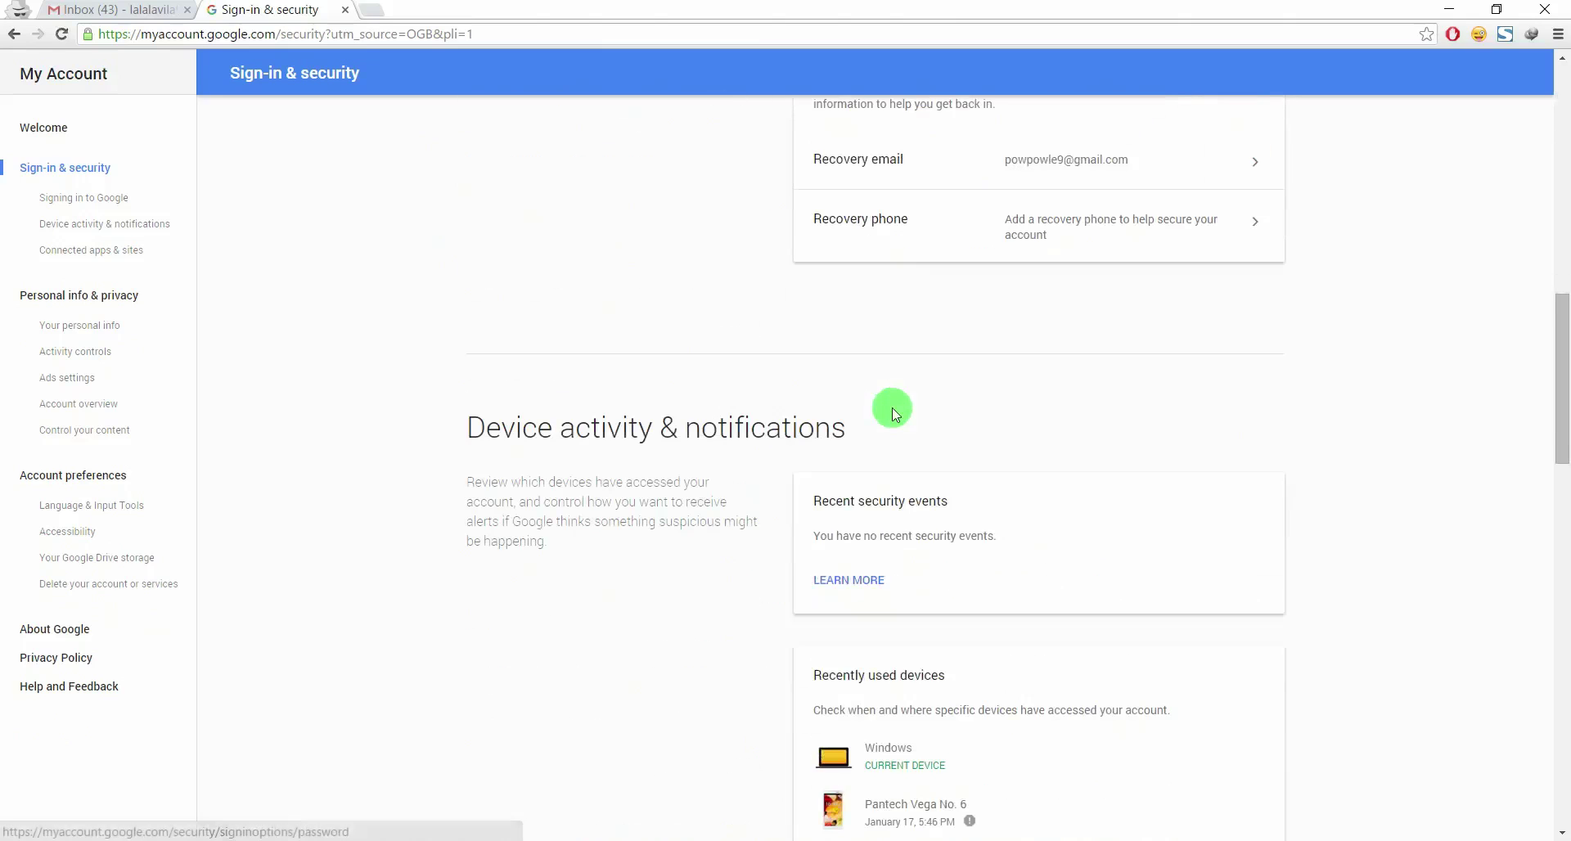
pyautogui.scroll(-6, 892, 407)
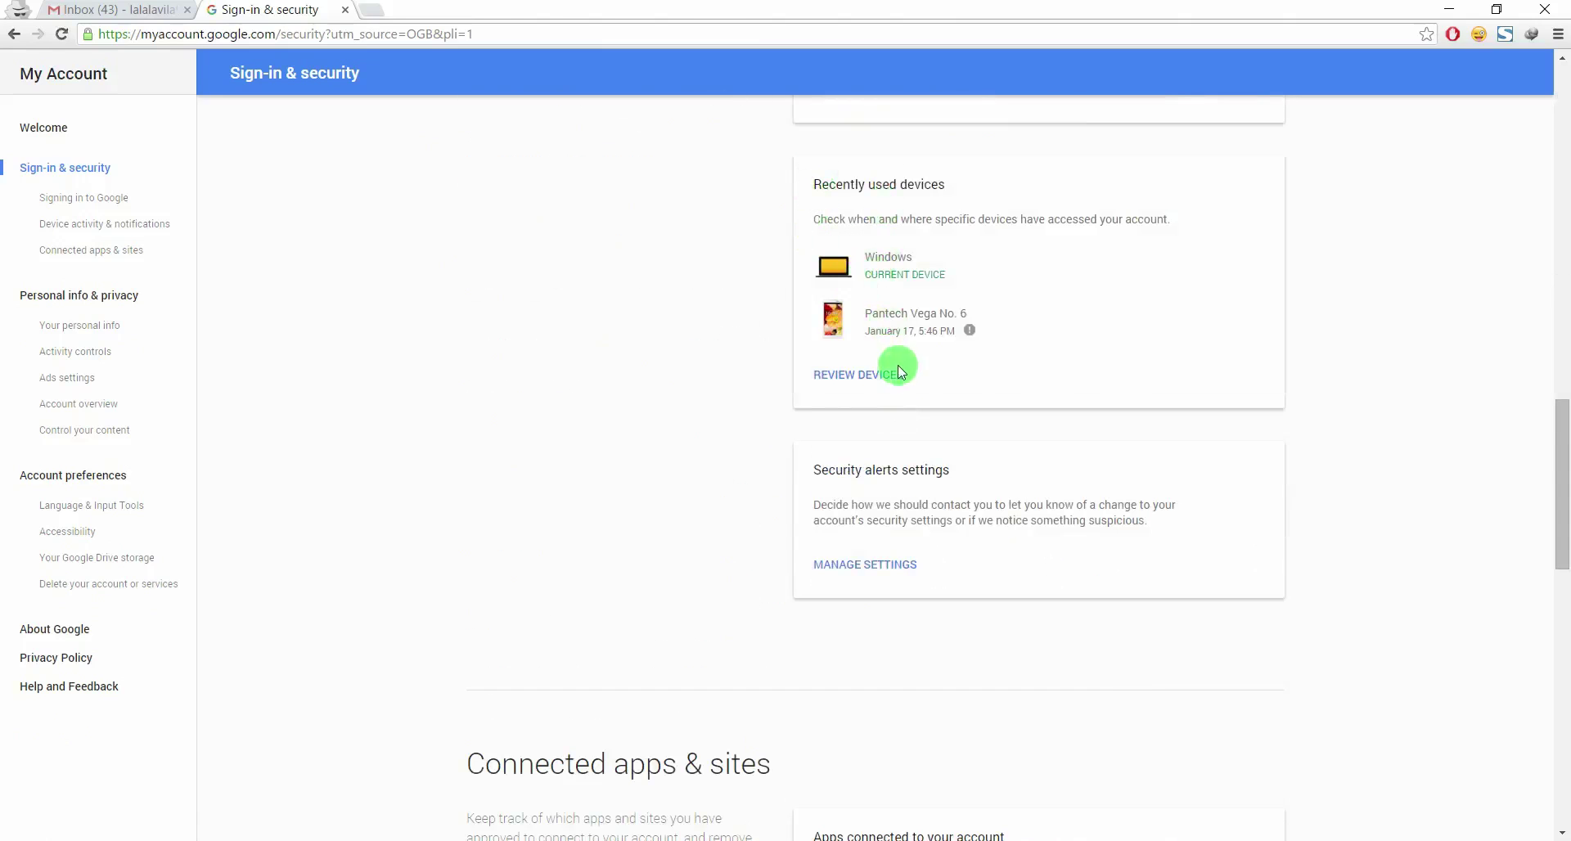
pyautogui.scroll(-5, 884, 410)
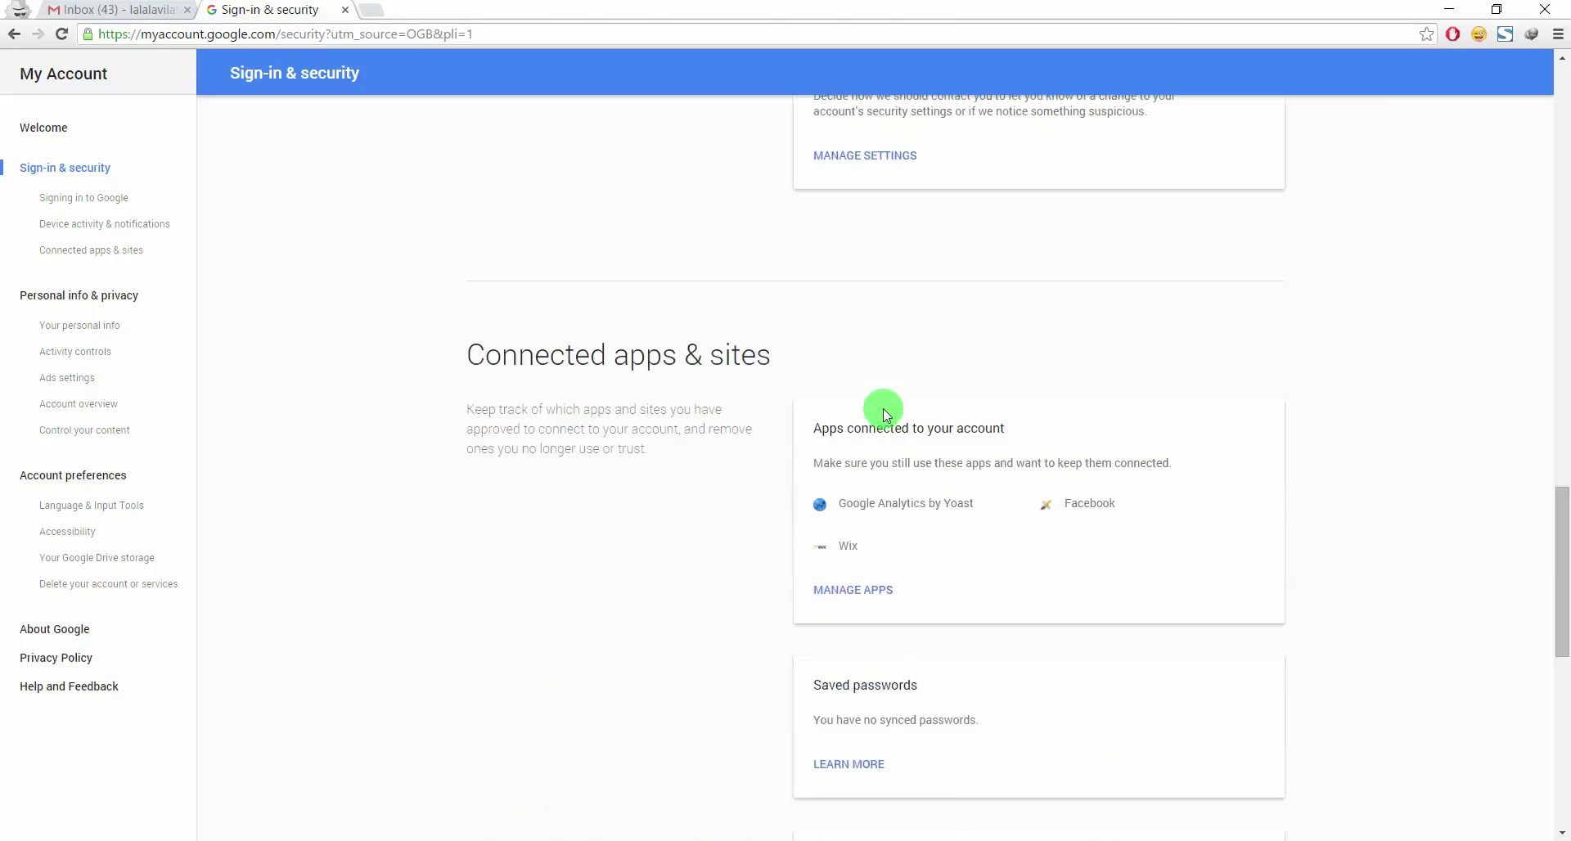
pyautogui.scroll(-5, 884, 410)
pyautogui.scroll(-2, 882, 409)
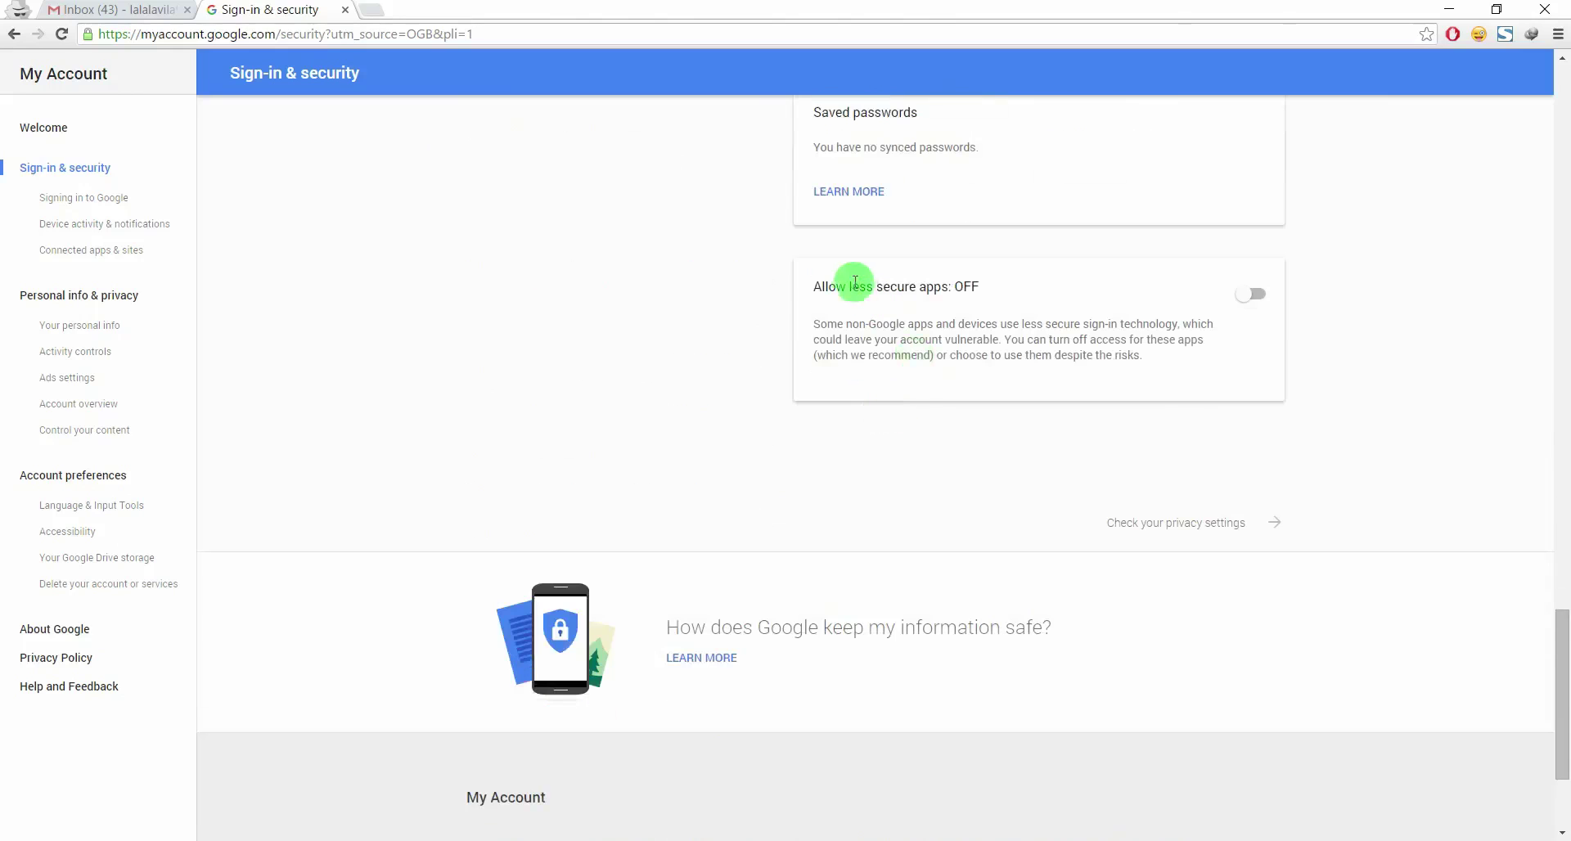
pyautogui.moveTo(808, 292); pyautogui.dragTo(1008, 282)
pyautogui.click(1247, 303)
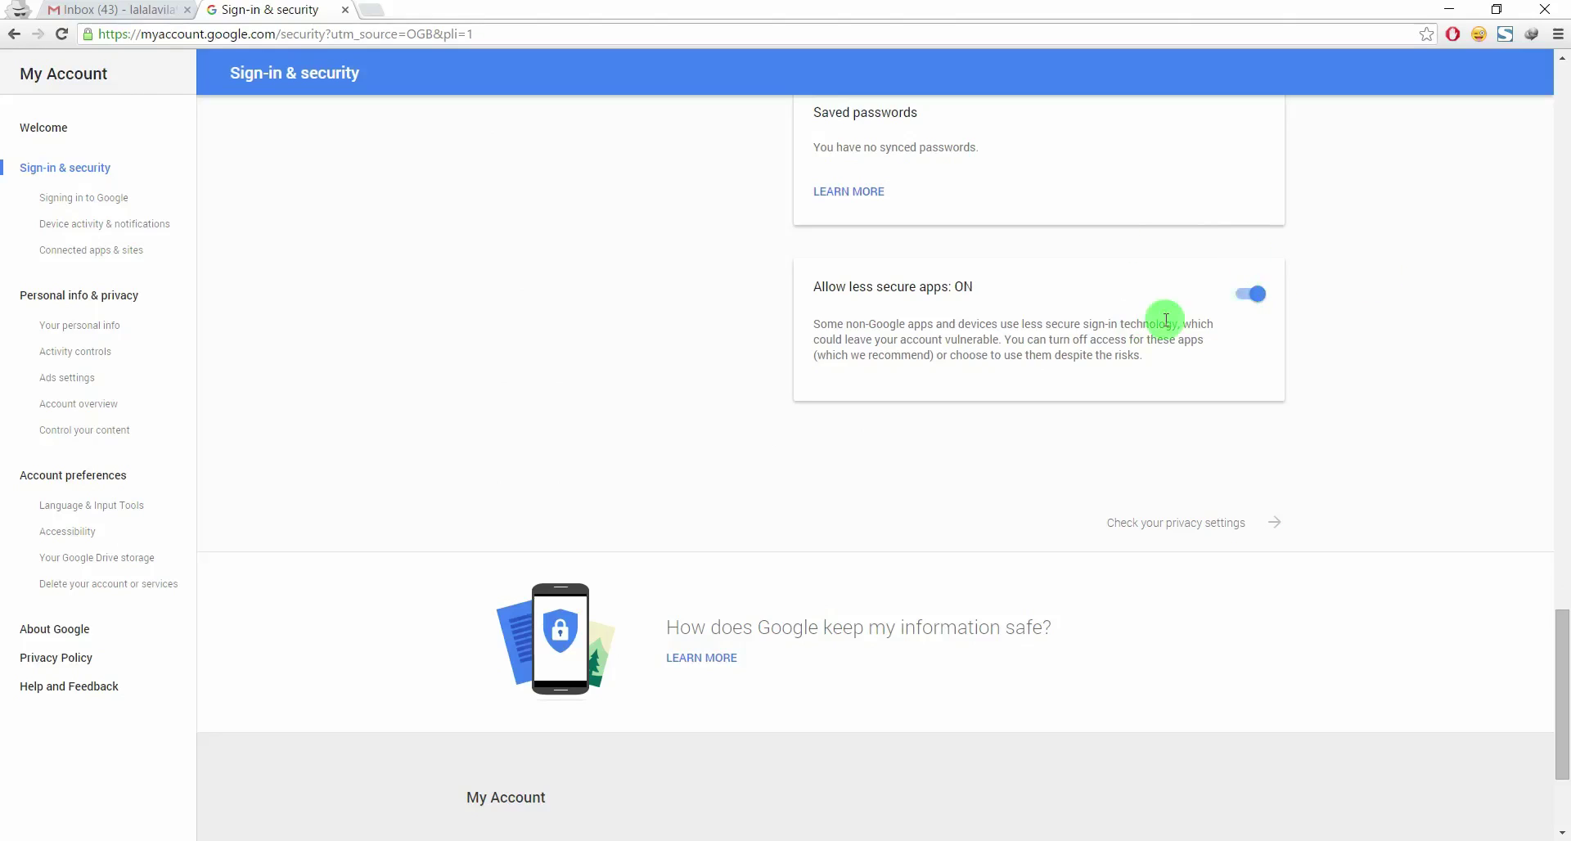
pyautogui.scroll(-3, 692, 474)
pyautogui.scroll(5, 692, 472)
pyautogui.scroll(-5, 692, 472)
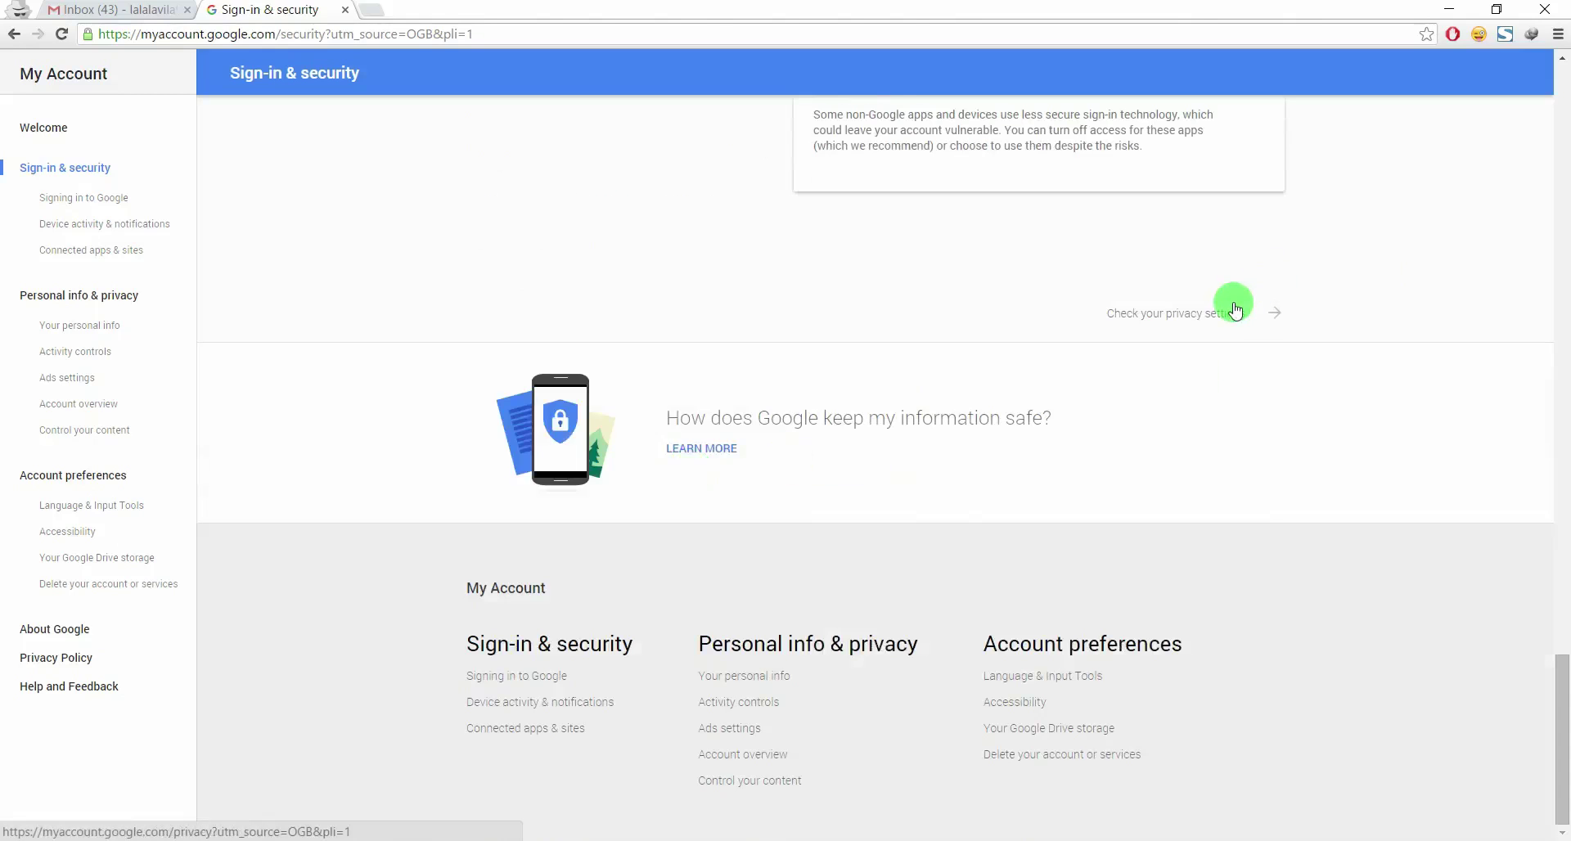
pyautogui.scroll(20, 1227, 307)
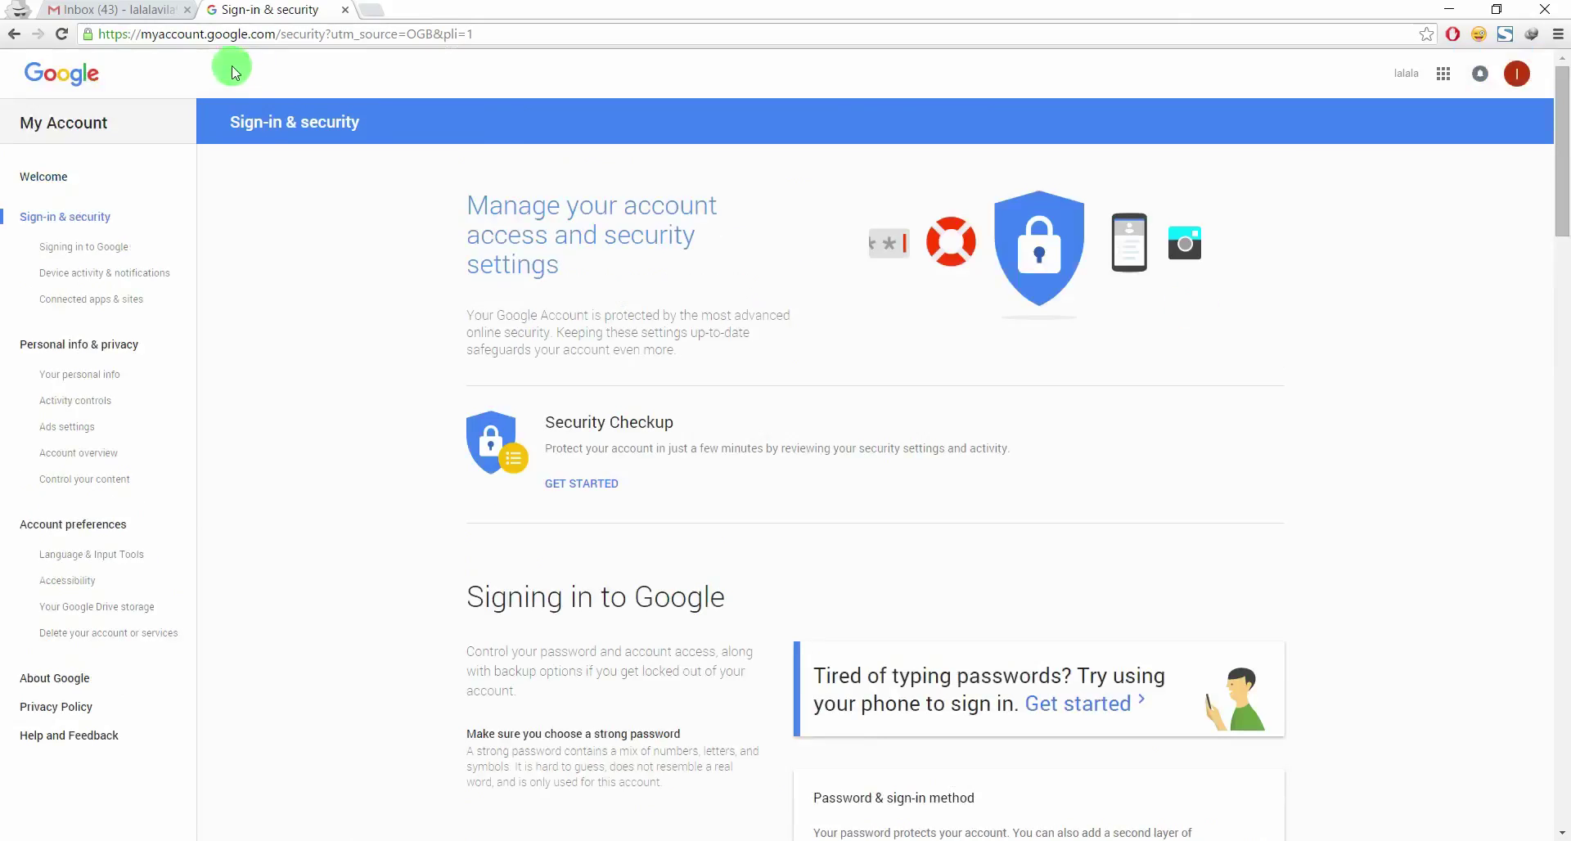
# Close the Chrome tabs and launch Outlook 2016 from a Windows search for 'out'
pyautogui.click(345, 14)
pyautogui.click(188, 9)
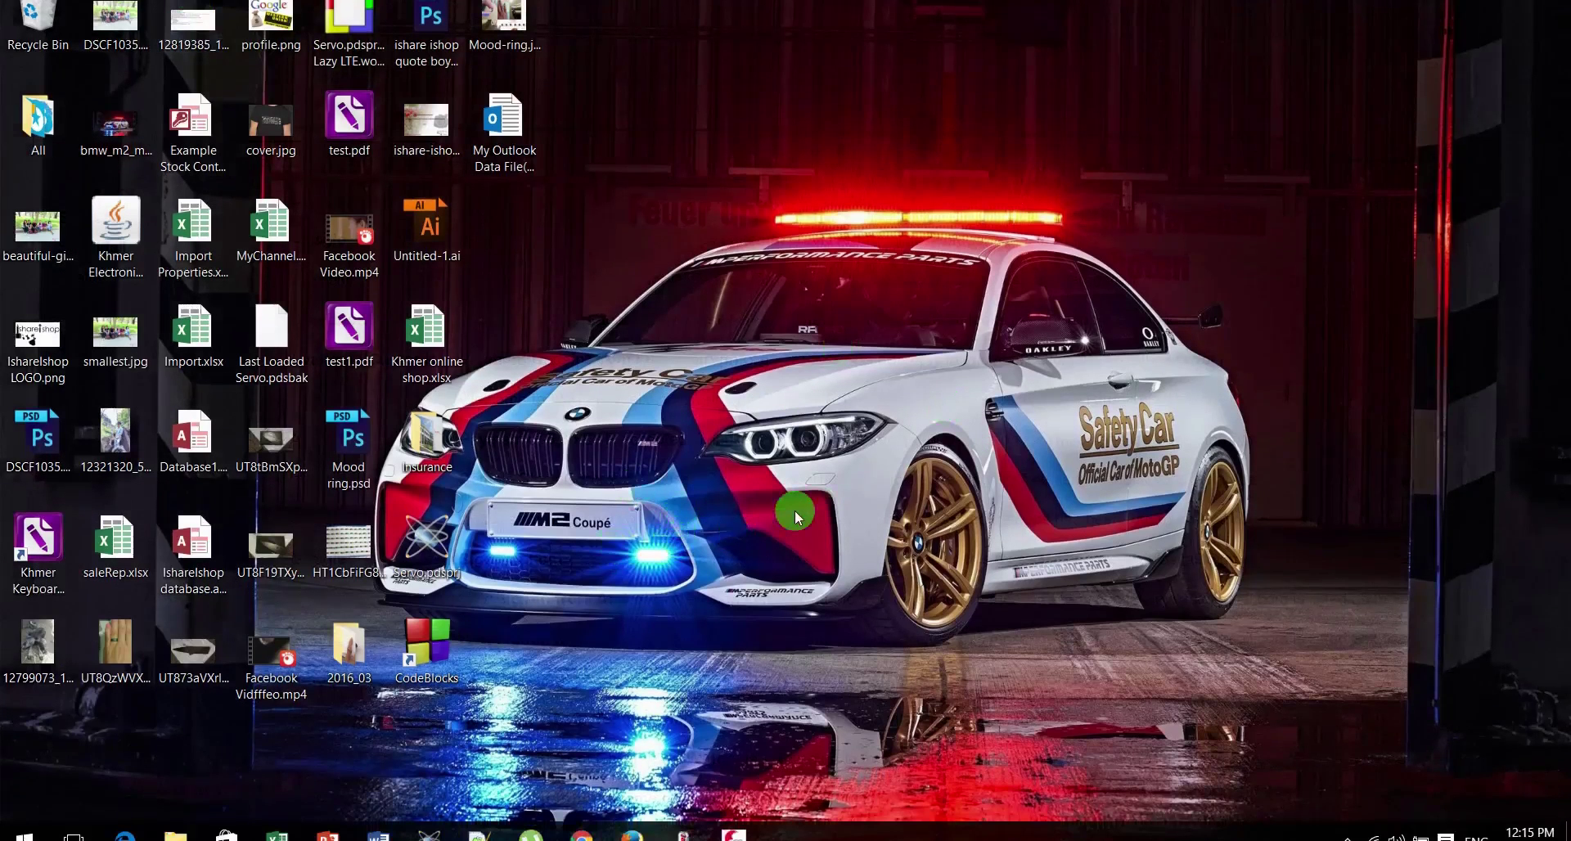
pyautogui.press('super')
pyautogui.write('out')
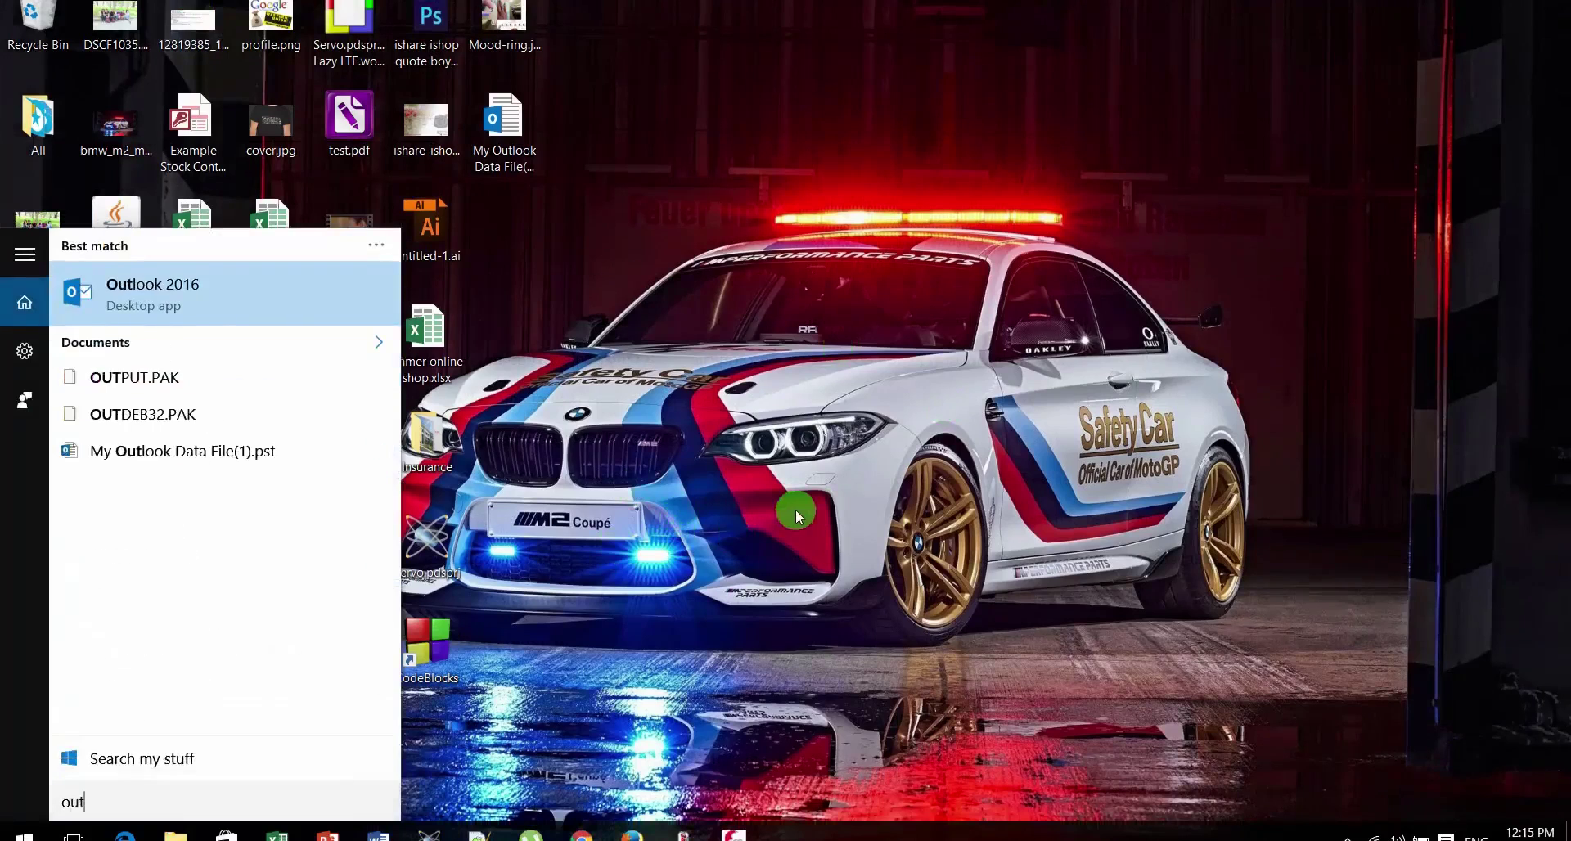
pyautogui.click(287, 319)
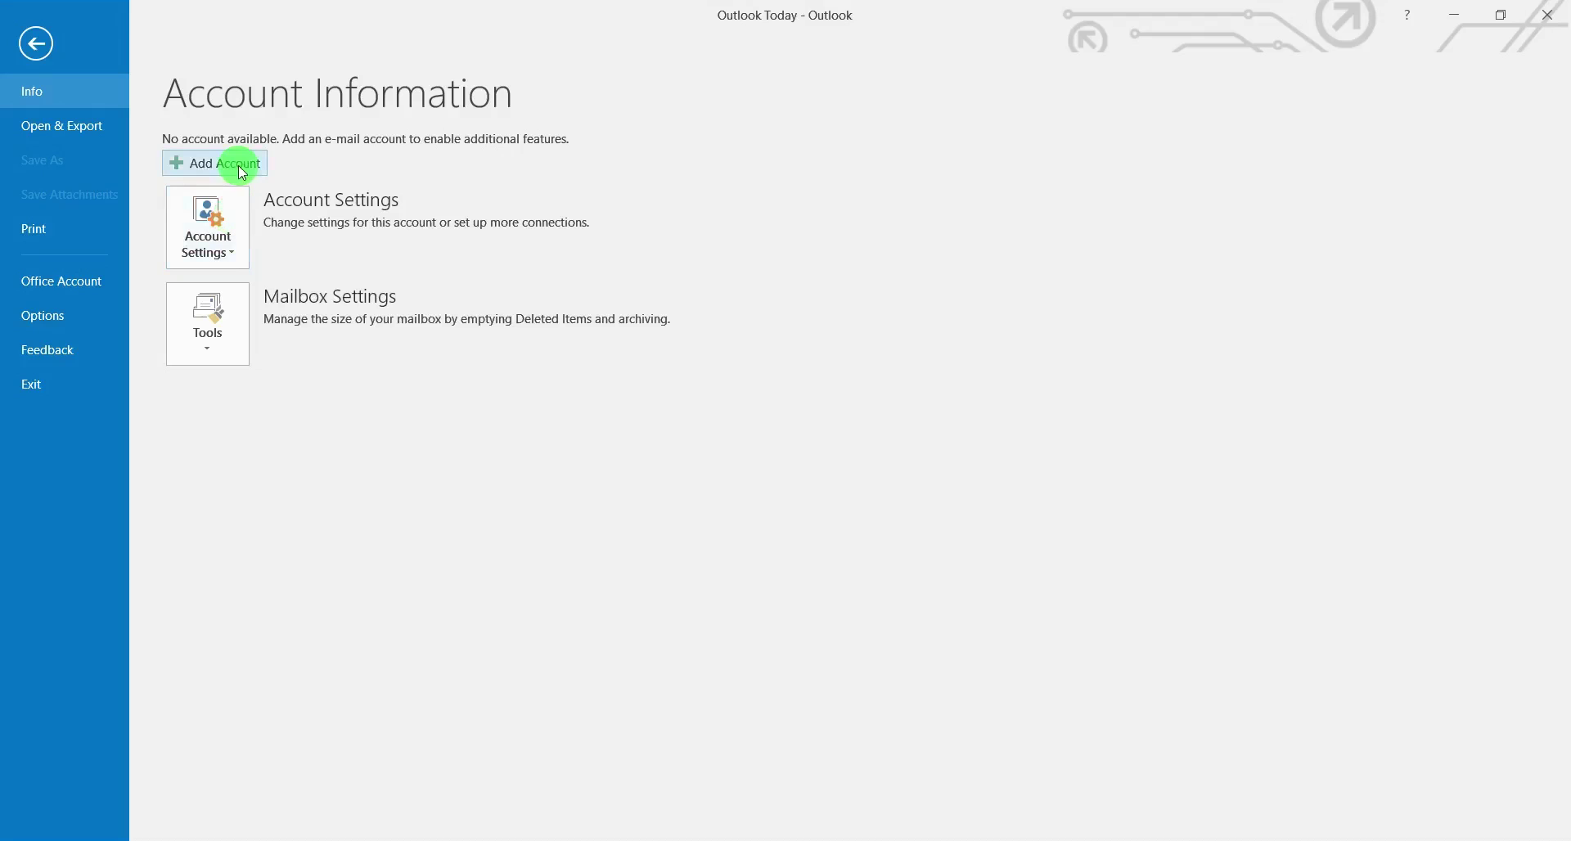
# Start adding an e-mail account and enter the display name and Gmail address
pyautogui.click(238, 165)
pyautogui.moveTo(193, 28); pyautogui.dragTo(660, 91)
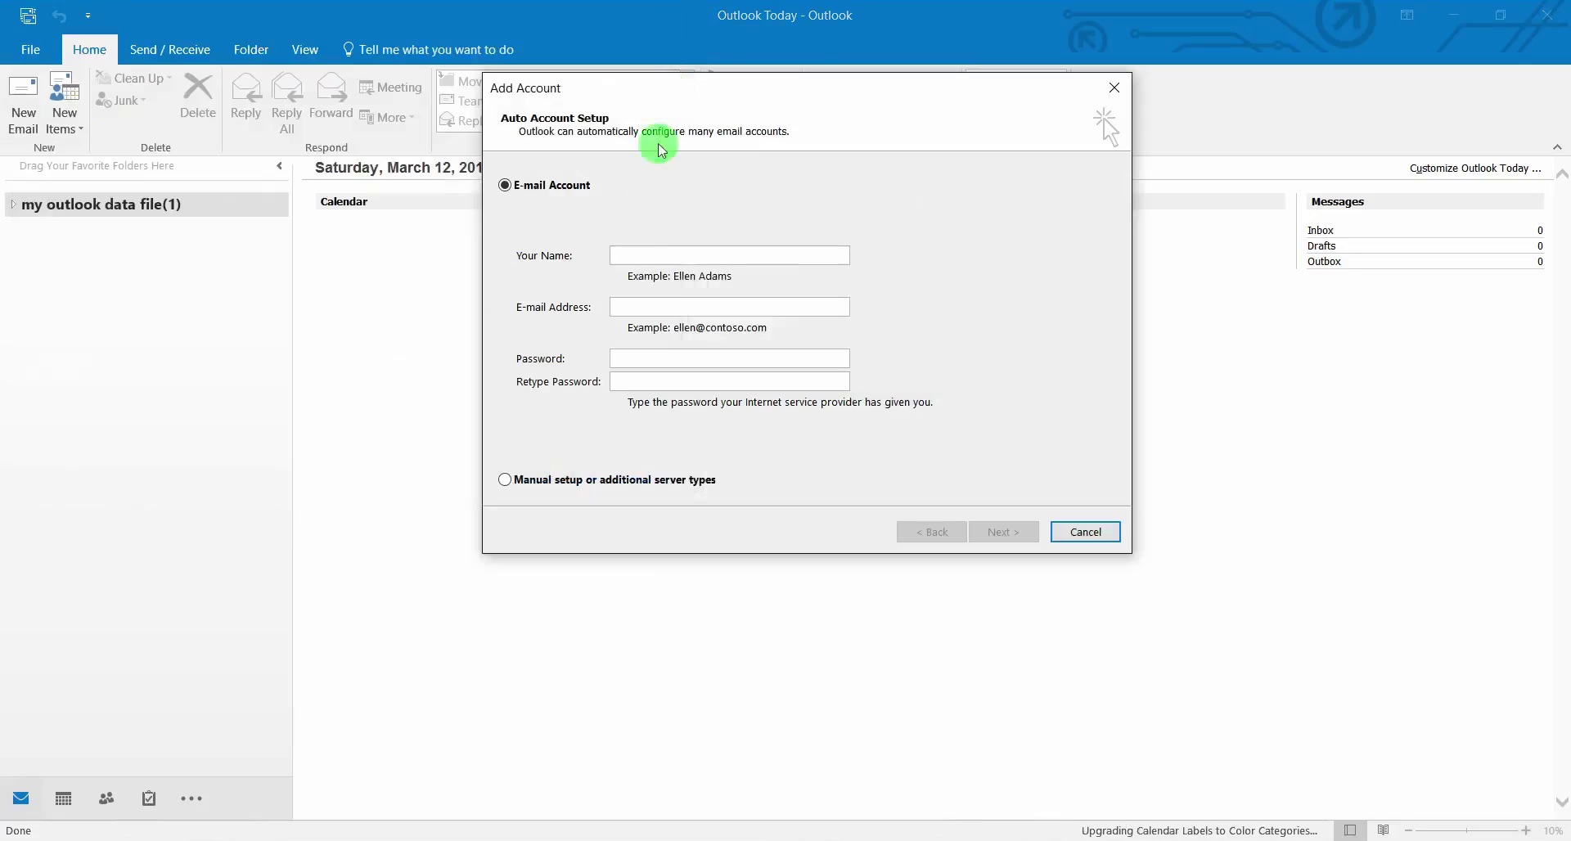
pyautogui.click(640, 260)
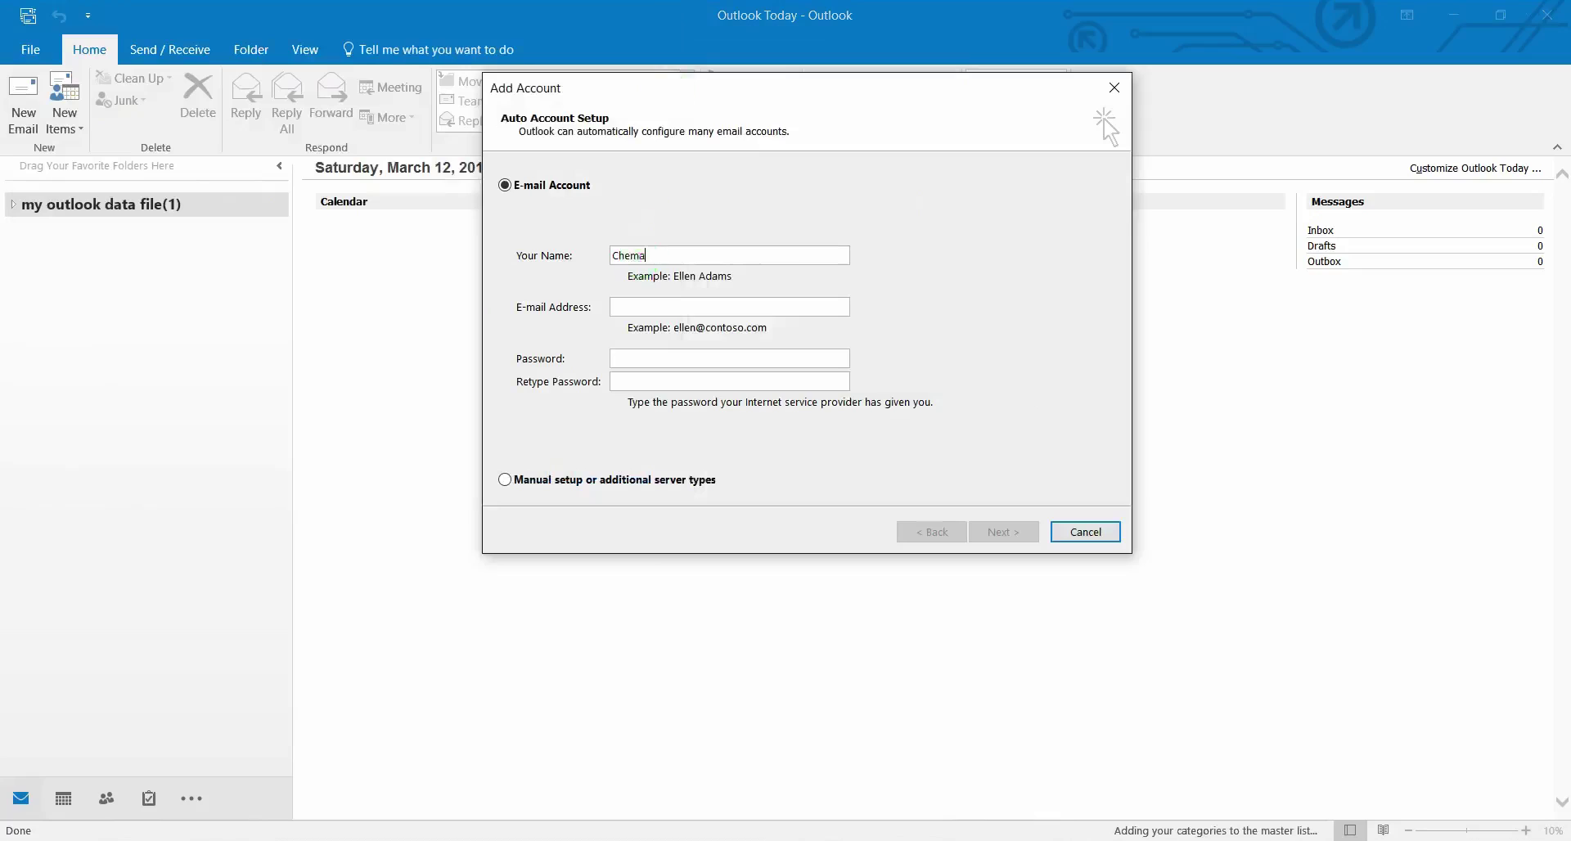
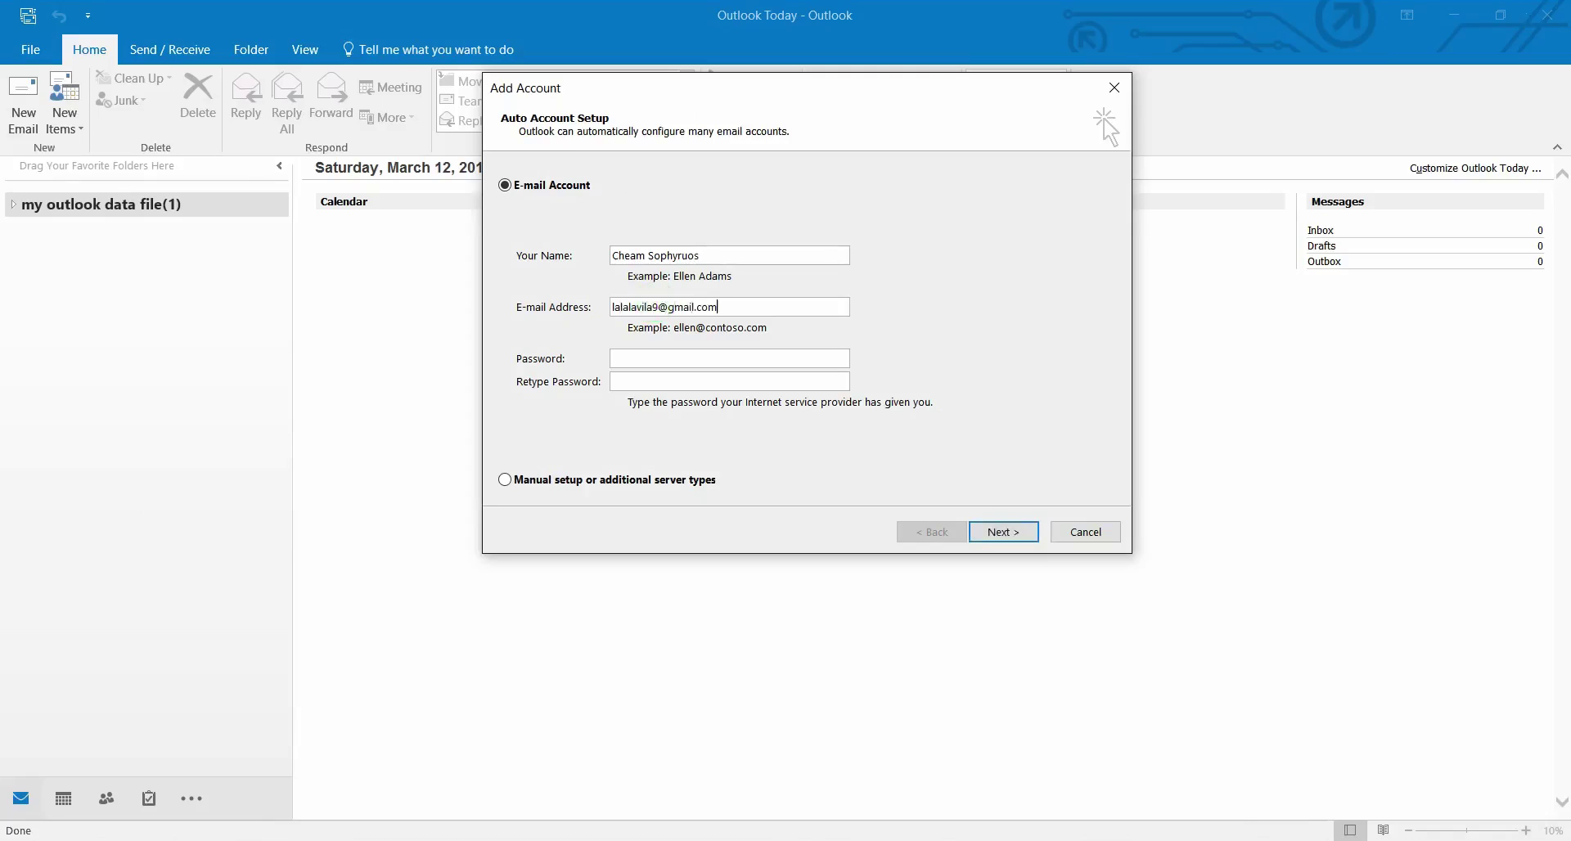
# Enter the account password in both password fields and start automatic setup
pyautogui.click(658, 365)
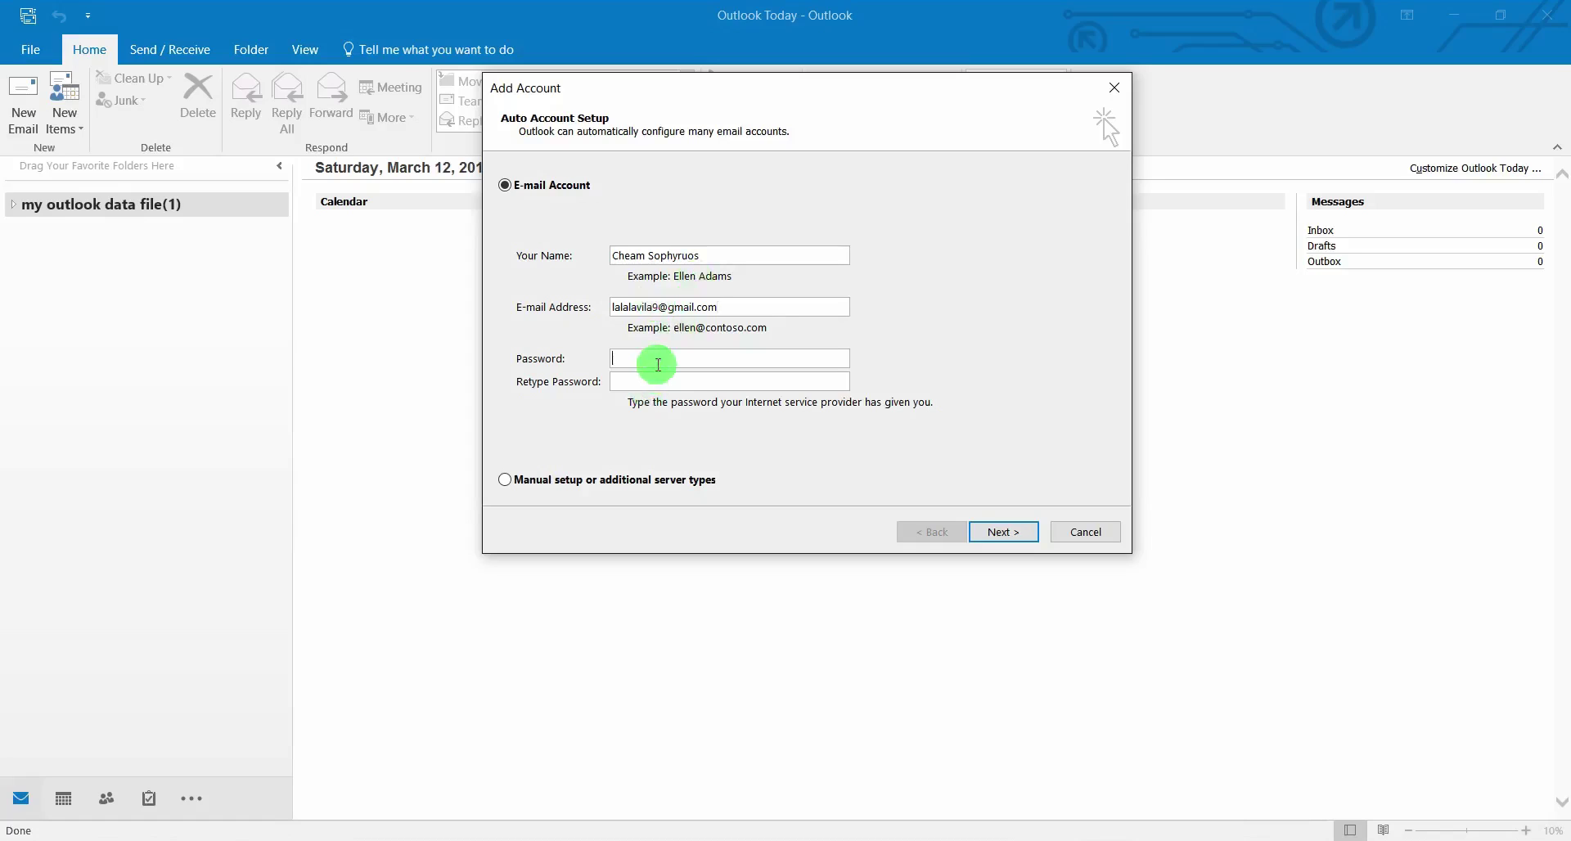
pyautogui.write('***********')
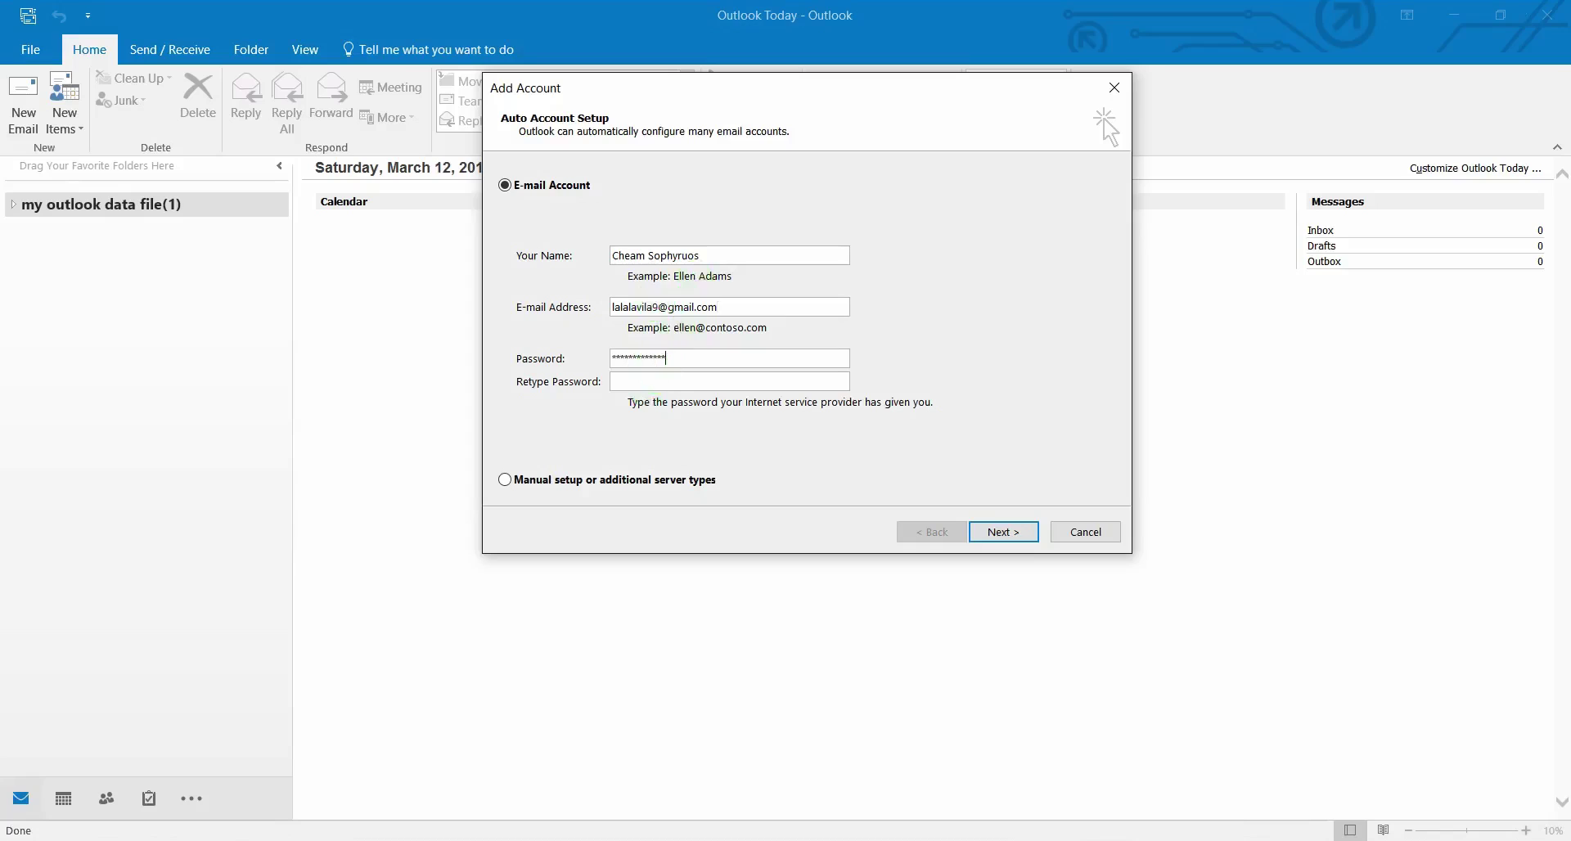
pyautogui.click(648, 377)
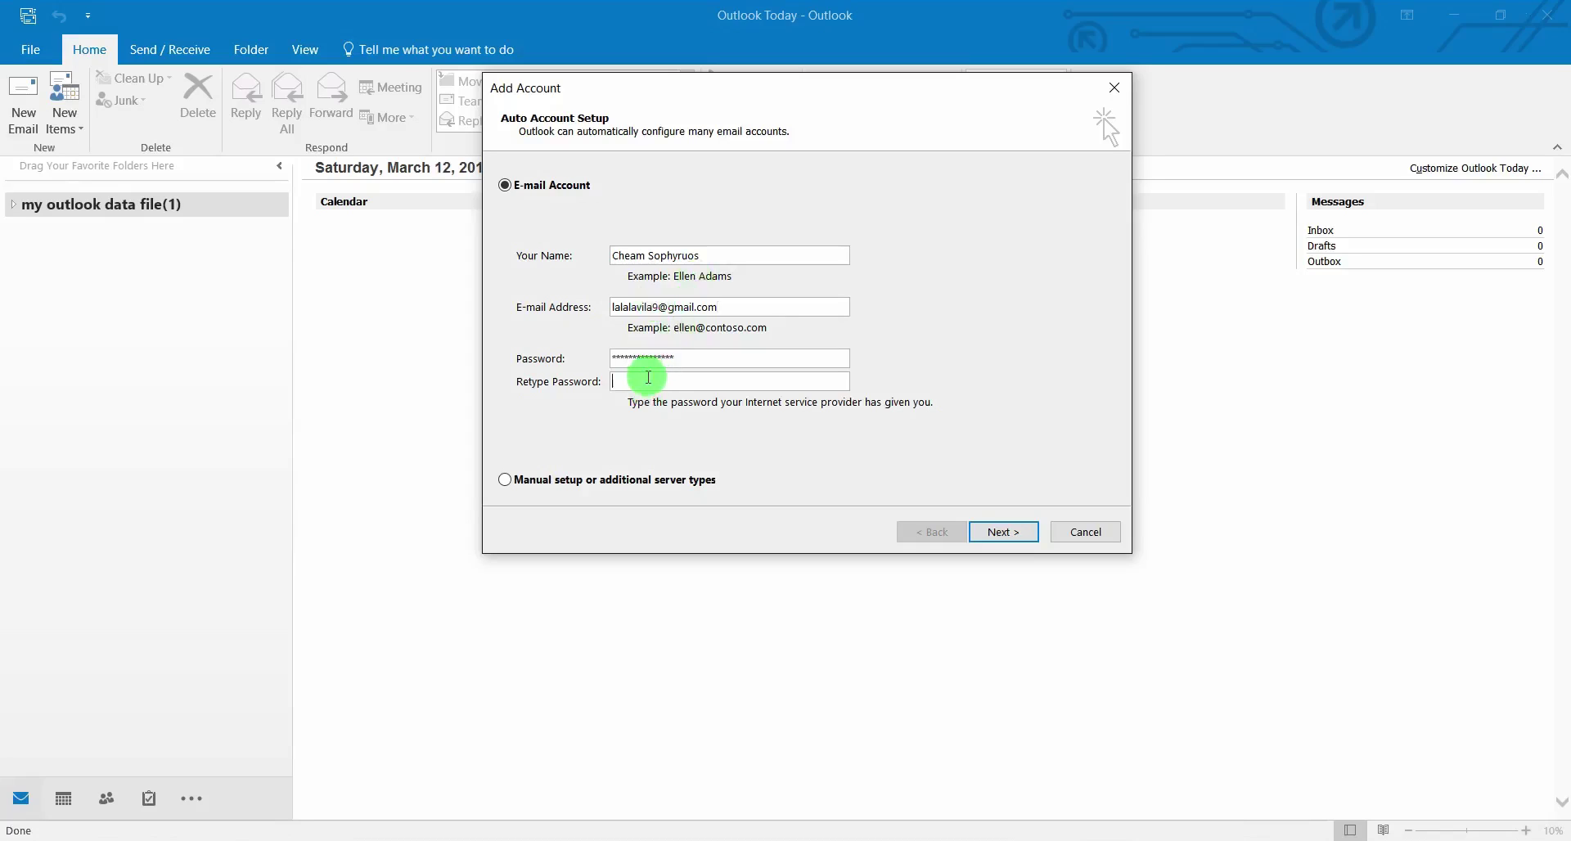
pyautogui.write('***********')
pyautogui.click(647, 377)
pyautogui.write('***')
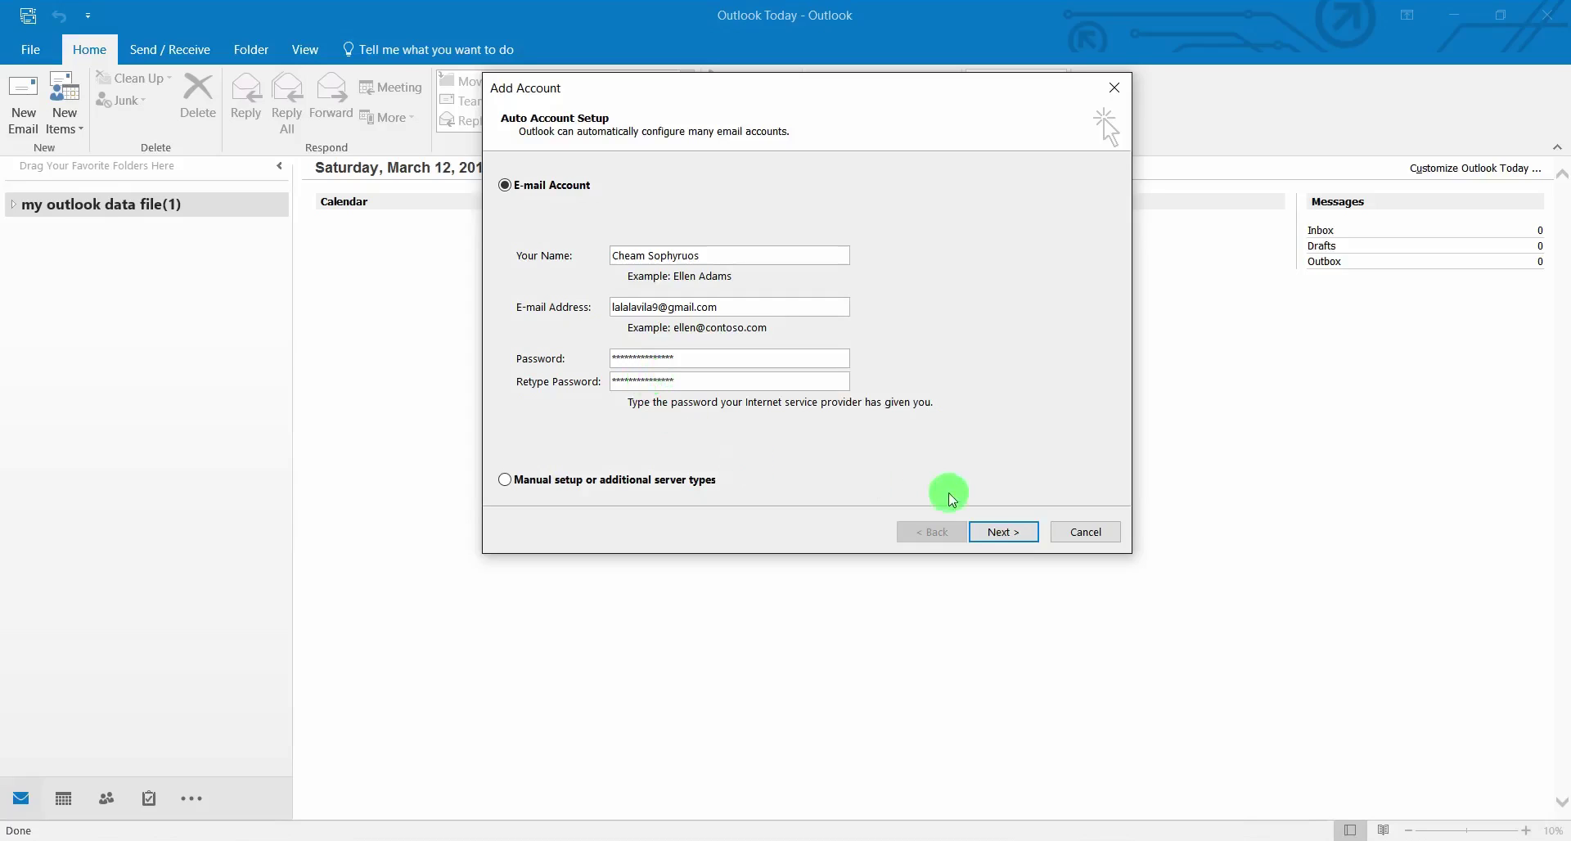
pyautogui.click(993, 533)
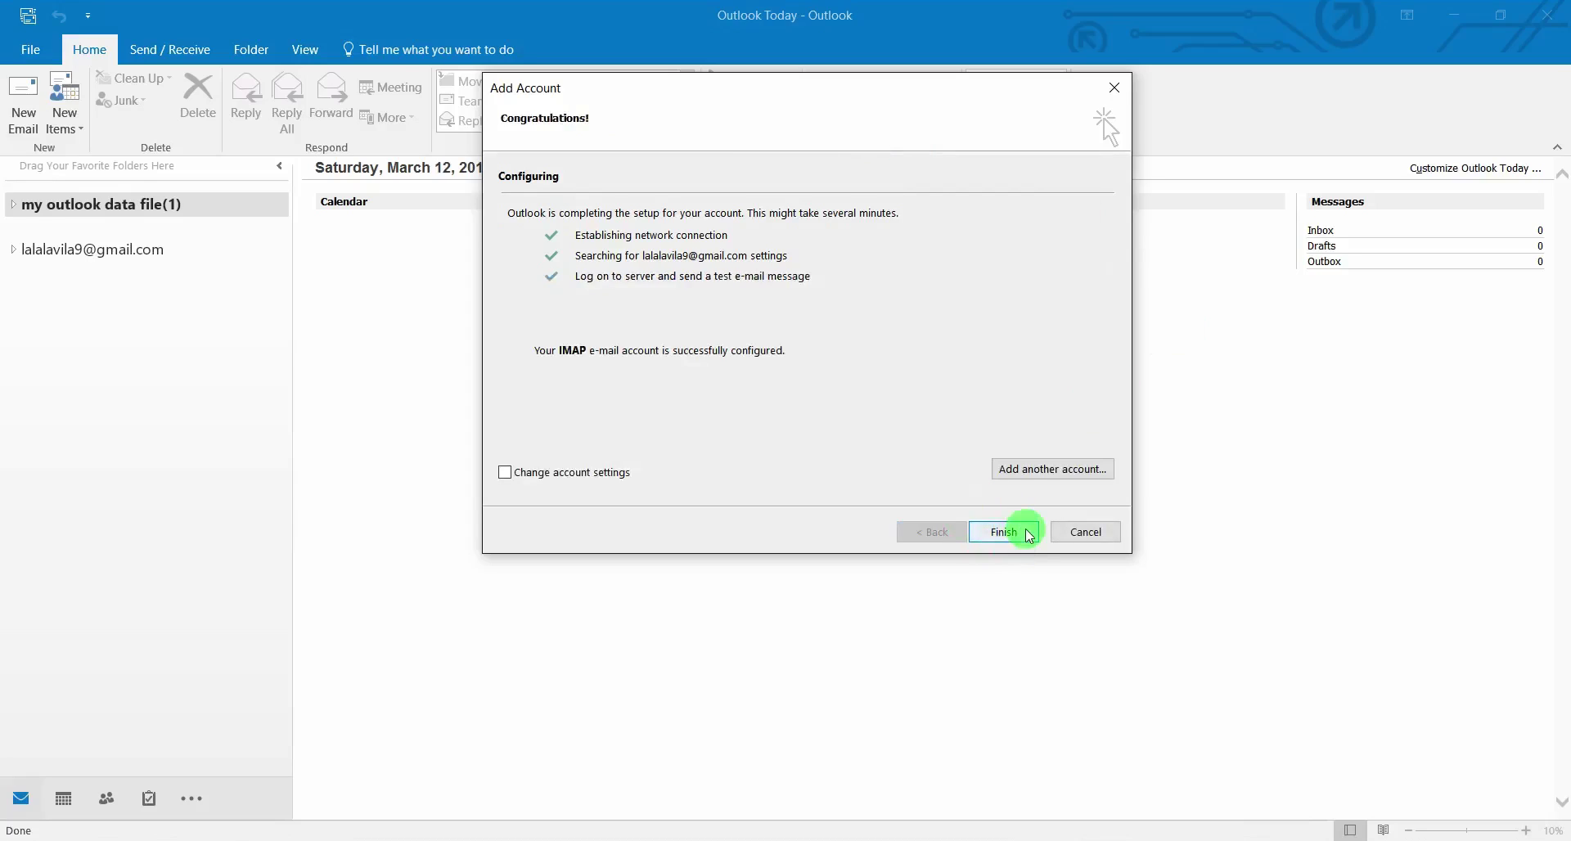
# Finish the Auto Account Setup for the Gmail IMAP account
pyautogui.click(1027, 532)
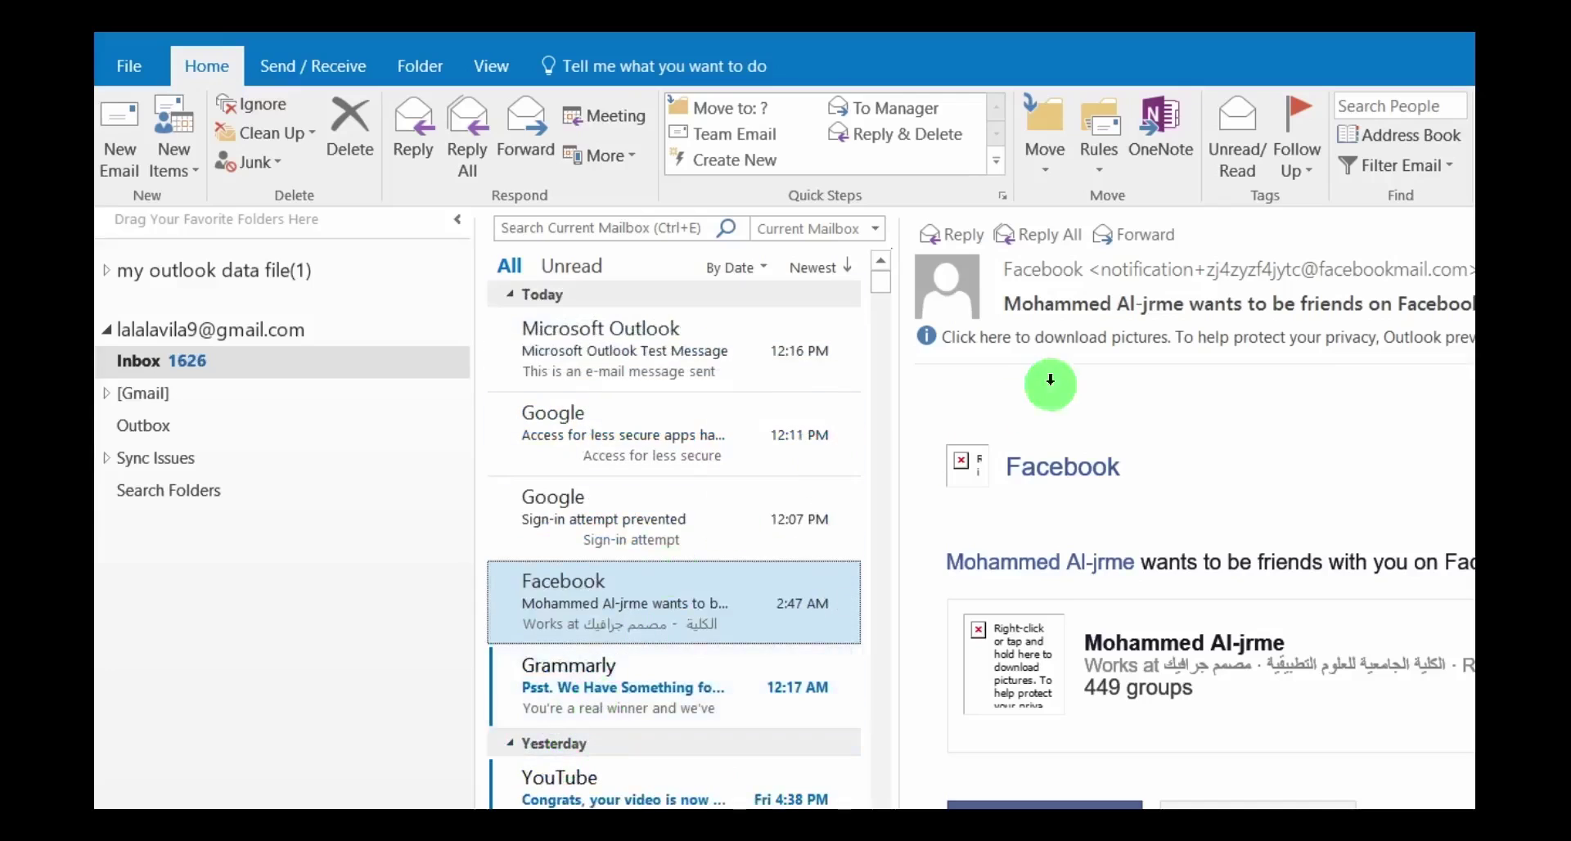
# Download the Facebook mail's pictures, then read the Microsoft Outlook Test Message
pyautogui.click(1091, 337)
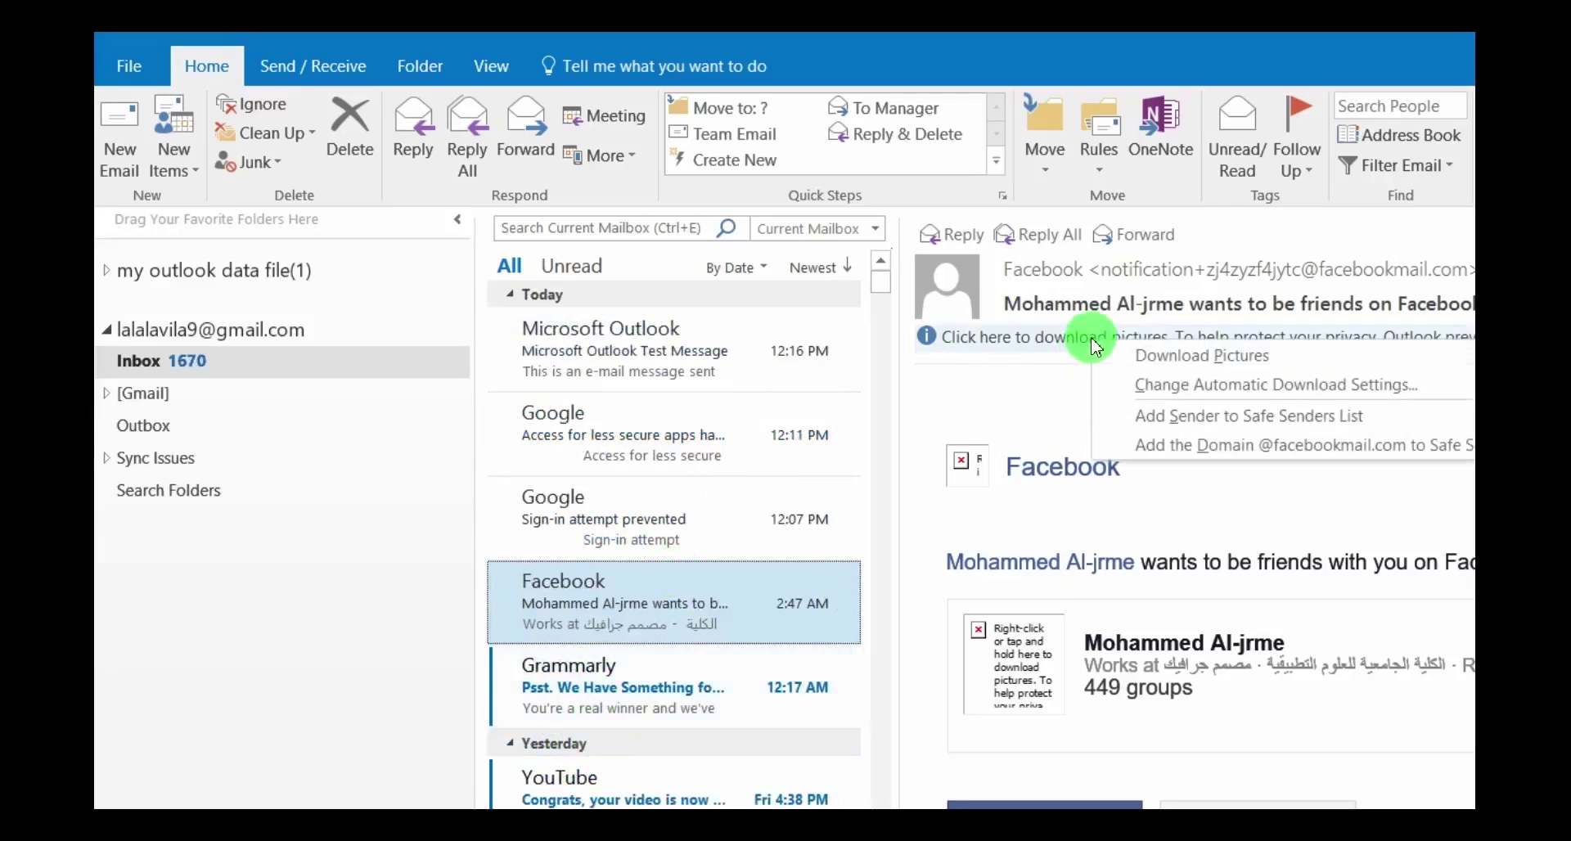
pyautogui.click(1139, 357)
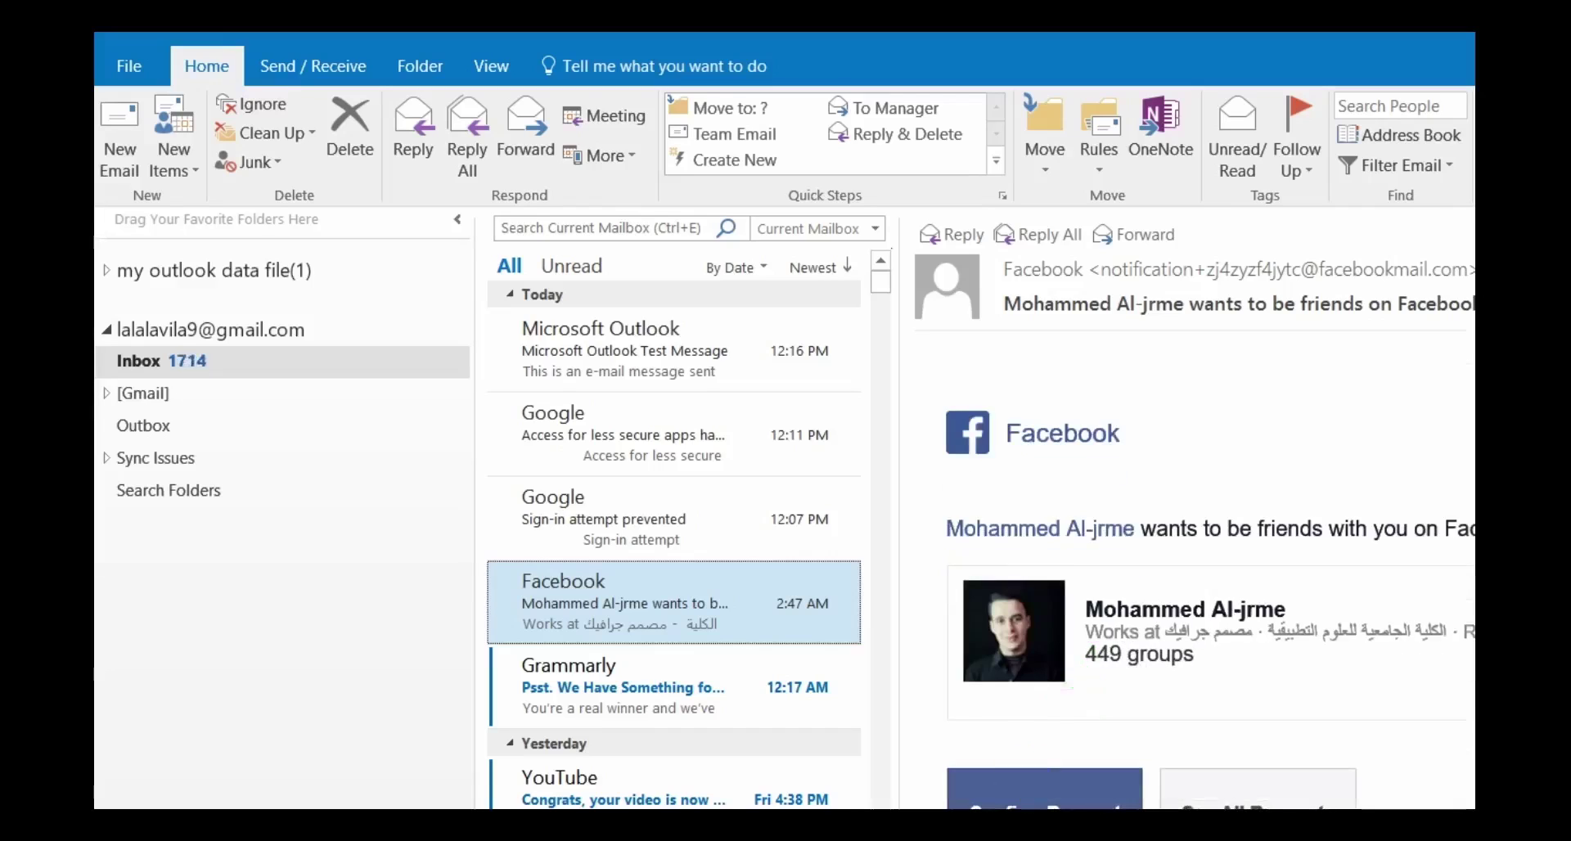
pyautogui.click(683, 351)
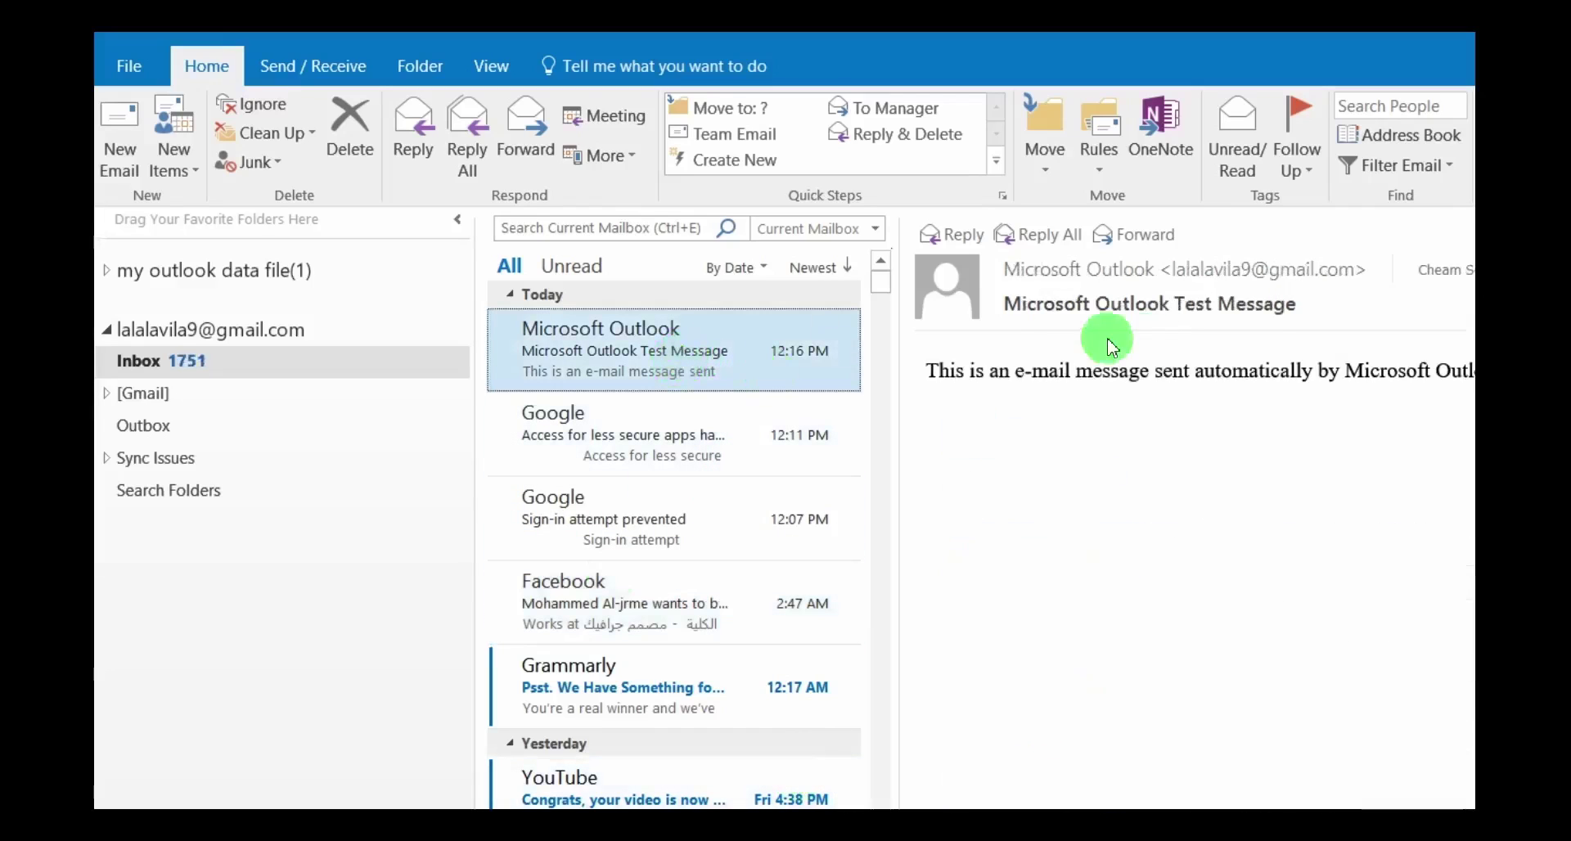
pyautogui.moveTo(921, 372); pyautogui.dragTo(1473, 372)
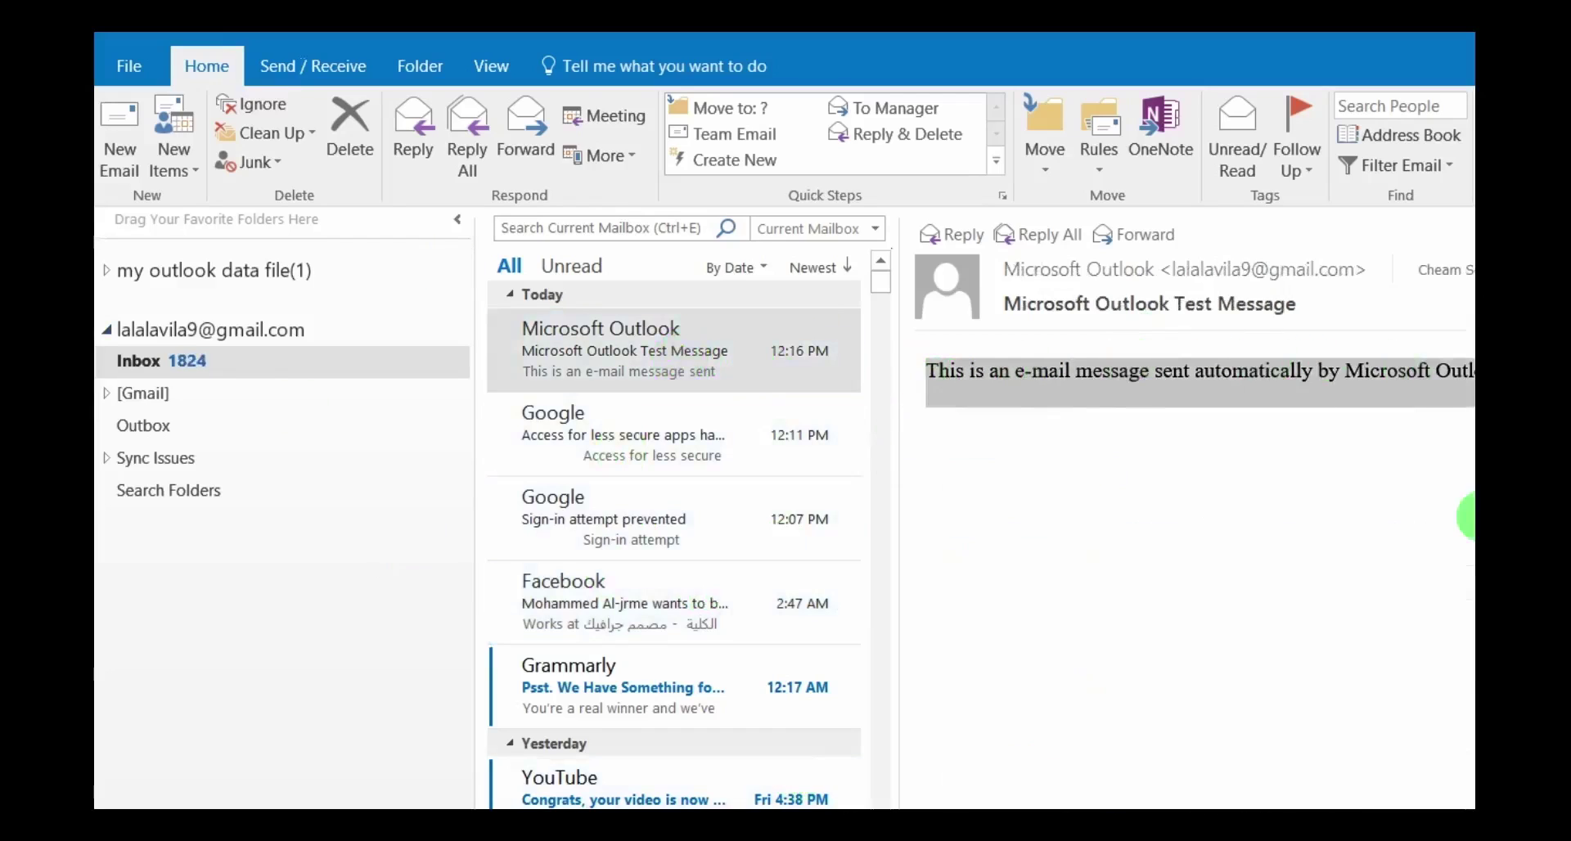
pyautogui.click(1275, 532)
pyautogui.moveTo(856, 524)
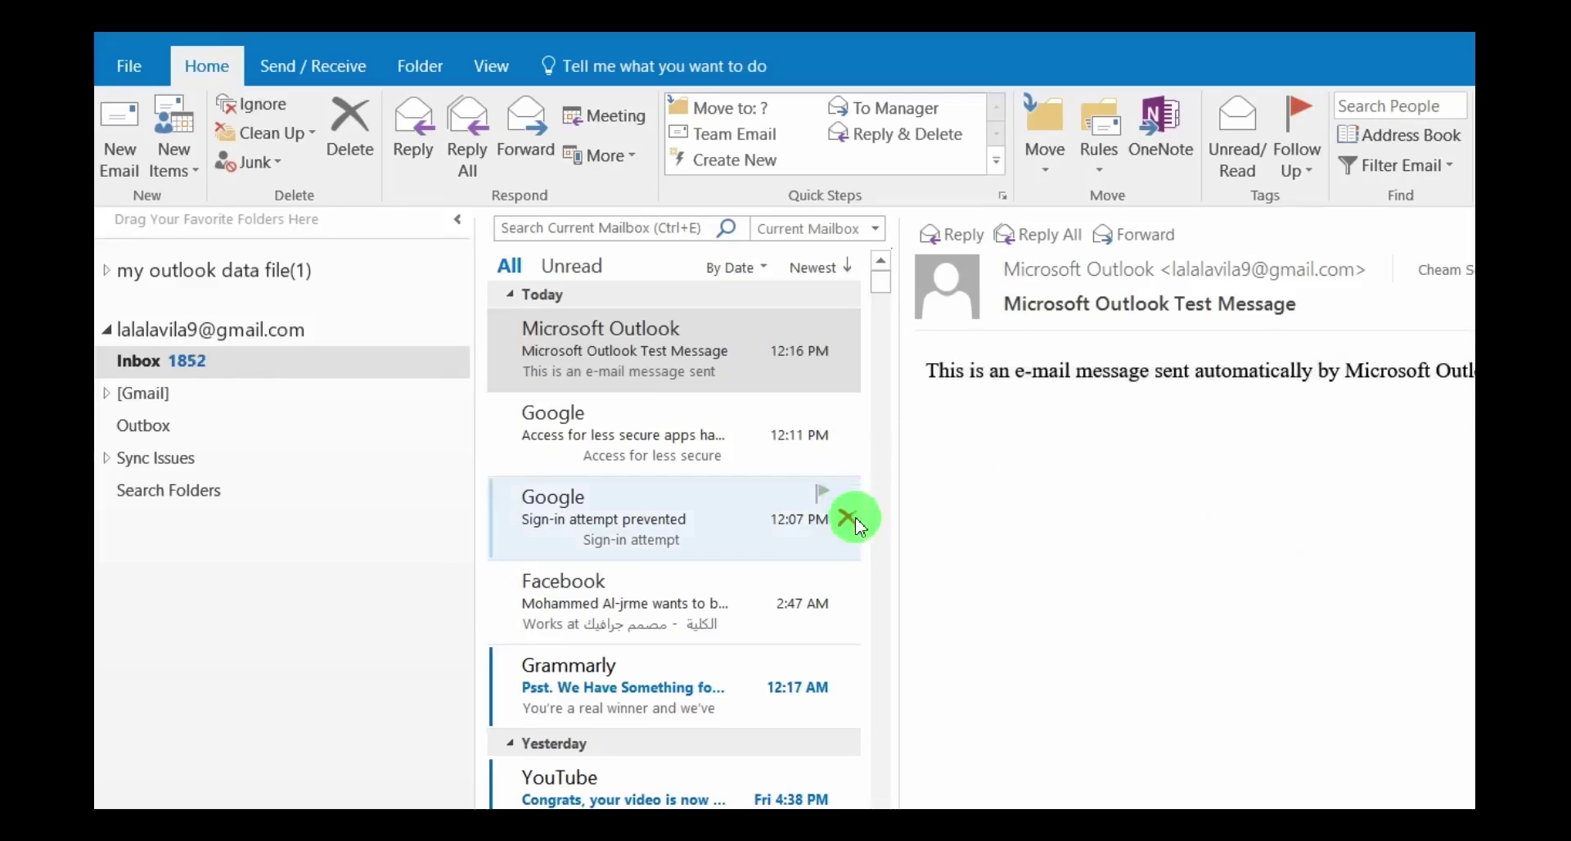